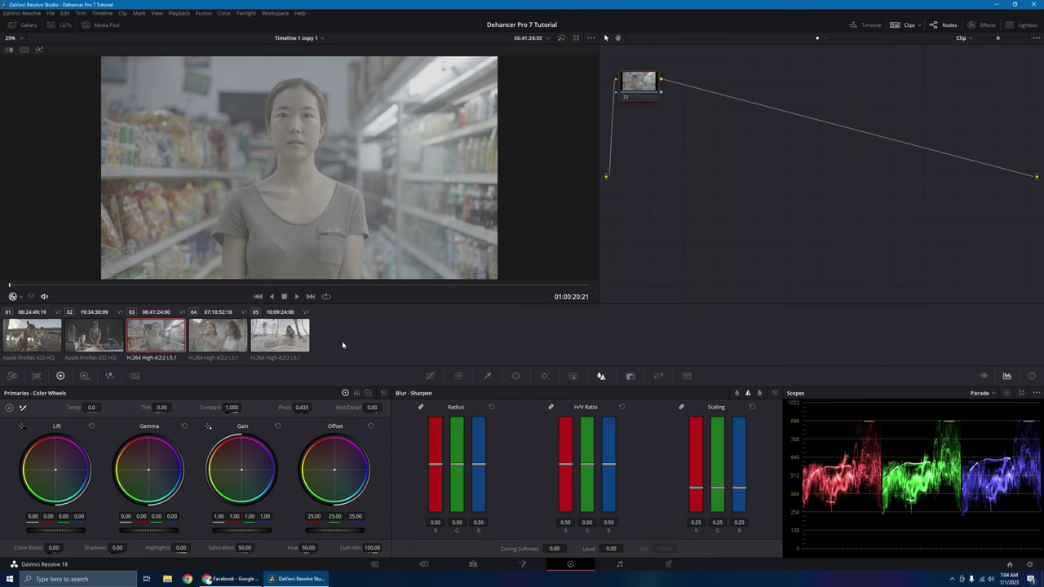
# - Preview clips 01–05 (horse, kitchen, store, two women, beach), ending back on the horse shot
pyautogui.click(34, 340)
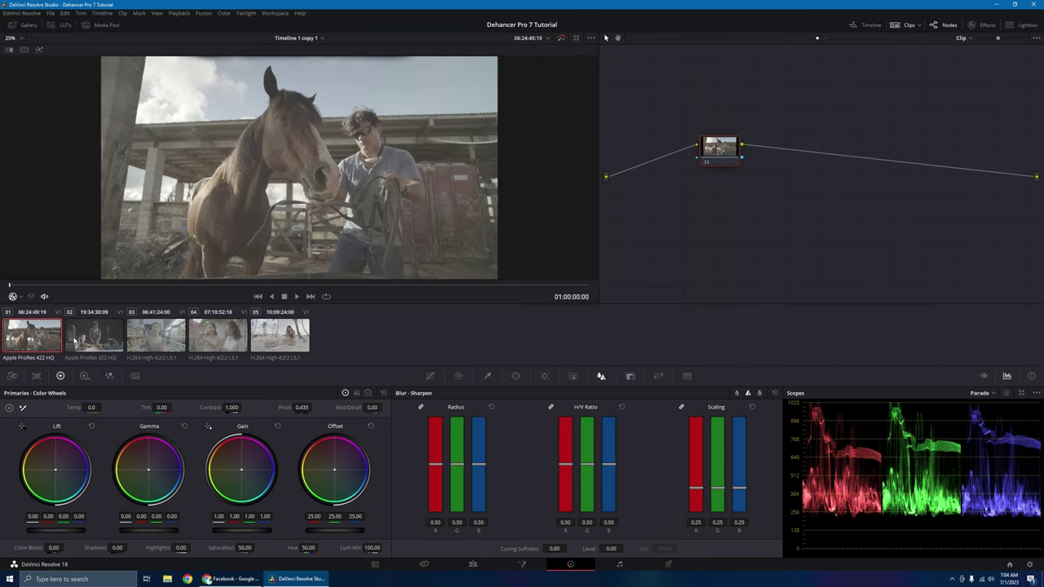
pyautogui.click(88, 337)
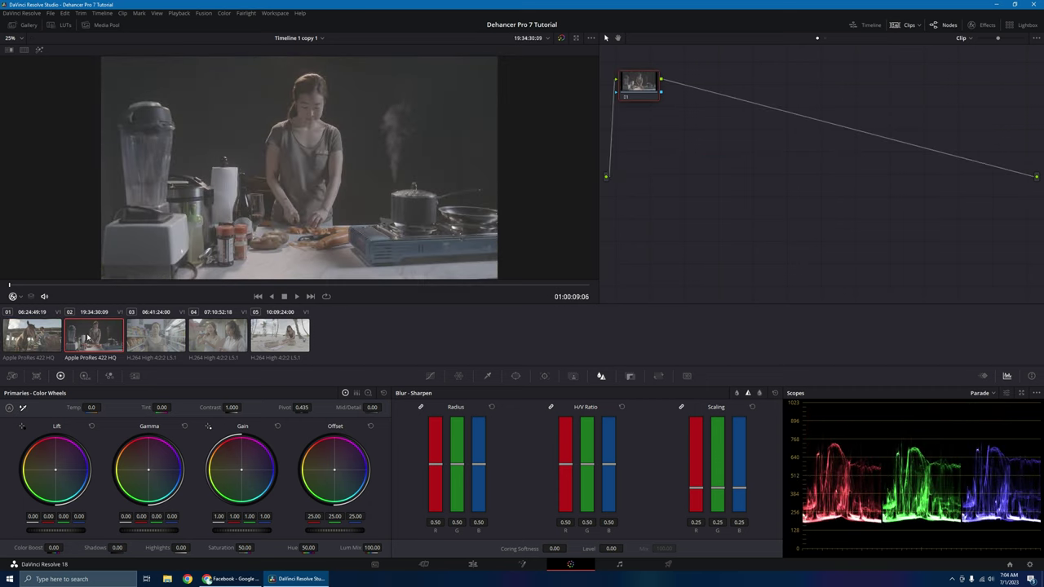
pyautogui.click(166, 344)
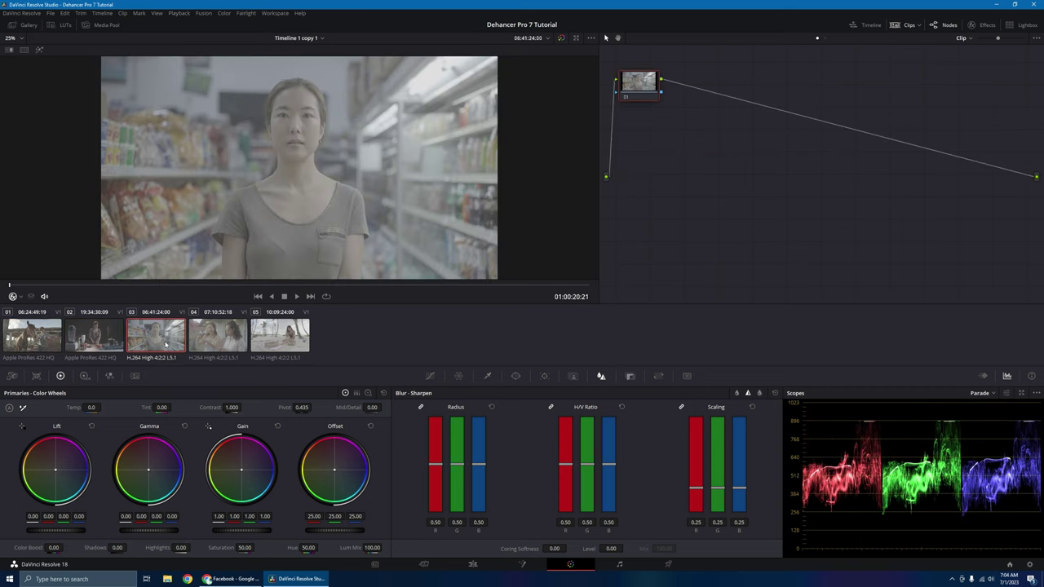
pyautogui.click(209, 344)
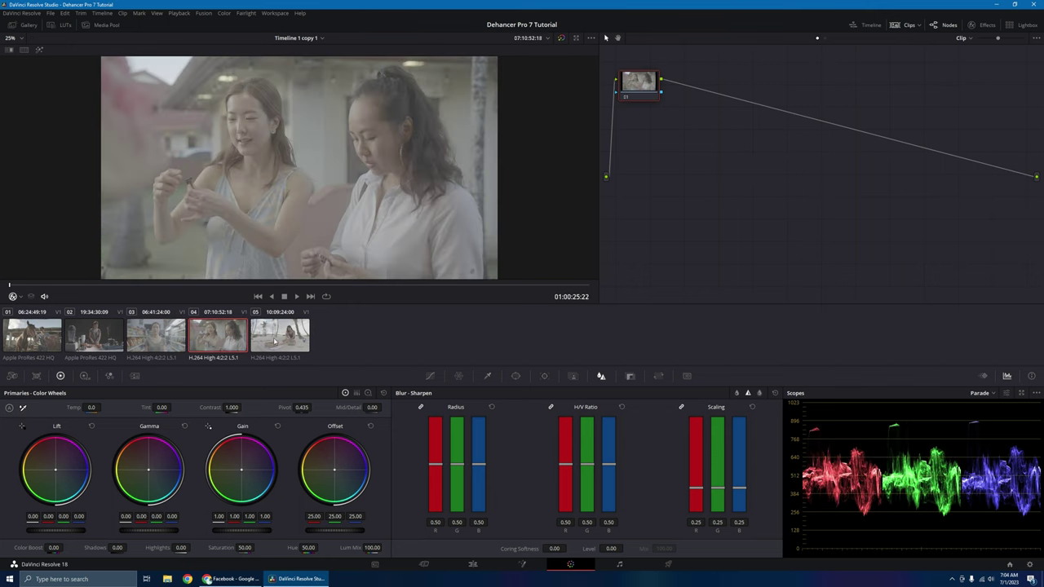
pyautogui.click(275, 341)
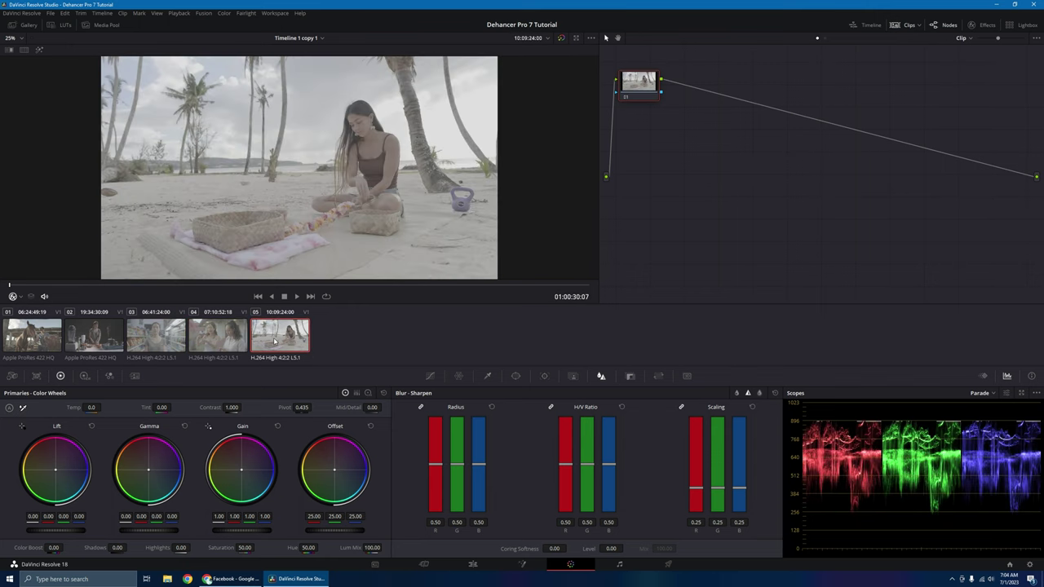
pyautogui.click(36, 338)
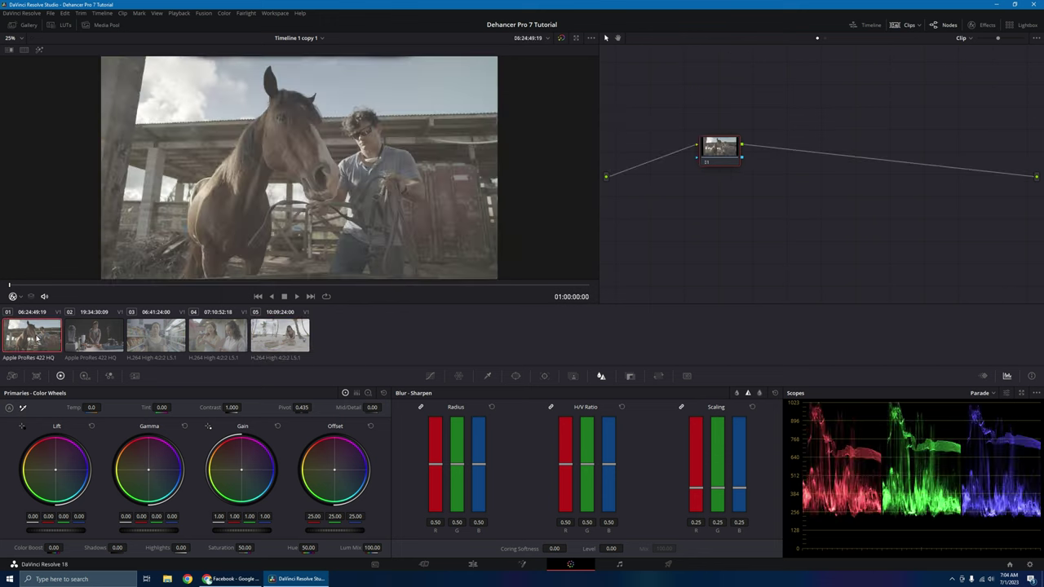
# - Add a serial node after node 01 and label node 01 'Dehancer'
pyautogui.hotkey('alt', 's')
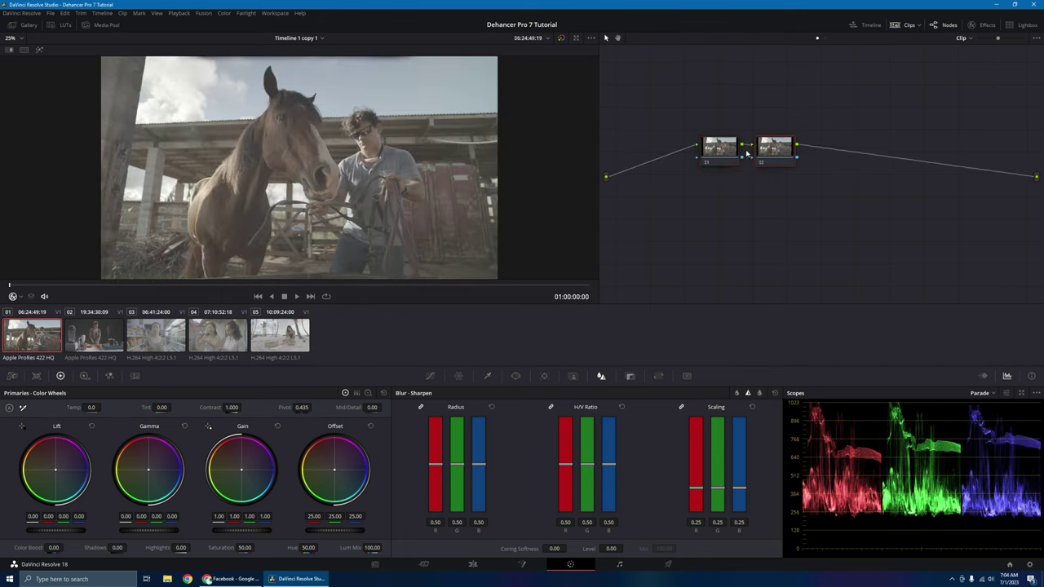
pyautogui.rightClick(721, 155)
pyautogui.click(727, 173)
pyautogui.press('BackSpace')
pyautogui.press('BackSpace')
pyautogui.press('BackSpace')
pyautogui.write('hanc')
# - Label node 02 'Sharpness' and show the Effects library
pyautogui.click(784, 155)
pyautogui.rightClick(784, 155)
pyautogui.click(782, 169)
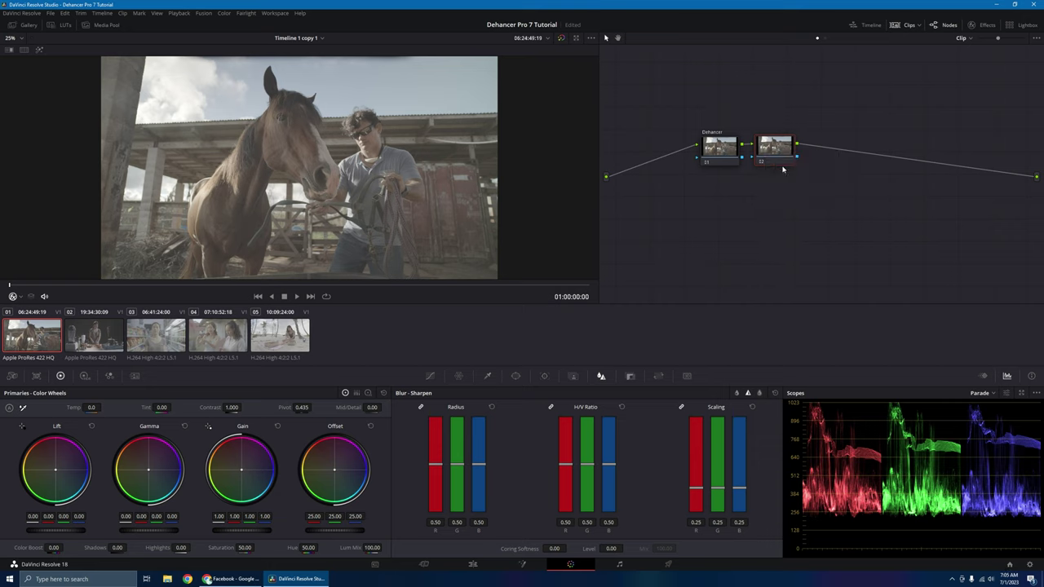
pyautogui.write('Sharpness')
pyautogui.click(976, 25)
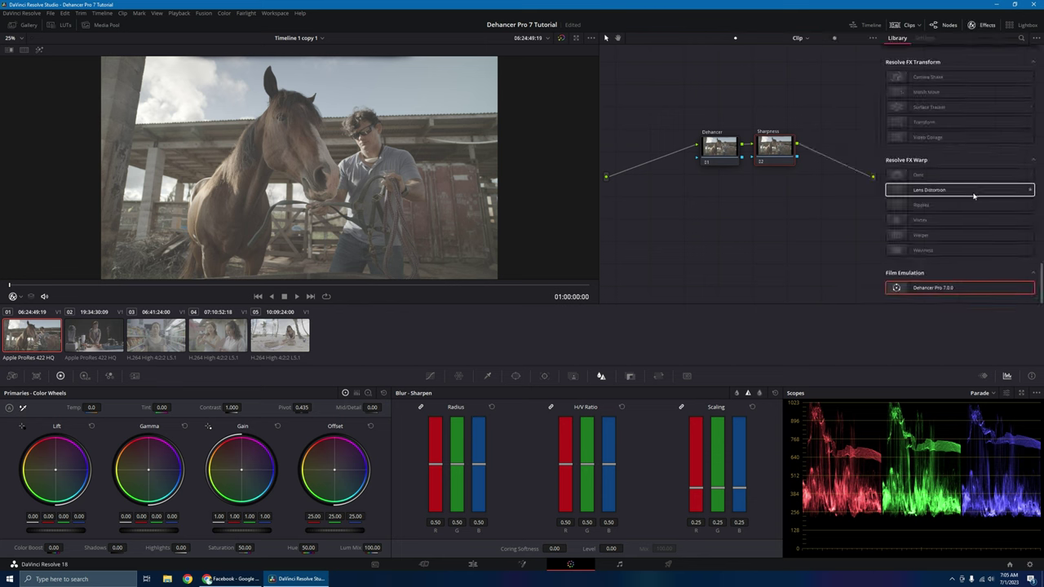
# - Apply Dehancer Pro 7.0.0 to node 01 and disable its Film Grain
pyautogui.moveTo(928, 288); pyautogui.dragTo(718, 151)
pyautogui.scroll(-10, 914, 235)
pyautogui.scroll(-2, 915, 235)
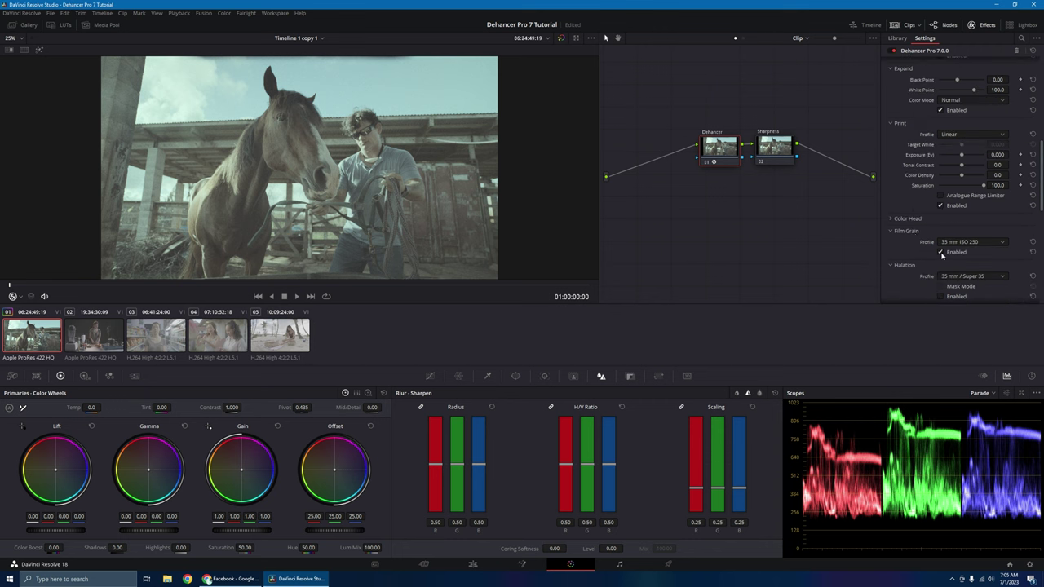
pyautogui.click(941, 252)
pyautogui.scroll(12, 942, 256)
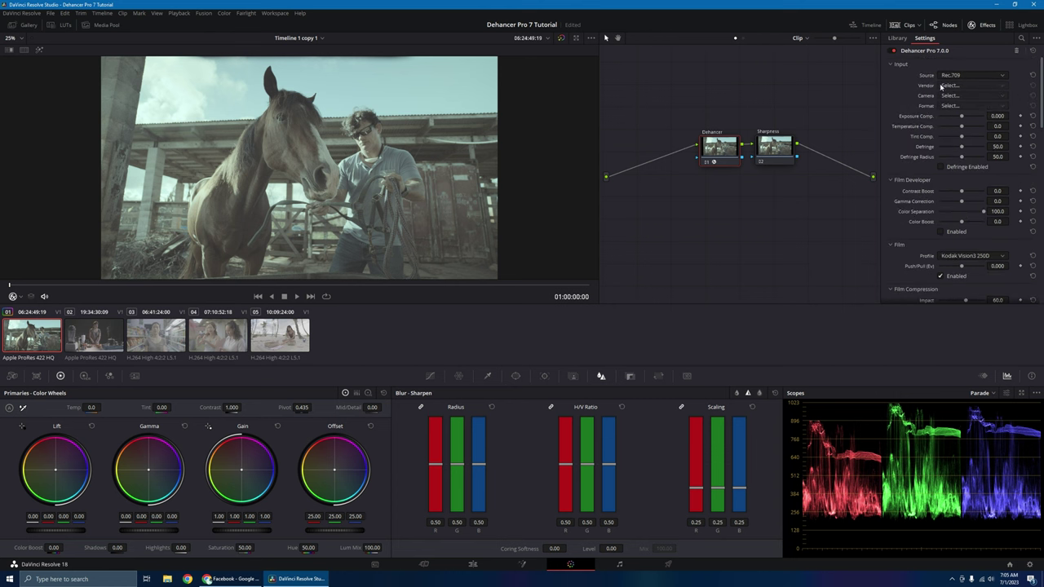
# - Set Dehancer's input to an Arri camera and the film stock to Astrum Color Negative 125
pyautogui.click(982, 75)
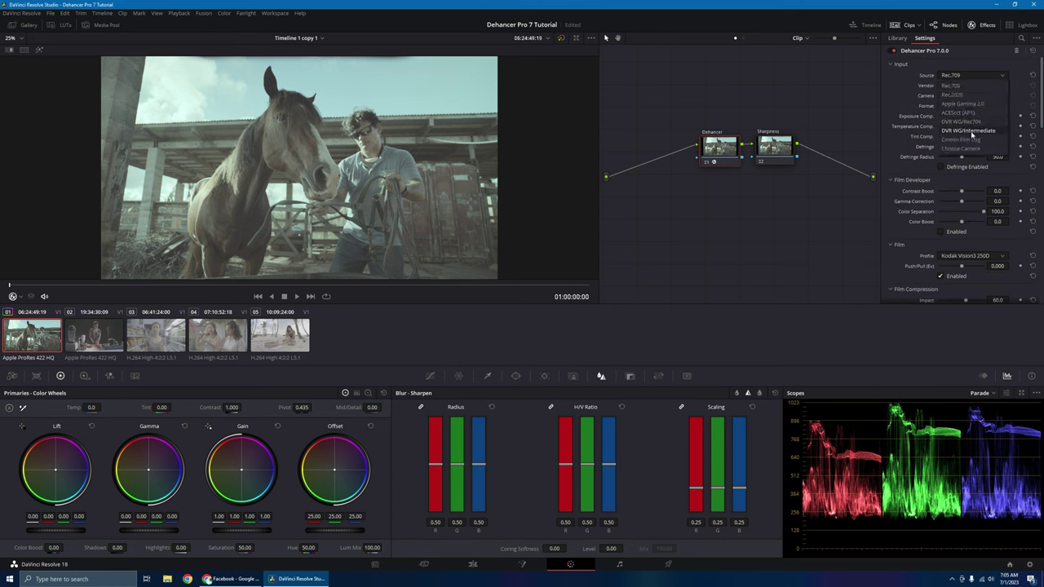
pyautogui.click(962, 149)
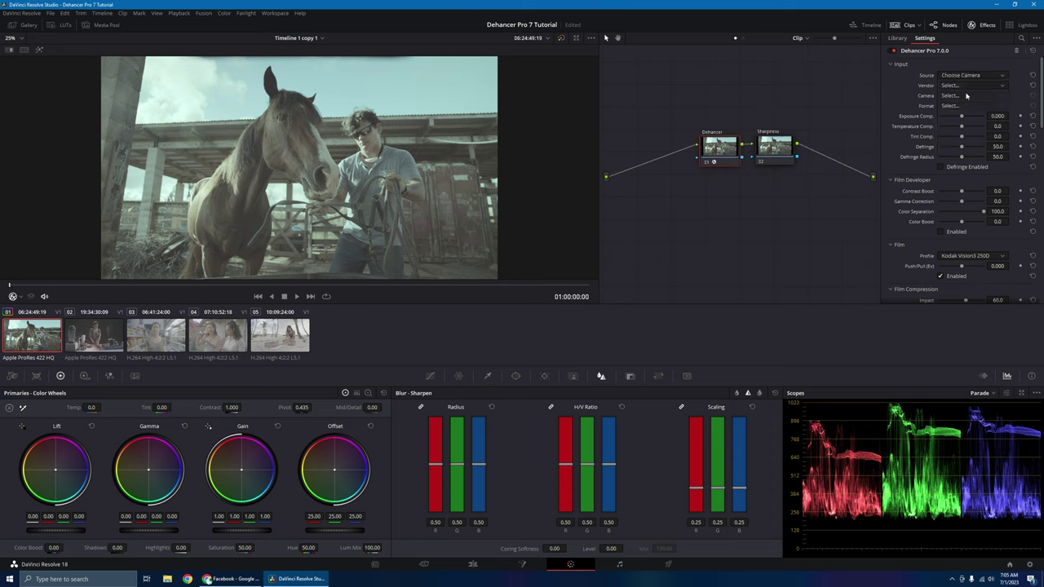
pyautogui.click(969, 87)
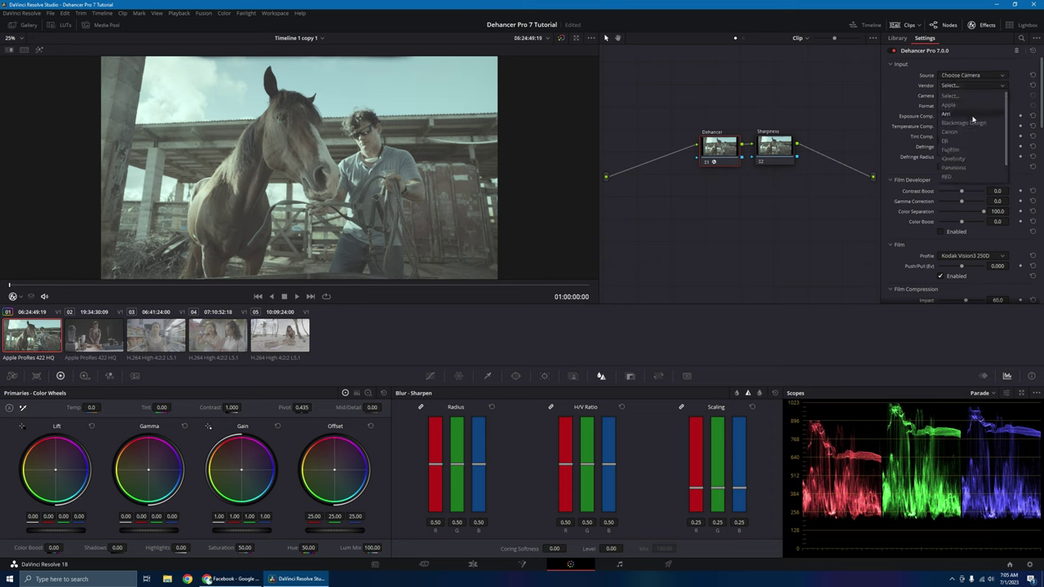
pyautogui.click(981, 75)
pyautogui.click(972, 150)
pyautogui.click(970, 85)
pyautogui.click(962, 114)
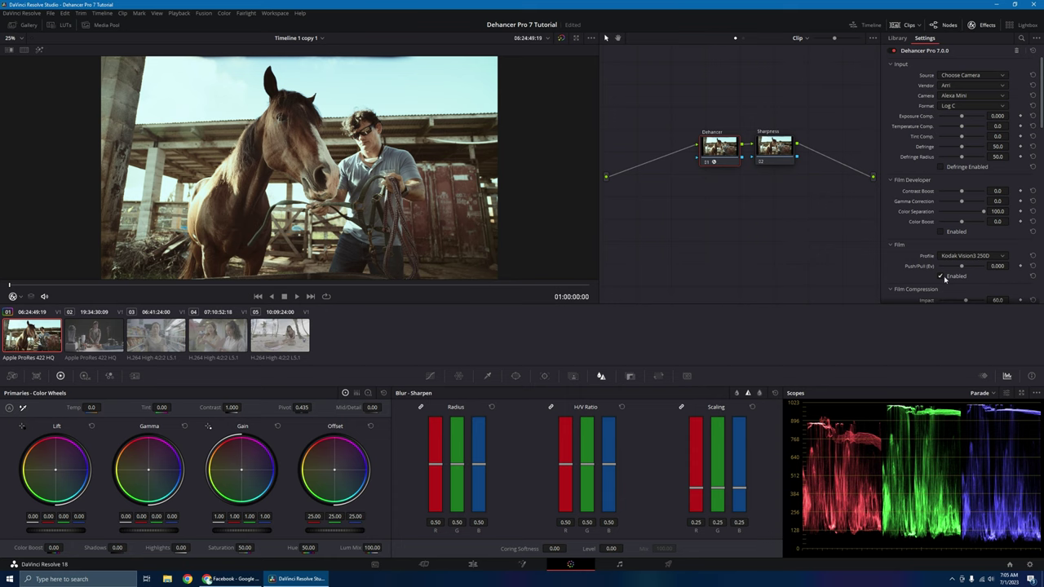
pyautogui.click(973, 259)
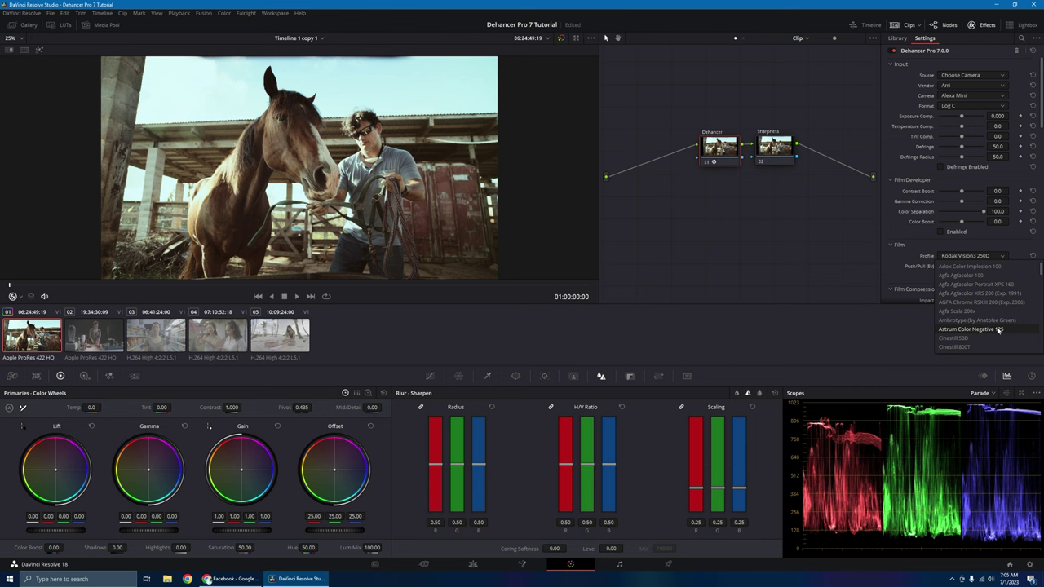
pyautogui.click(997, 329)
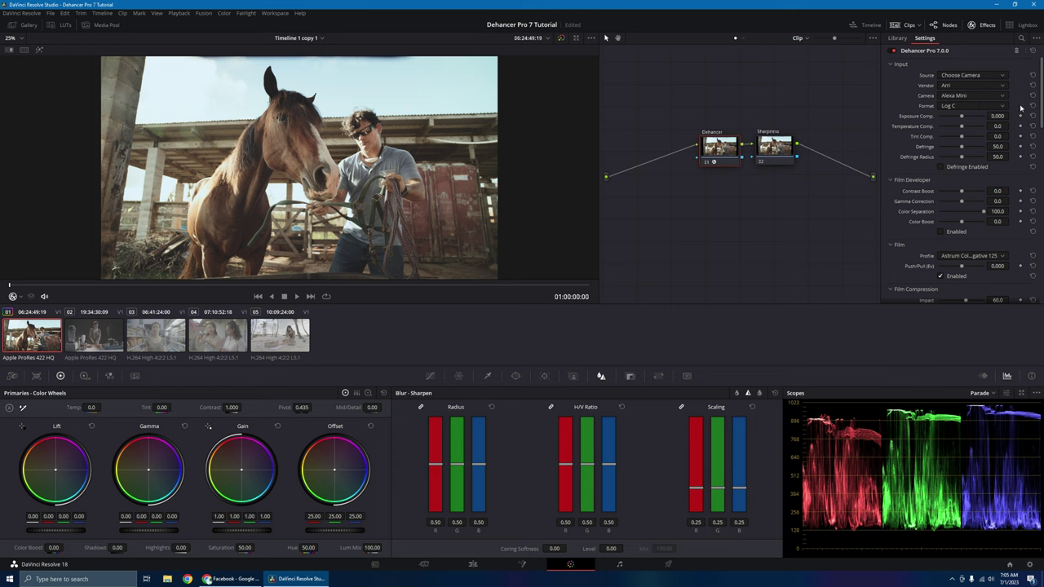
# - Lower Dehancer's Exposure Comp. to about -1.32 to darken the horse clip
pyautogui.moveTo(997, 116)
pyautogui.mouseDown()
pyautogui.moveTo(1012, 116)
pyautogui.moveTo(997, 116)
pyautogui.mouseUp()
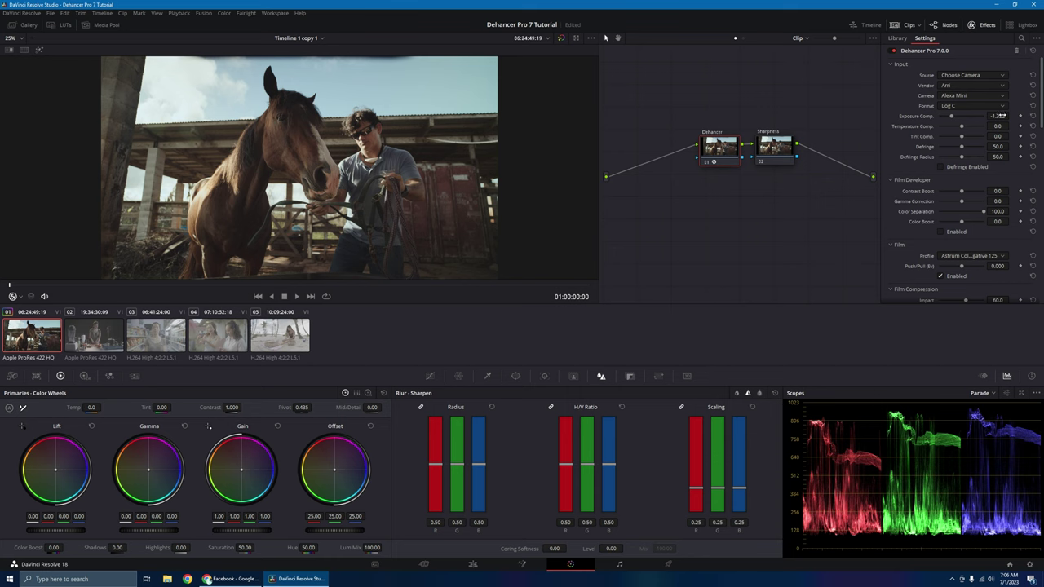
pyautogui.scroll(-2, 987, 167)
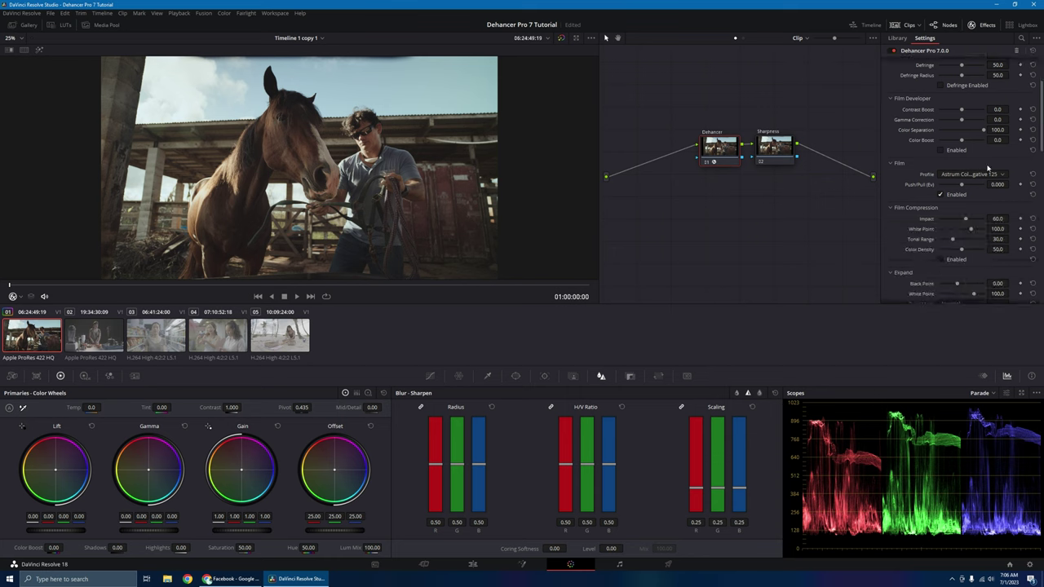
# - Enable Dehancer's Color Boost and set it to 20
pyautogui.click(941, 150)
pyautogui.click(996, 141)
pyautogui.write('20')
pyautogui.press('Return')
pyautogui.scroll(-5, 934, 208)
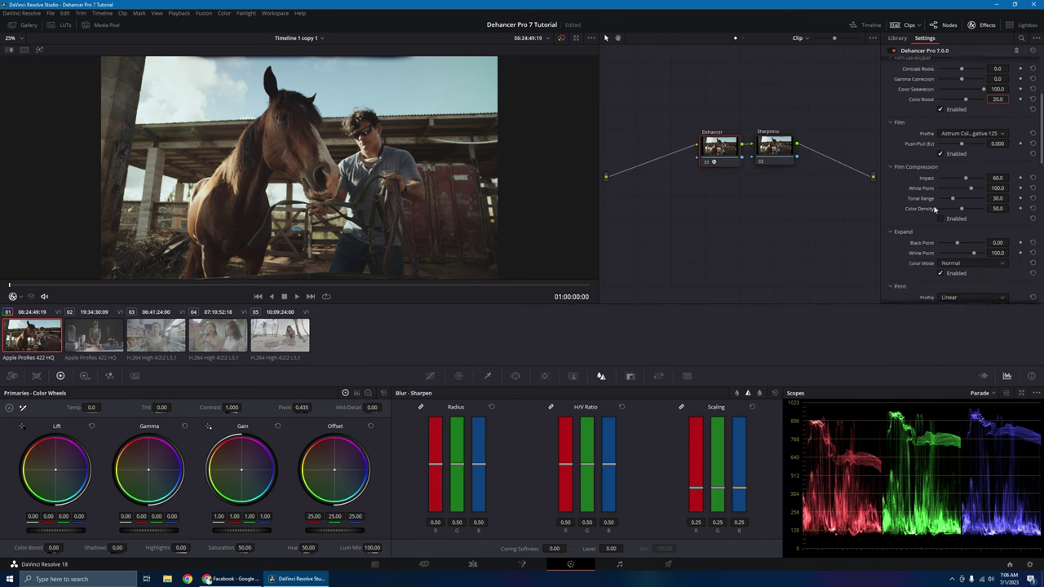
# - Choose Kodak 2383 Print Film as the print profile and enable Film Compression
pyautogui.click(968, 215)
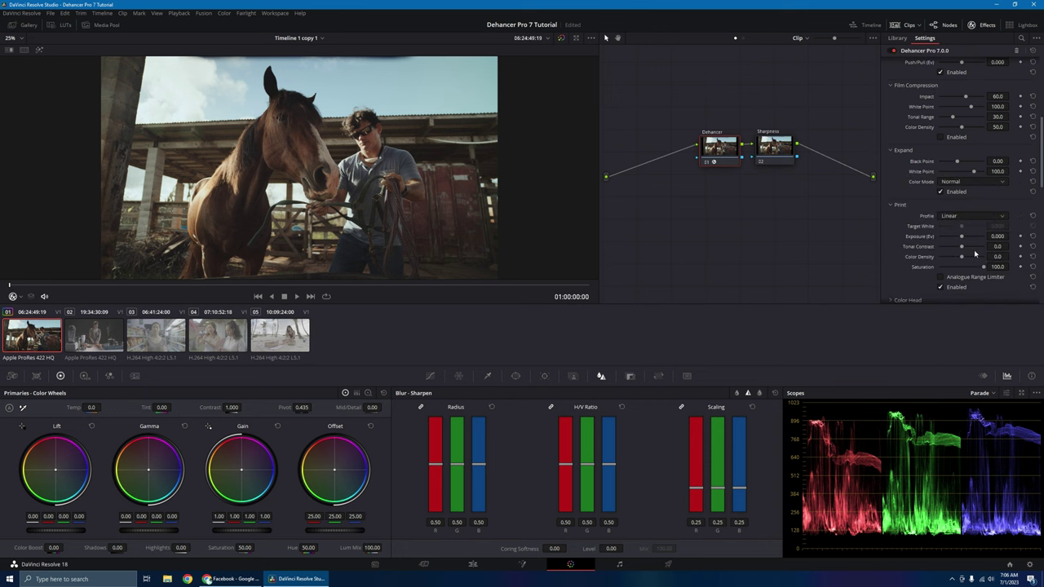
pyautogui.click(975, 254)
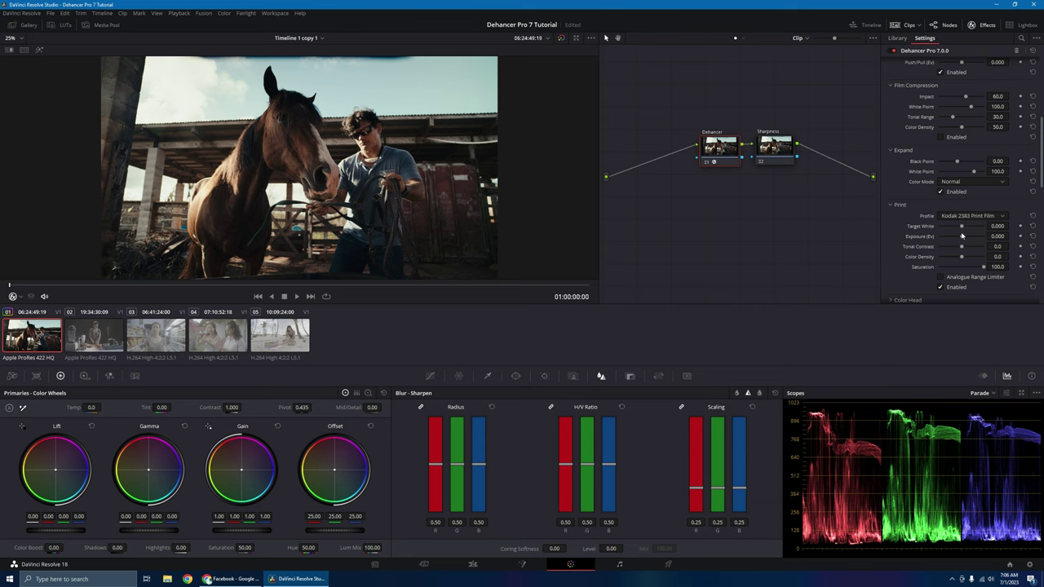
pyautogui.scroll(3, 949, 245)
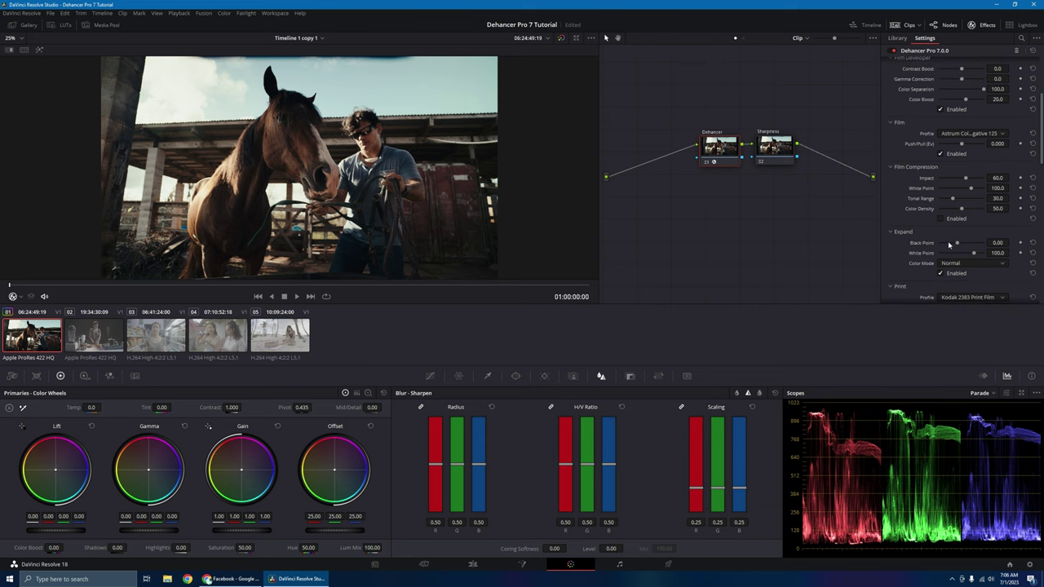
pyautogui.scroll(2, 949, 244)
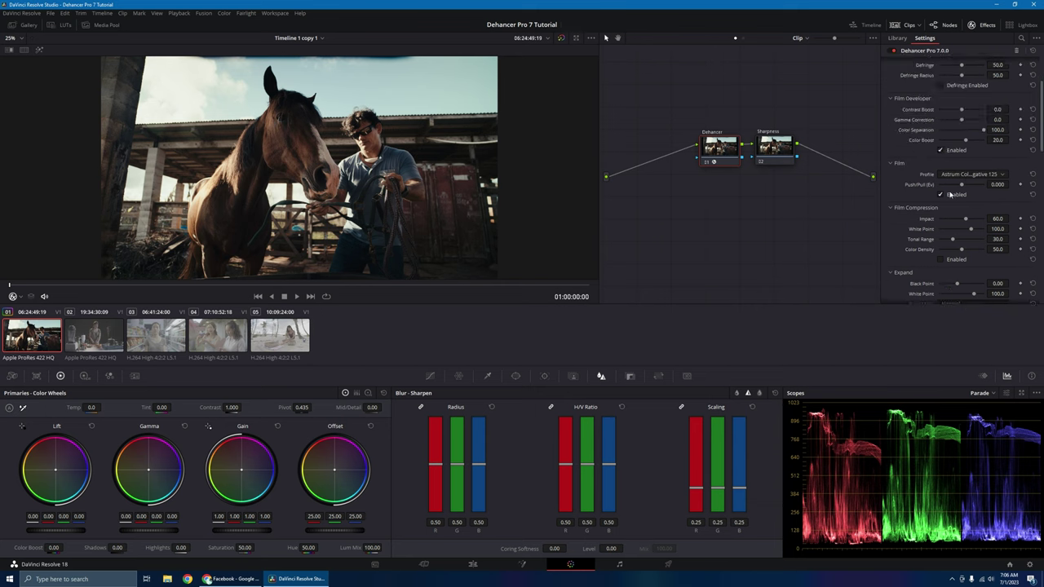
pyautogui.click(940, 259)
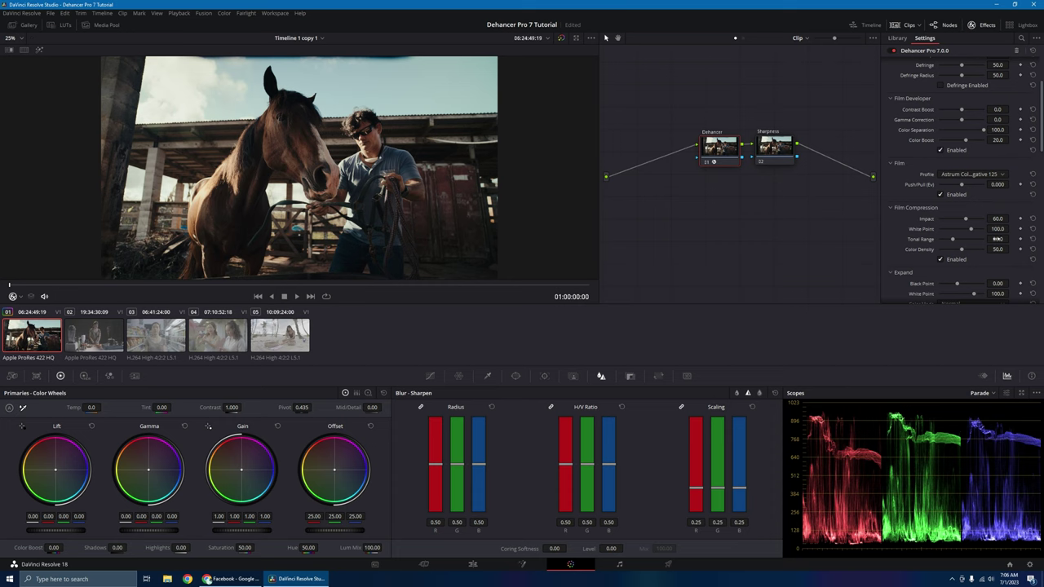
# - Widen Film Compression's tonal range and cool the input temperature to about -2.4
pyautogui.moveTo(996, 239); pyautogui.dragTo(1011, 239)
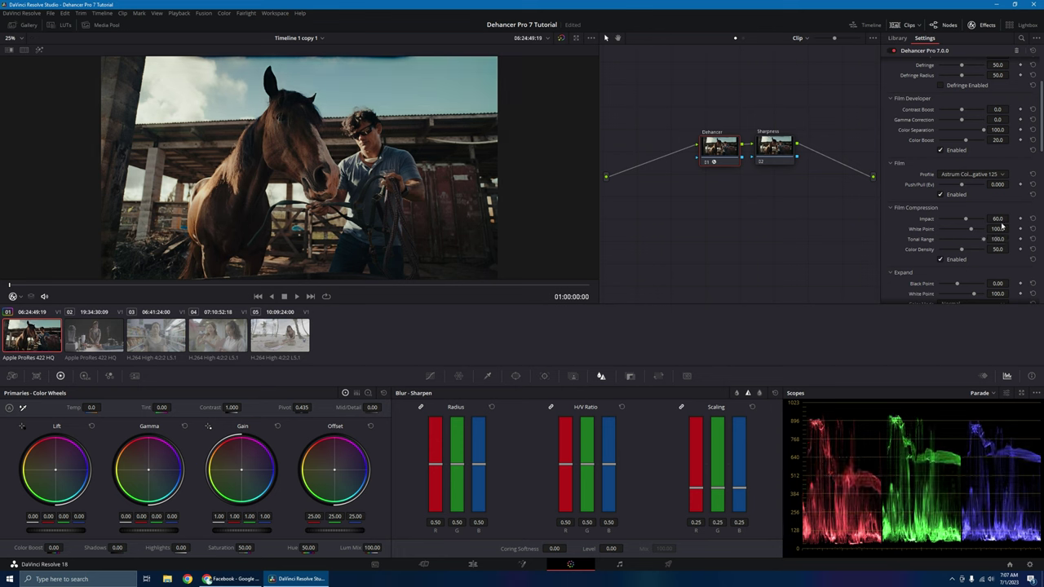
pyautogui.moveTo(1011, 229); pyautogui.dragTo(1011, 229)
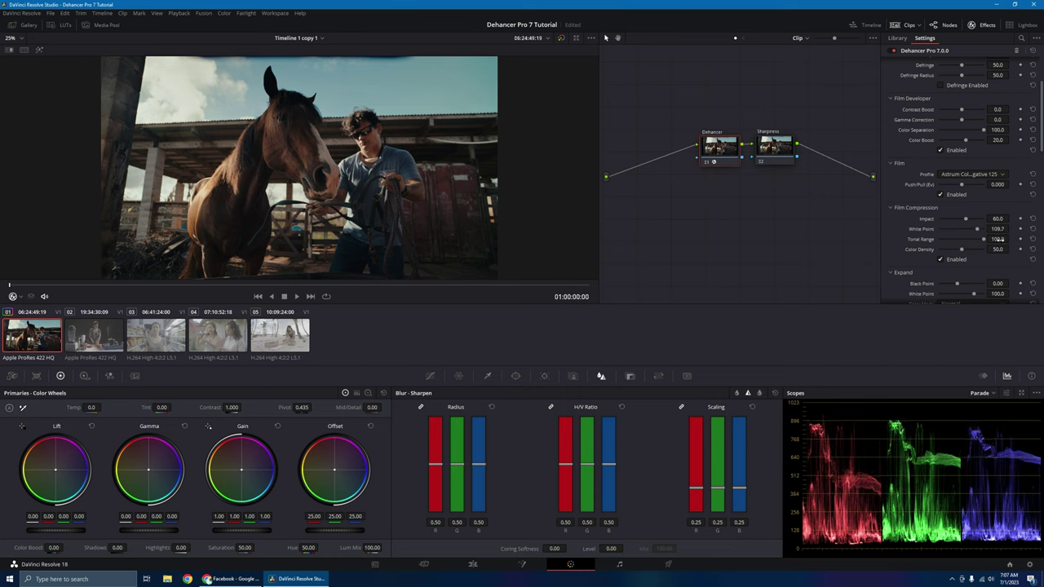
pyautogui.scroll(3, 986, 244)
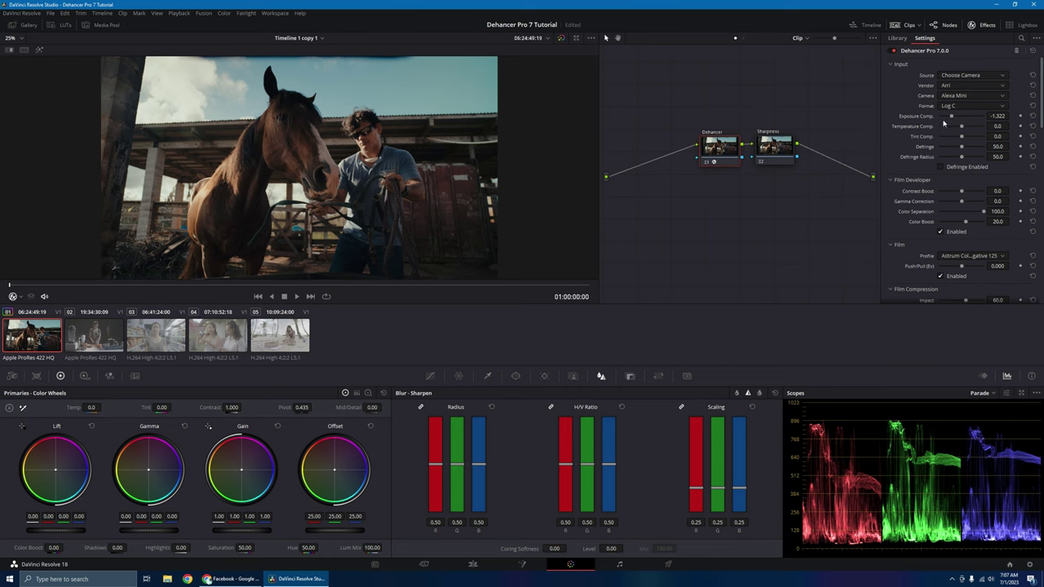
pyautogui.moveTo(997, 127); pyautogui.dragTo(1011, 127)
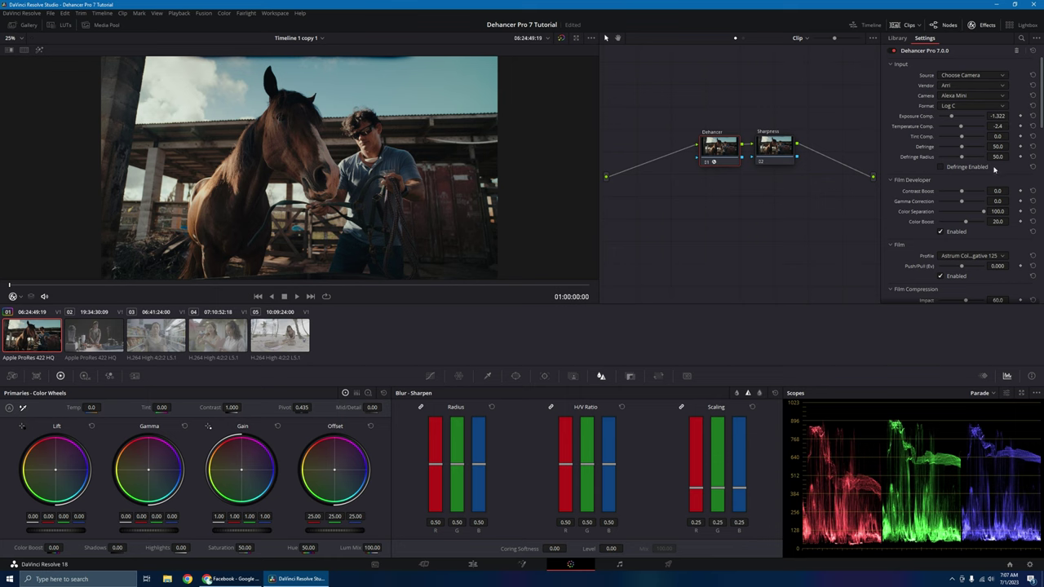
pyautogui.scroll(-3, 974, 175)
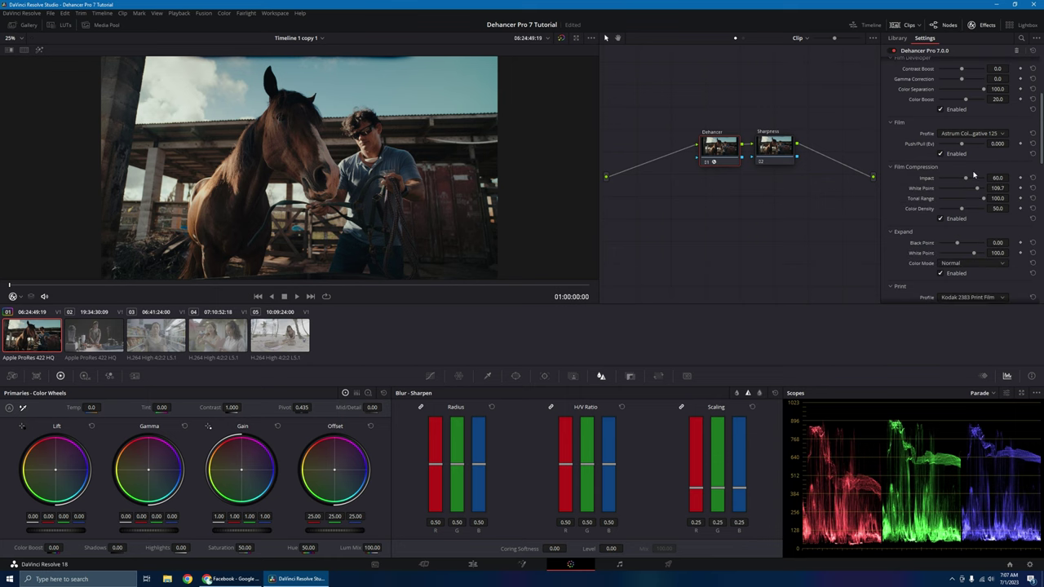
pyautogui.scroll(-2, 980, 229)
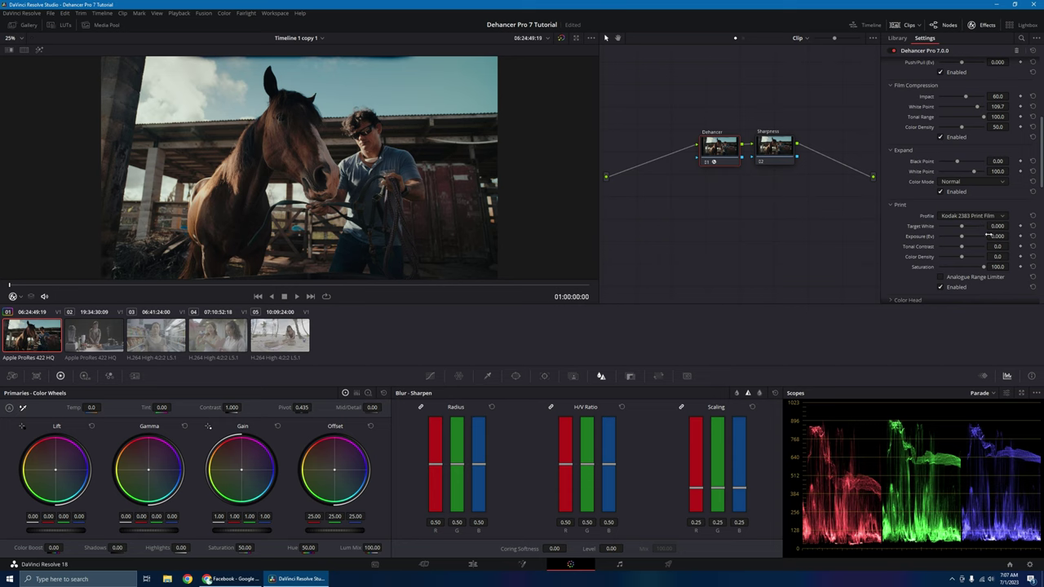
# - Set print Exposure to 0.237, Tonal Contrast to 6.5 and Color Density to 2.1
pyautogui.moveTo(1012, 236); pyautogui.dragTo(1011, 236)
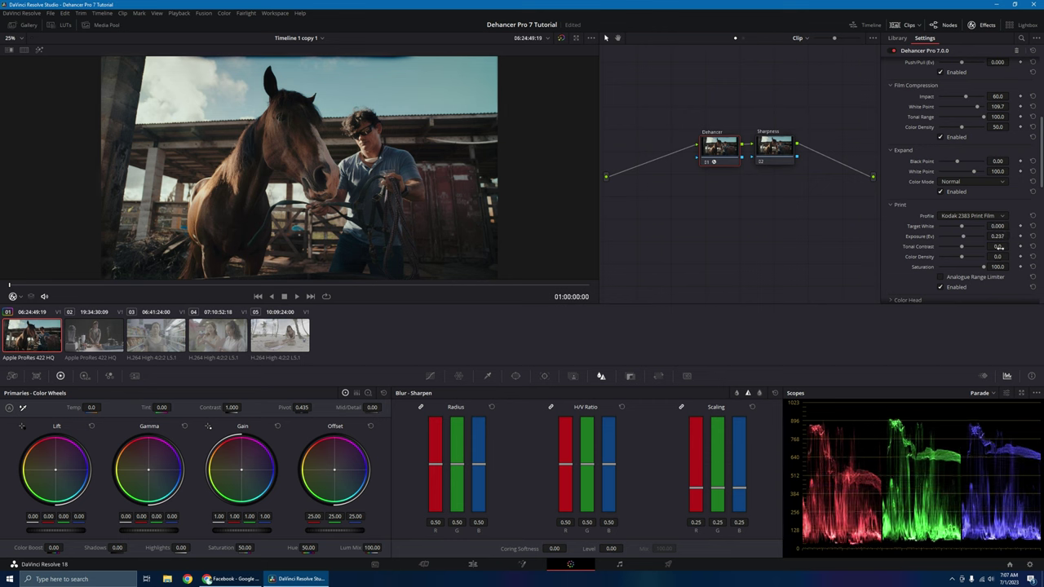
pyautogui.moveTo(999, 246); pyautogui.dragTo(1012, 246)
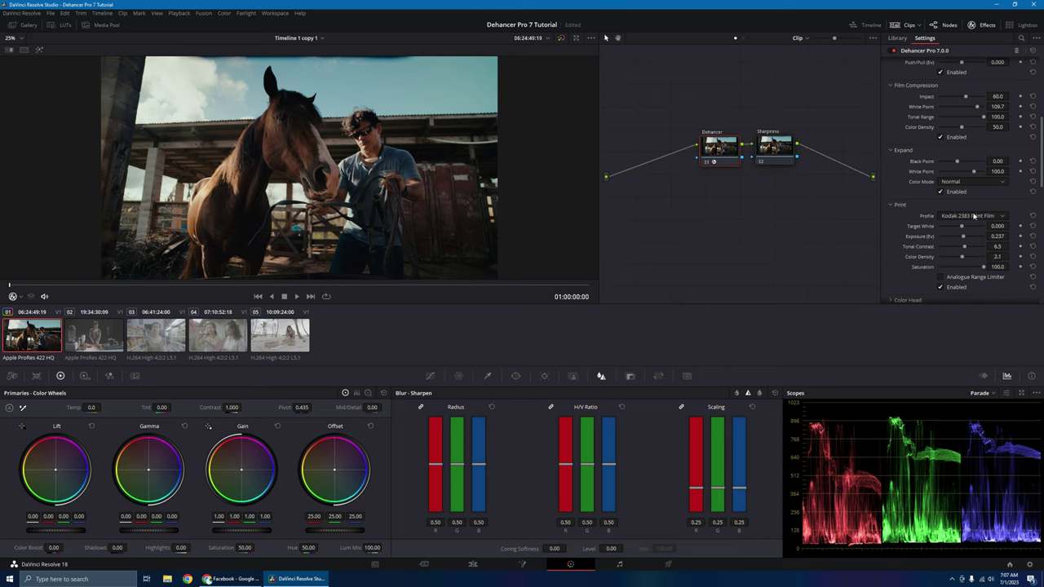
pyautogui.scroll(2, 973, 215)
pyautogui.scroll(6, 972, 215)
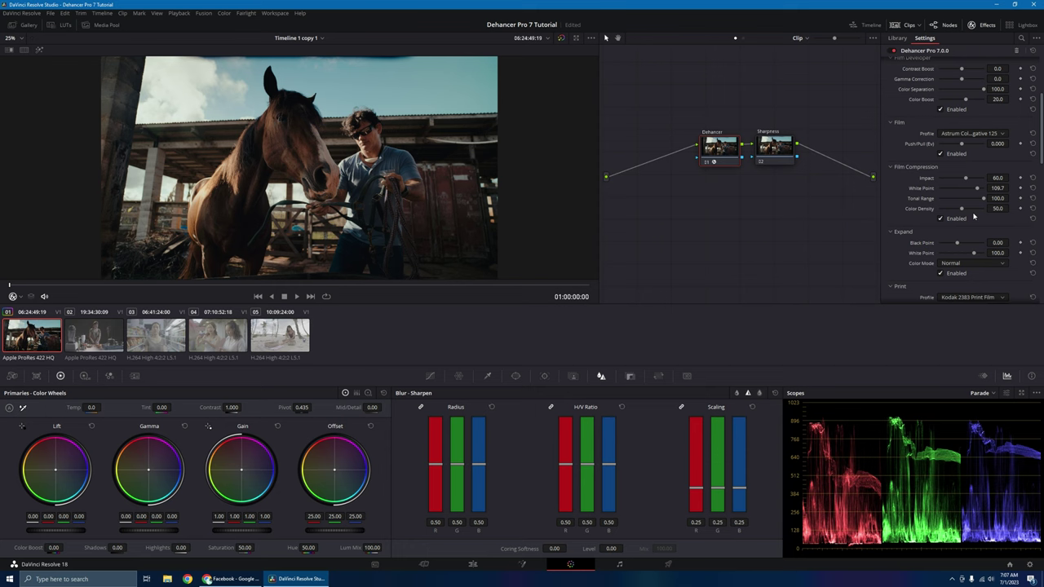
# - Set Dehancer's Expand Black Point to 1.21 and White Point to 91.6
pyautogui.scroll(-4, 927, 232)
pyautogui.moveTo(996, 242)
pyautogui.mouseDown()
pyautogui.moveTo(1011, 243)
pyautogui.moveTo(1011, 253)
pyautogui.mouseUp()
pyautogui.scroll(-8, 1011, 253)
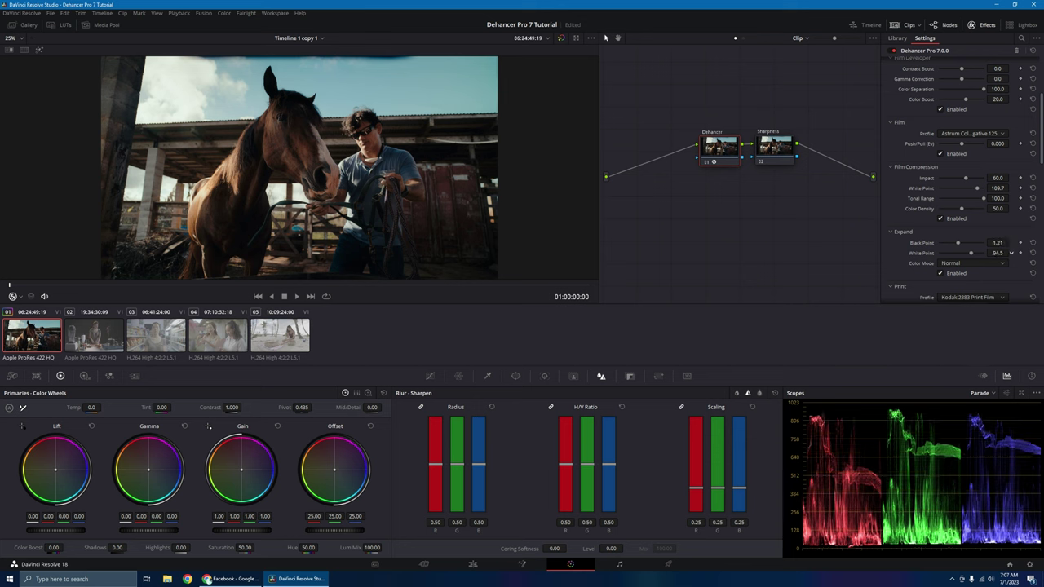
pyautogui.scroll(1, 1012, 253)
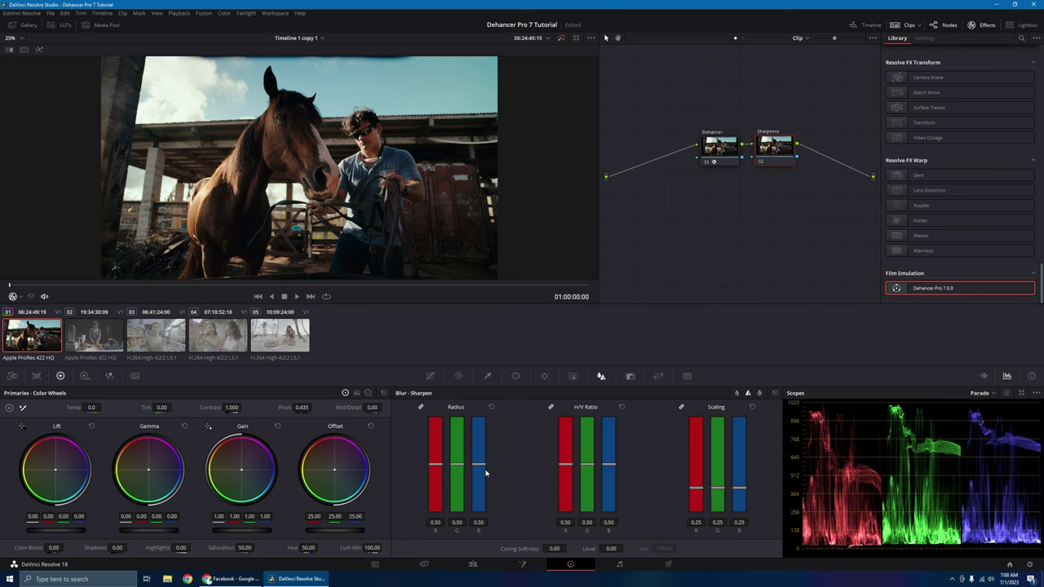
# - Reduce Blur Radius to 0.47, then play the clip, comparing graded and bypassed views
pyautogui.moveTo(486, 466); pyautogui.dragTo(480, 470)
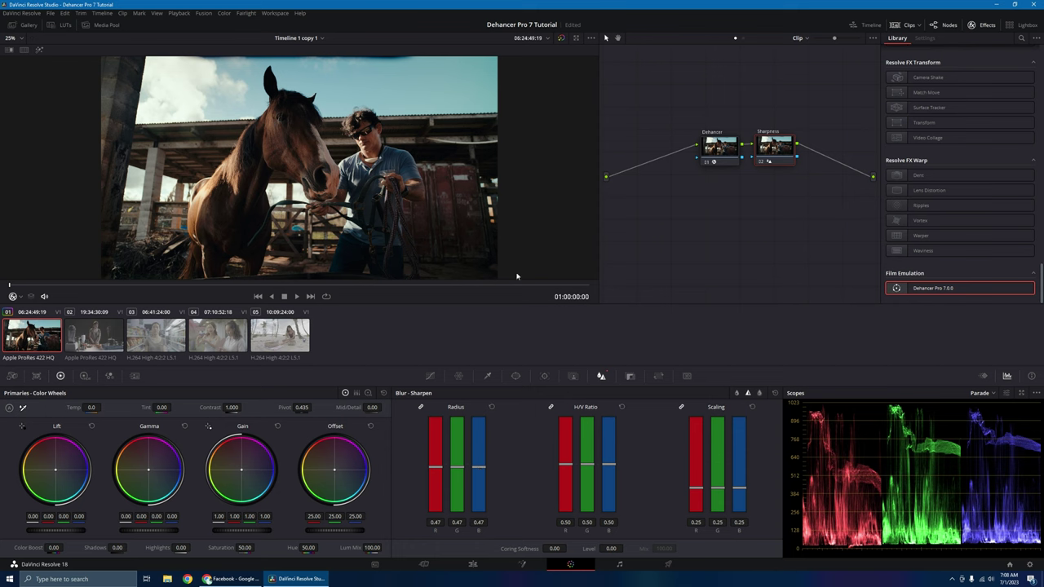
pyautogui.press('space')
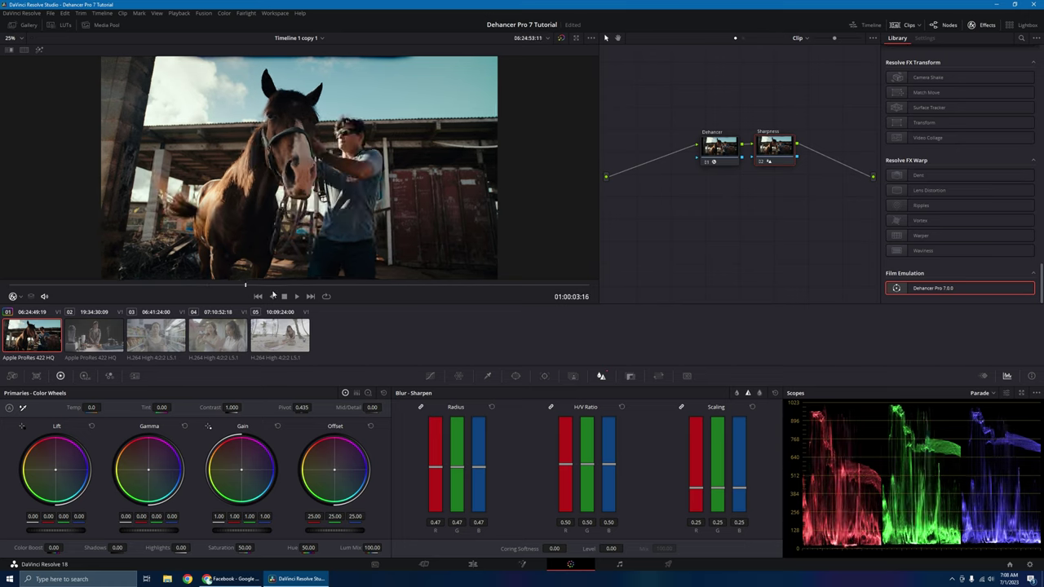
pyautogui.press('space')
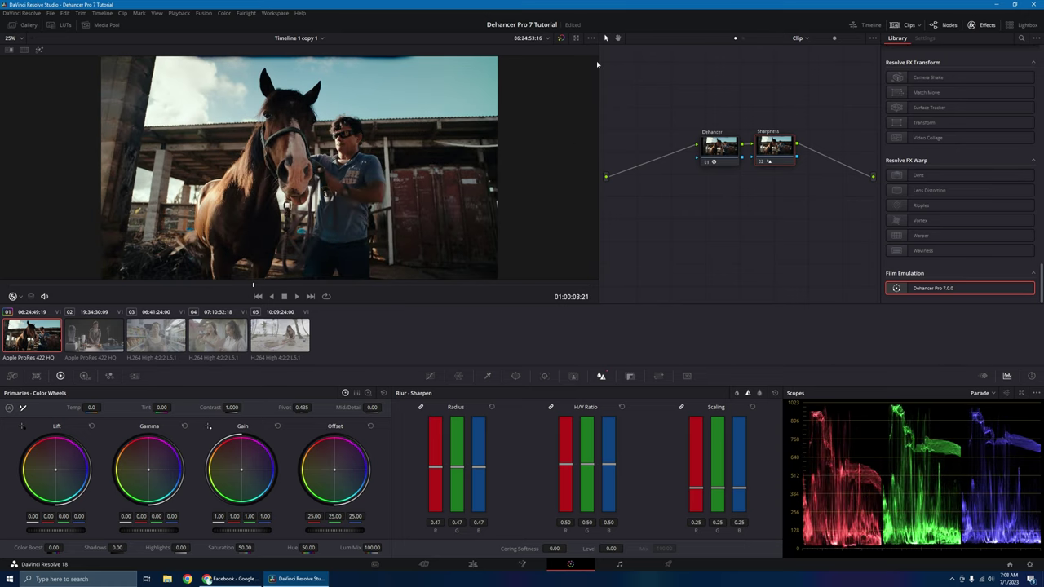
pyautogui.click(561, 39)
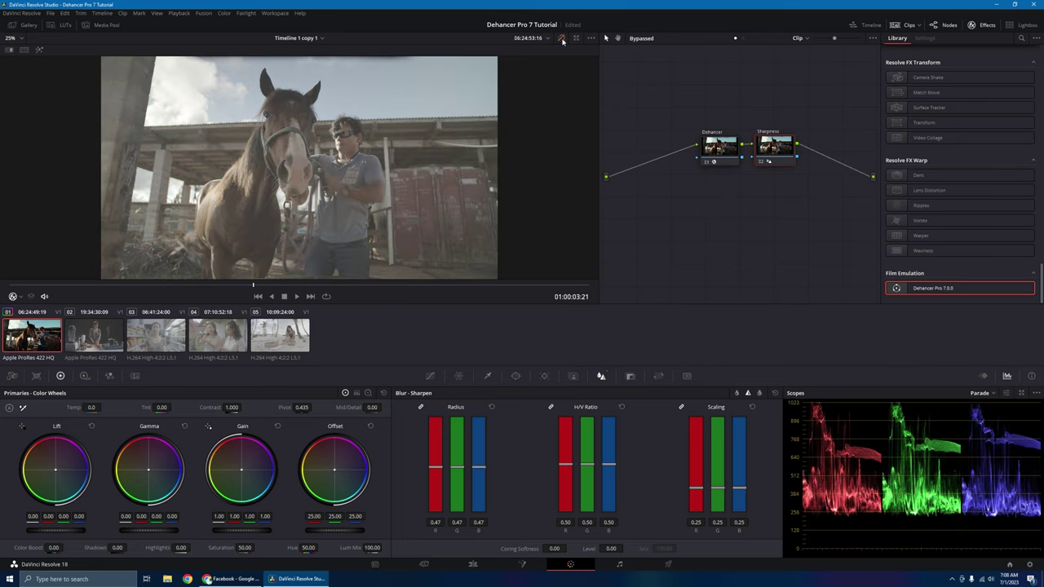
pyautogui.click(561, 39)
pyautogui.press('space')
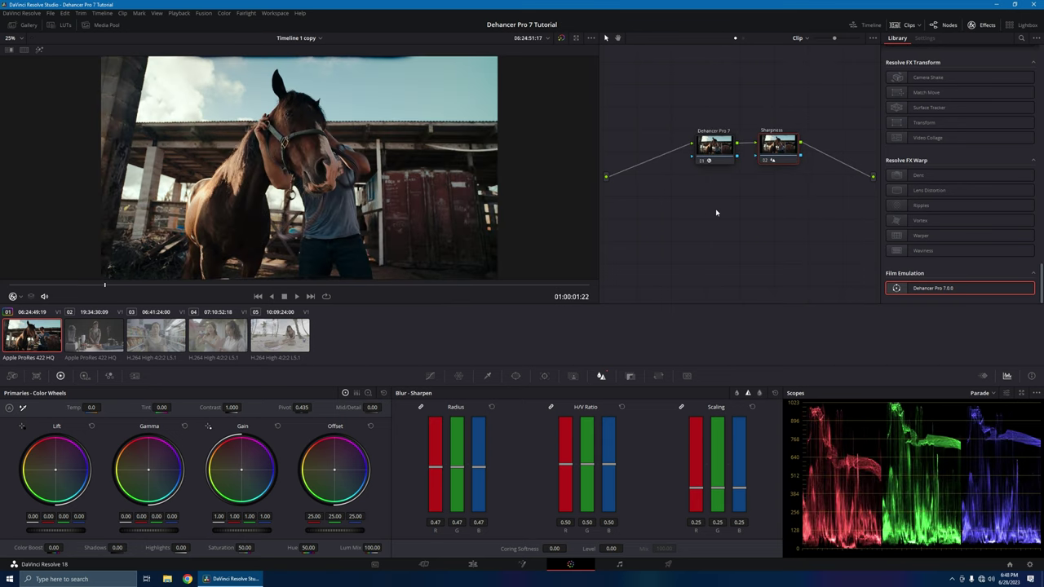
# - On kitchen clip 02, add a serial node after node 01 and label node 01 'Dehancer Pro'
pyautogui.click(103, 335)
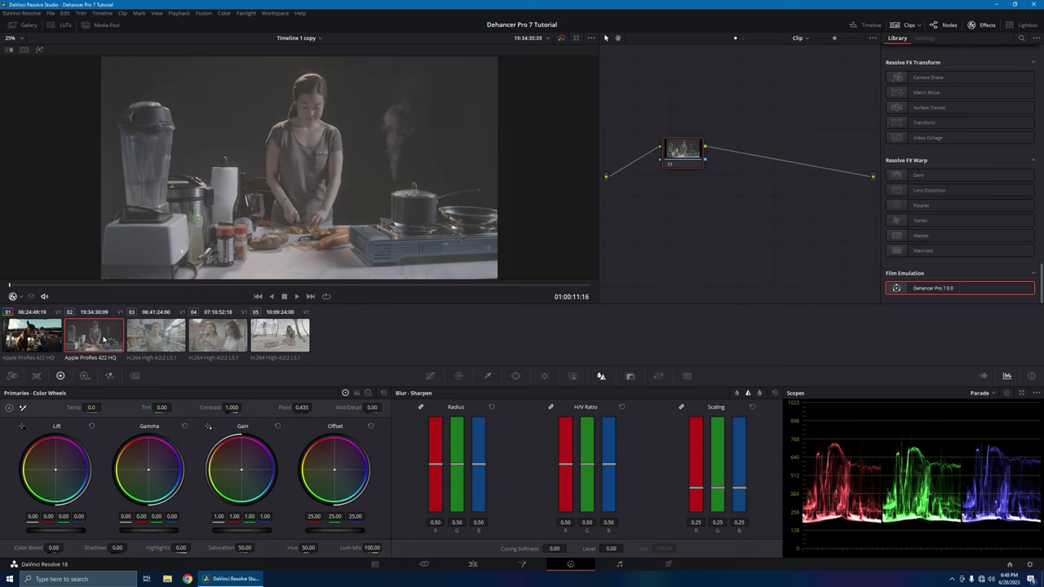
pyautogui.moveTo(673, 158); pyautogui.dragTo(677, 159)
pyautogui.hotkey('alt', 's')
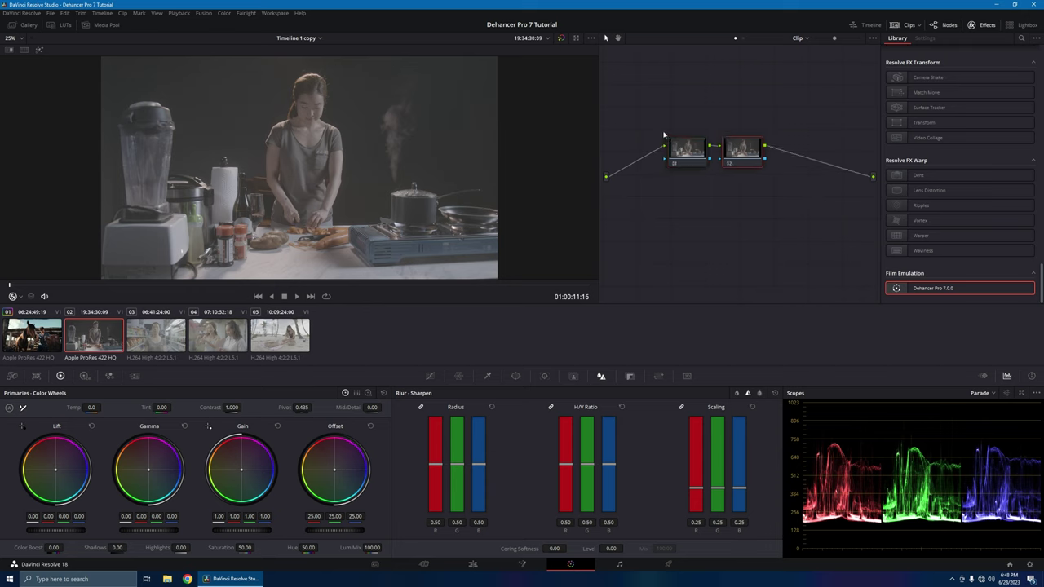
pyautogui.rightClick(691, 157)
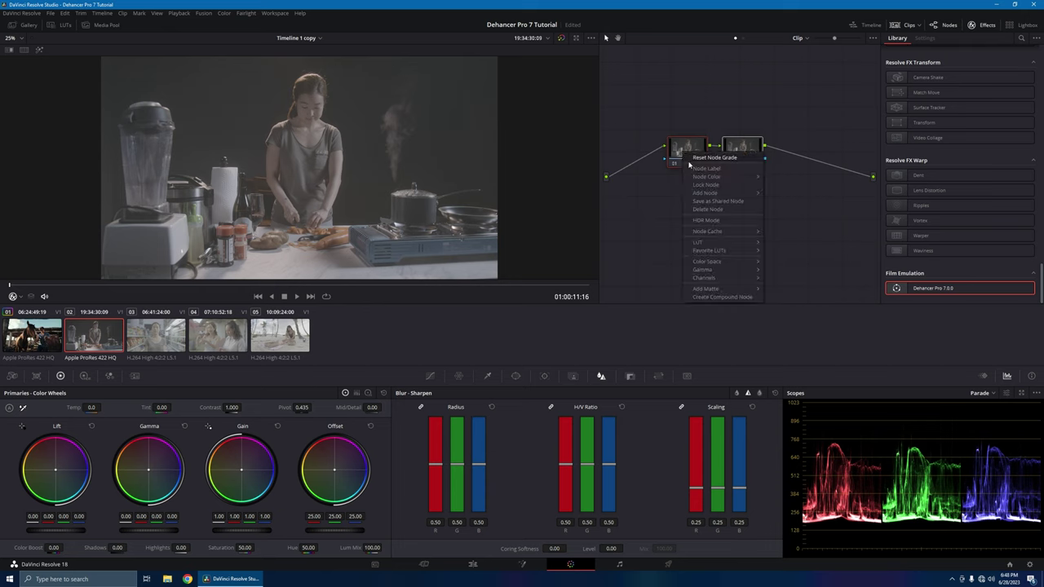
pyautogui.click(691, 168)
pyautogui.write('Dehancer')
pyautogui.press('BackSpace')
pyautogui.press('BackSpace')
pyautogui.press('BackSpace')
pyautogui.write('anc')
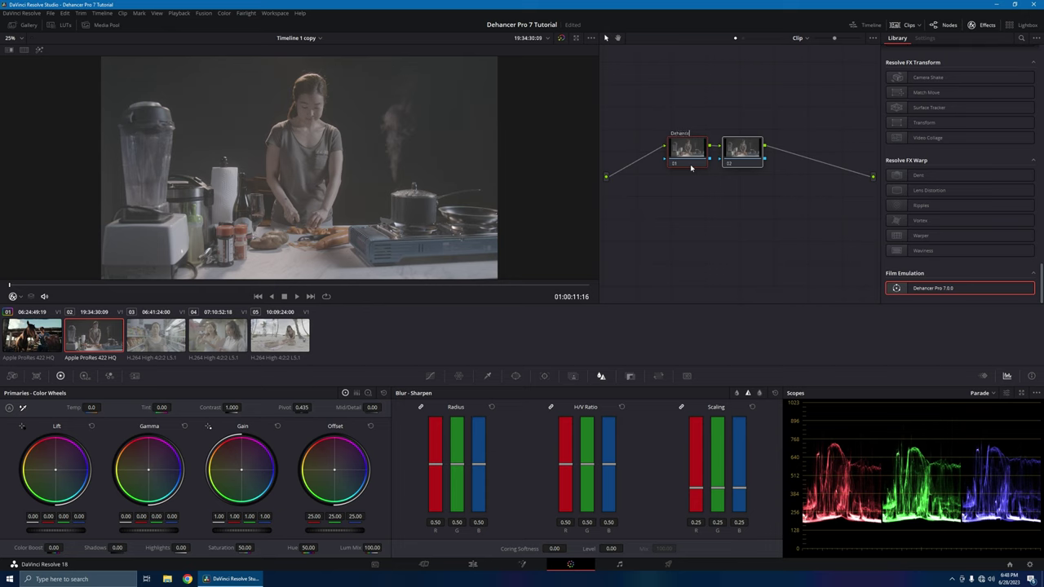
pyautogui.write('er Pro')
# - Label node 02 'Sharpen'
pyautogui.rightClick(738, 147)
pyautogui.press('Escape')
pyautogui.rightClick(767, 150)
pyautogui.rightClick(750, 153)
pyautogui.click(768, 170)
pyautogui.write('Sharpen')
# - Apply Dehancer Pro to node 01 with an Arri Alexa Mini Log C camera input
pyautogui.moveTo(919, 293); pyautogui.dragTo(689, 152)
pyautogui.scroll(4, 897, 82)
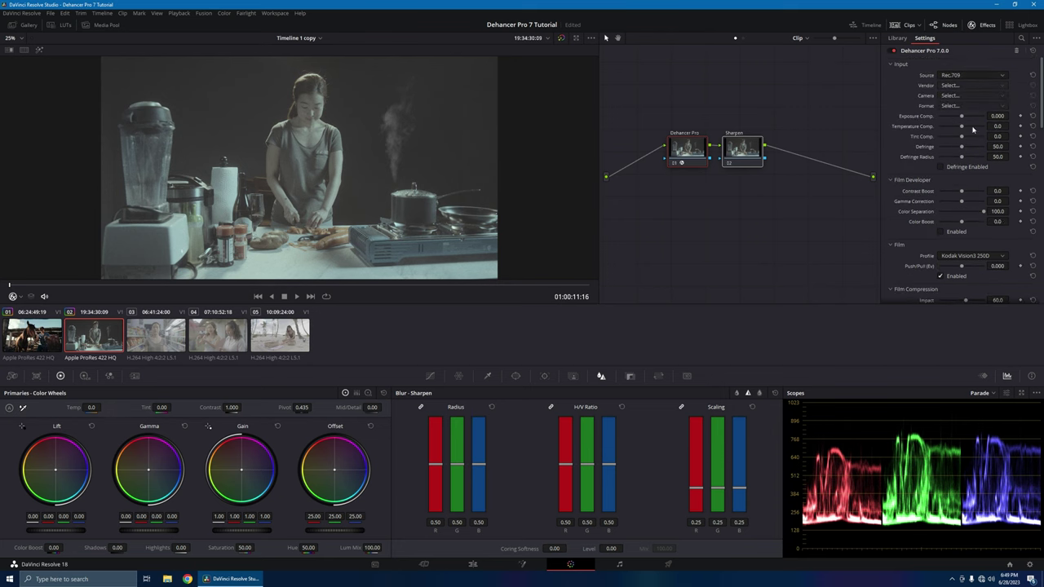
pyautogui.click(971, 75)
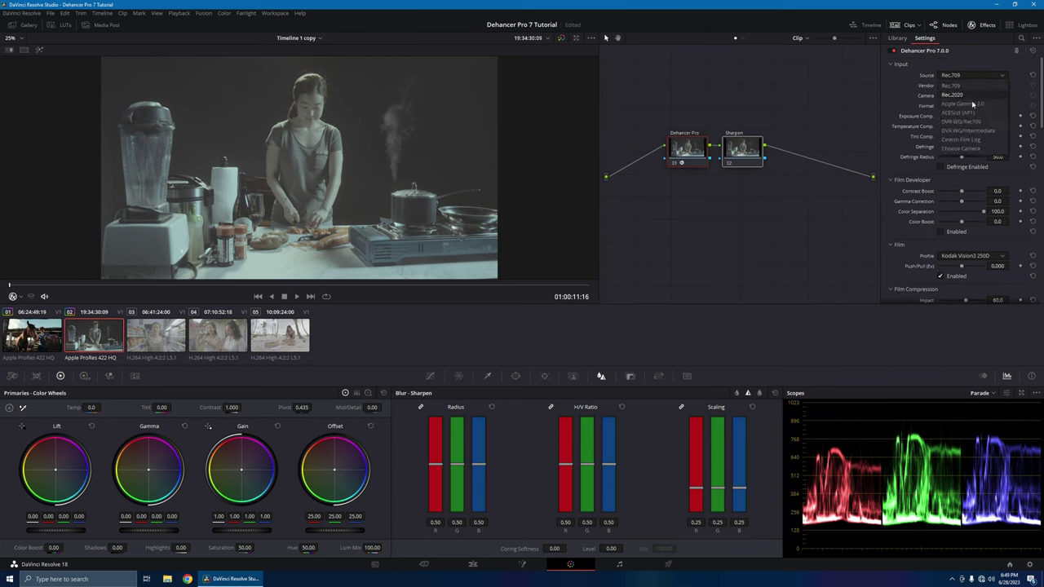
pyautogui.click(962, 149)
pyautogui.click(967, 84)
pyautogui.click(959, 95)
pyautogui.click(966, 105)
pyautogui.click(960, 114)
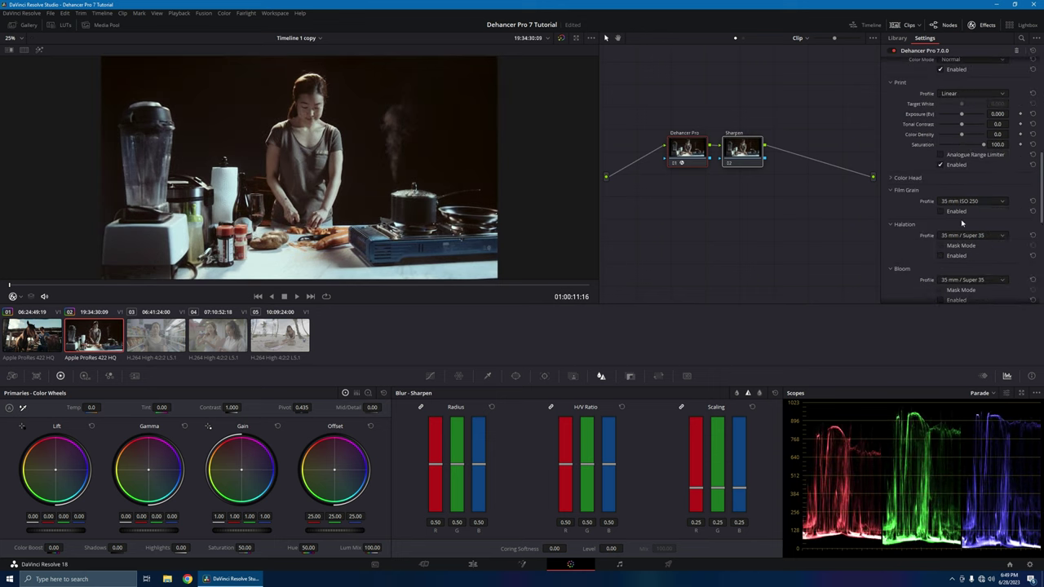
# - Set the film stock to Fujicolor C200 and the print to Kodak 2383 Print Film
pyautogui.scroll(-2, 967, 221)
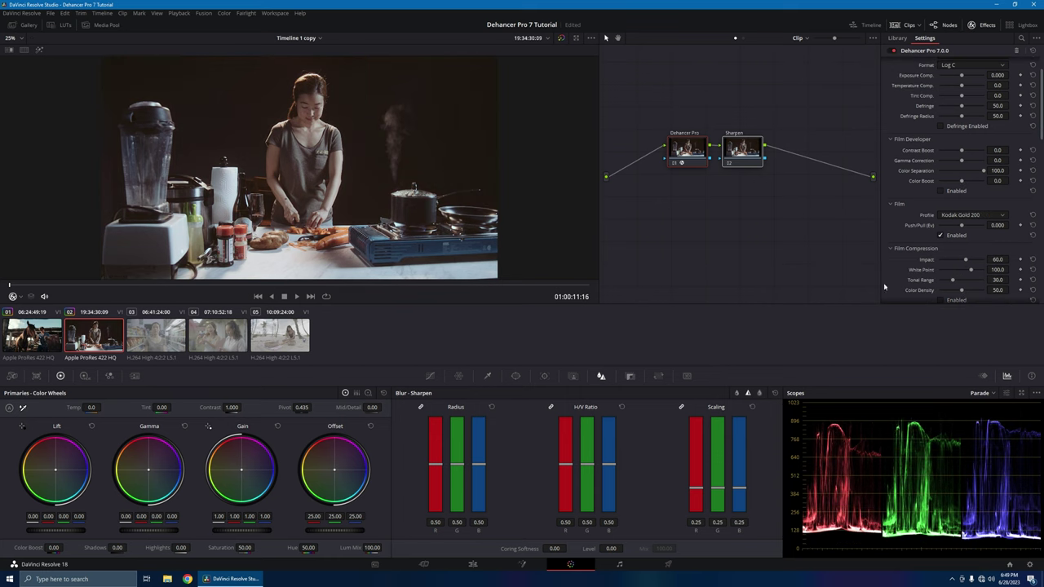
pyautogui.click(979, 215)
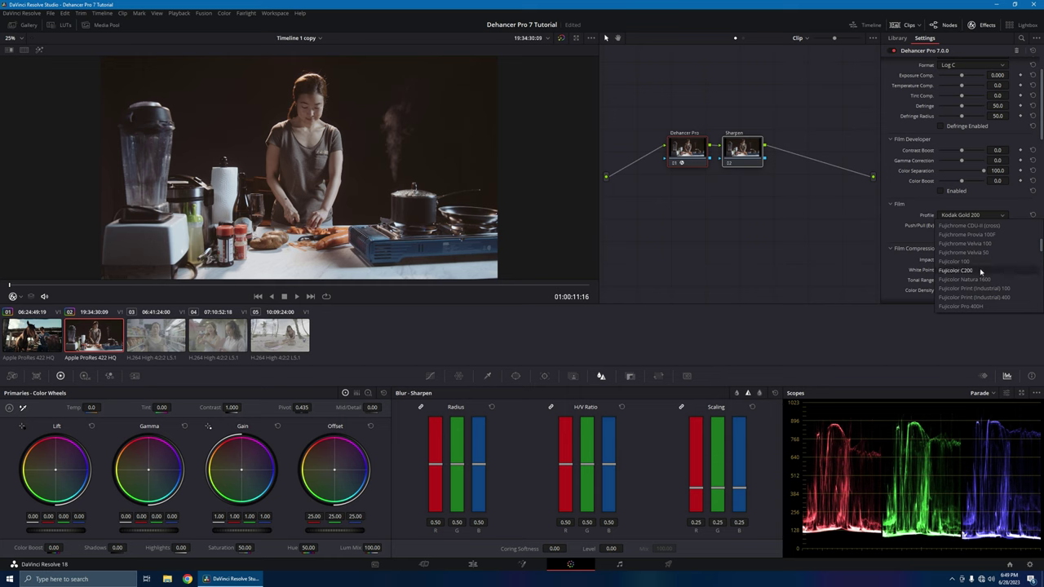
pyautogui.click(980, 271)
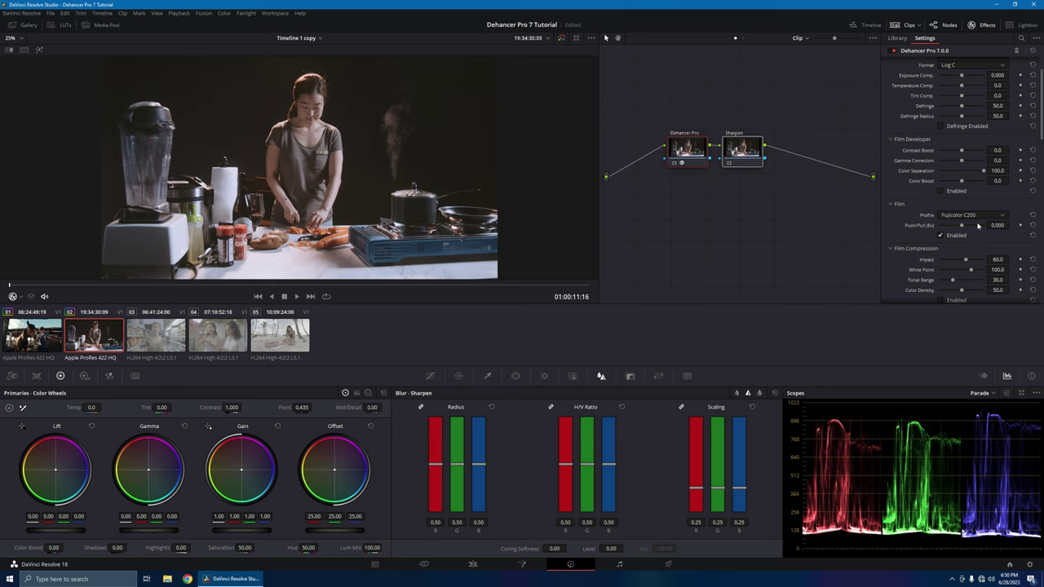
pyautogui.scroll(-3, 978, 226)
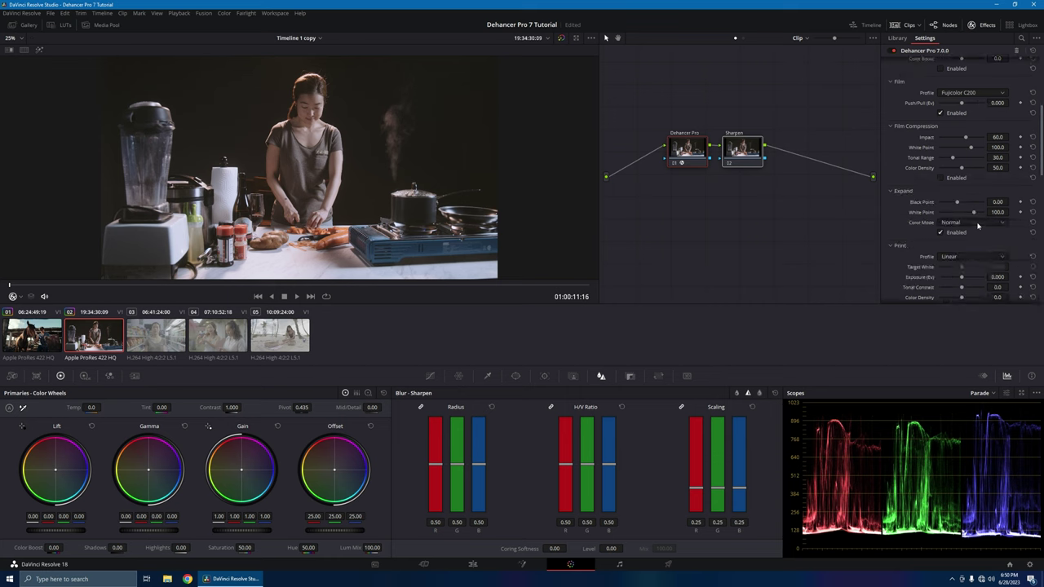
pyautogui.scroll(-1, 978, 226)
pyautogui.click(974, 216)
pyautogui.click(975, 253)
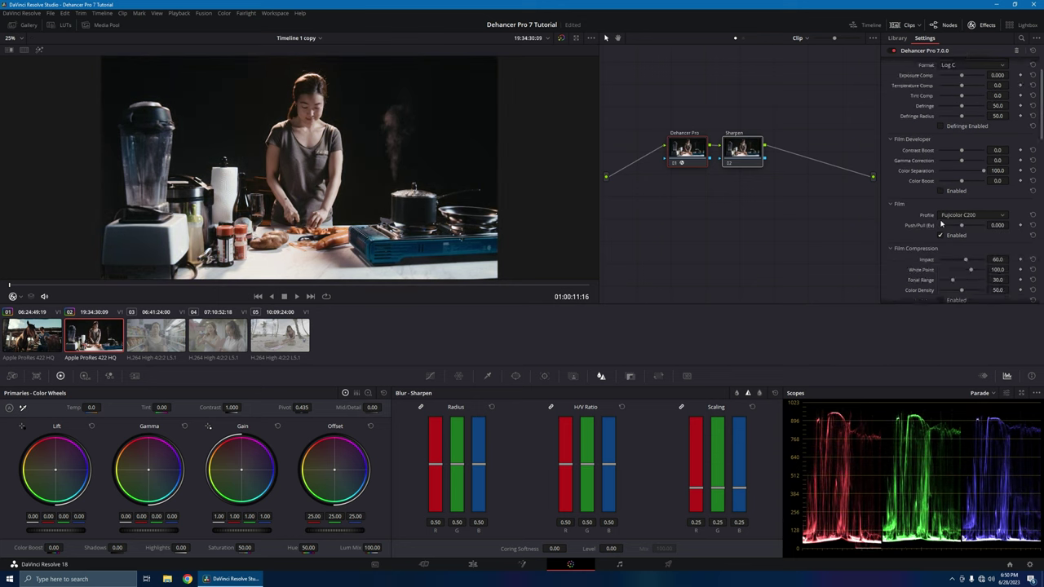
pyautogui.scroll(5, 940, 222)
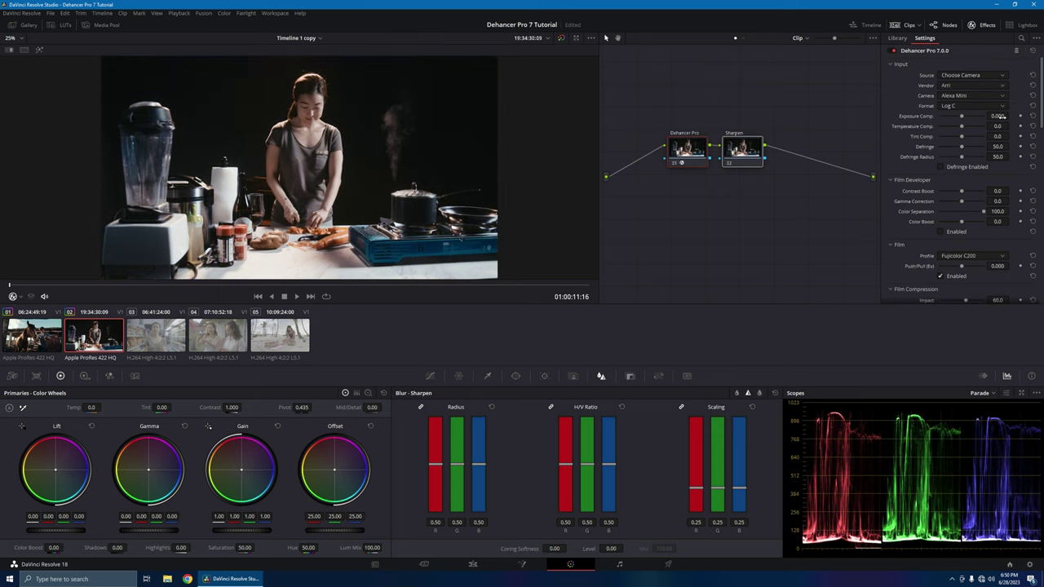
# - Set Dehancer exposure compensation to -0.469 and temperature compensation to -14.6
pyautogui.moveTo(1000, 116); pyautogui.dragTo(1011, 116)
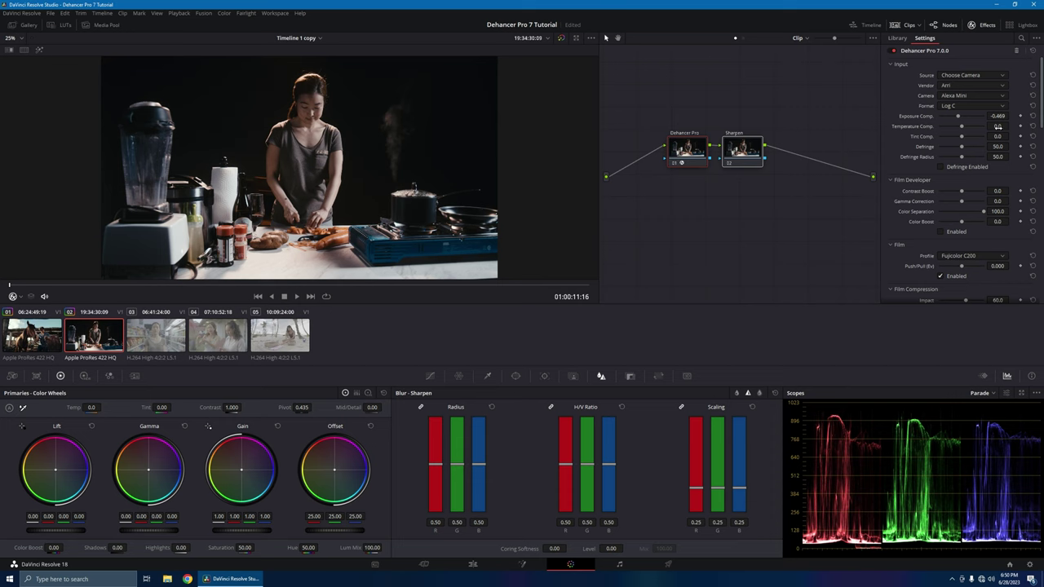
pyautogui.click(998, 127)
pyautogui.write('-3.4')
pyautogui.press('Return')
pyautogui.moveTo(997, 127); pyautogui.dragTo(962, 126)
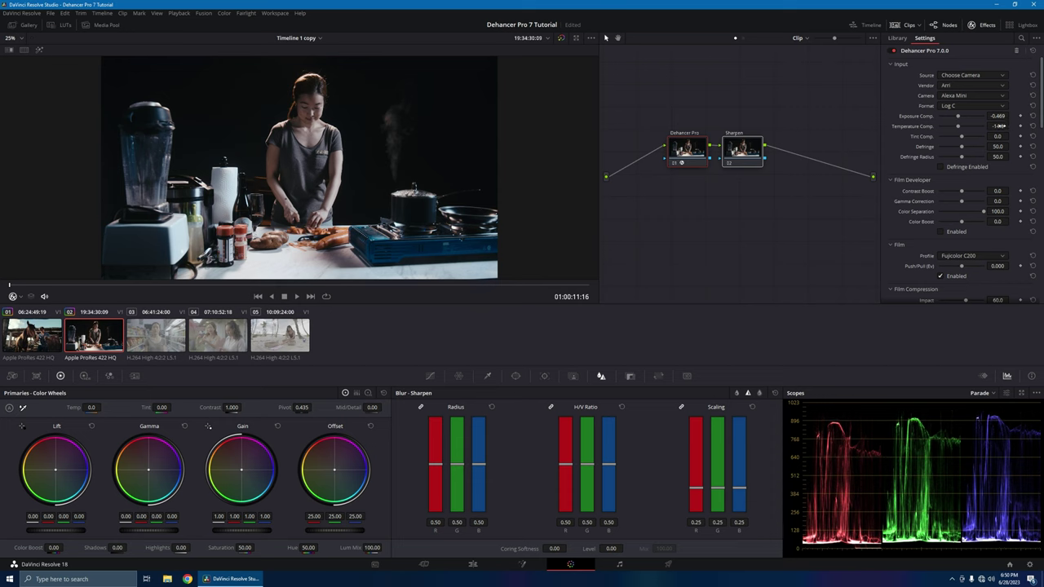
pyautogui.scroll(-2, 965, 232)
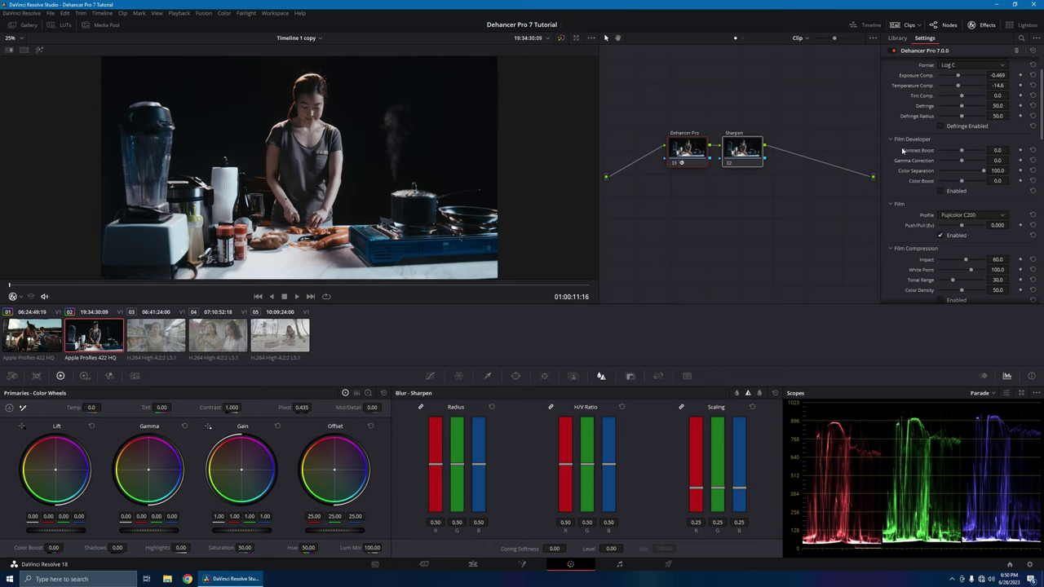
pyautogui.click(973, 191)
# - Raise Dehancer Color Boost to 30 and enable the Film Compression stage
pyautogui.doubleClick(998, 181)
pyautogui.write('20')
pyautogui.press('Return')
pyautogui.scroll(2, 998, 181)
pyautogui.scroll(-2, 938, 214)
pyautogui.scroll(-2, 937, 213)
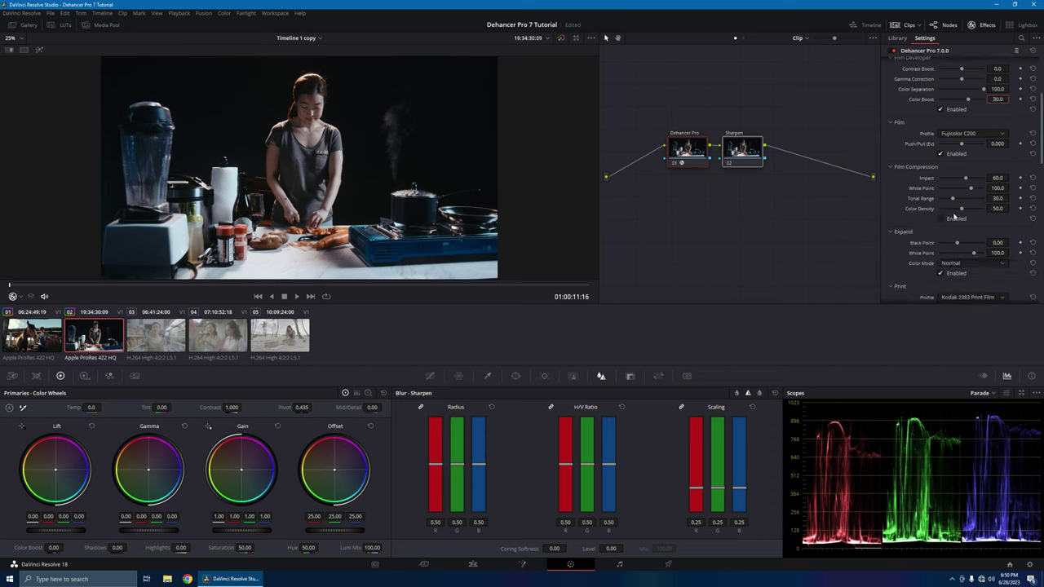
pyautogui.click(941, 219)
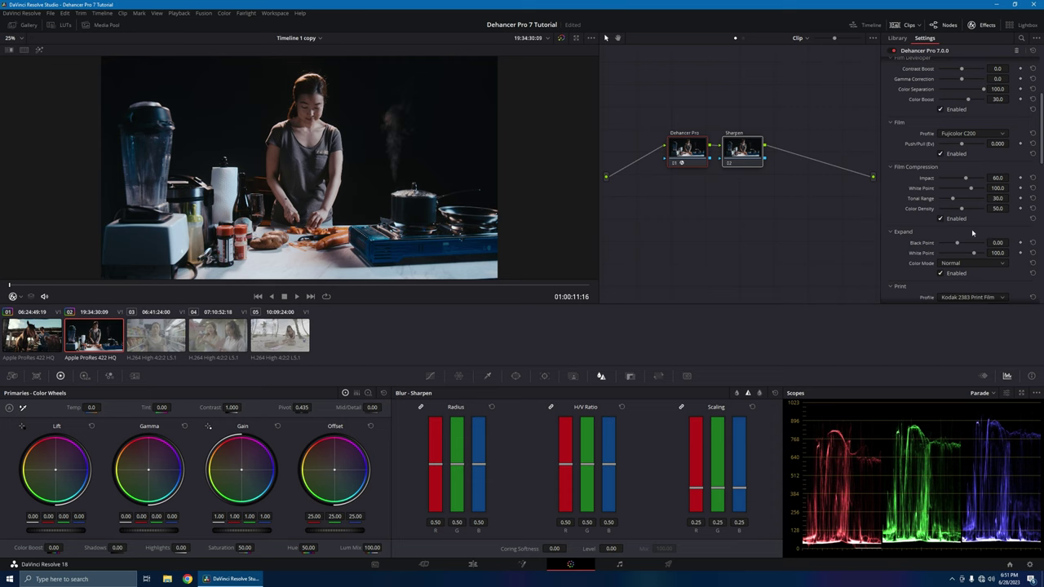
pyautogui.scroll(-2, 969, 231)
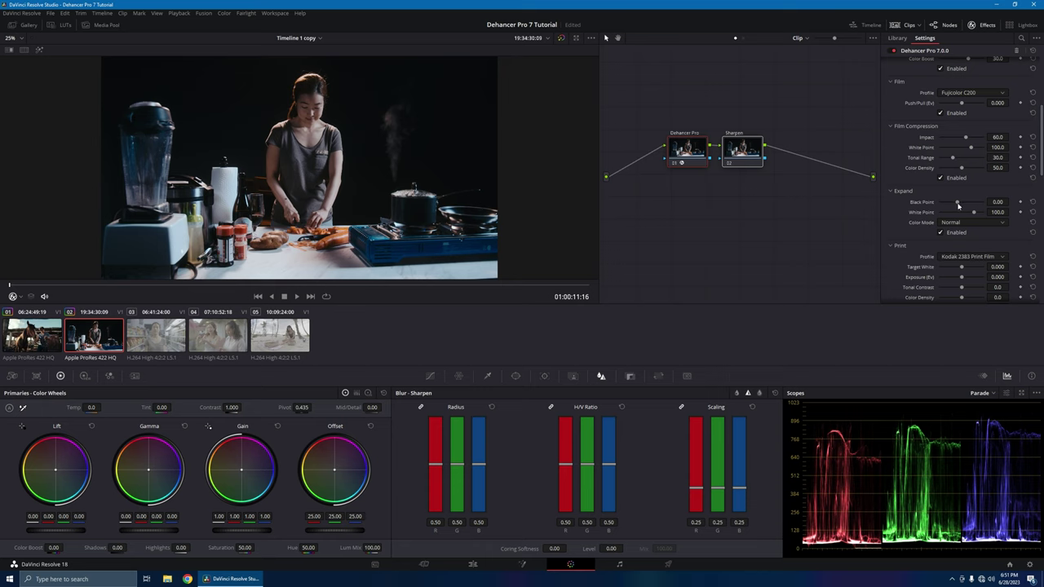
# - Set Expand black point 3.85, white point 88.1, and print Tonal Contrast -5.4
pyautogui.moveTo(958, 206); pyautogui.dragTo(961, 206)
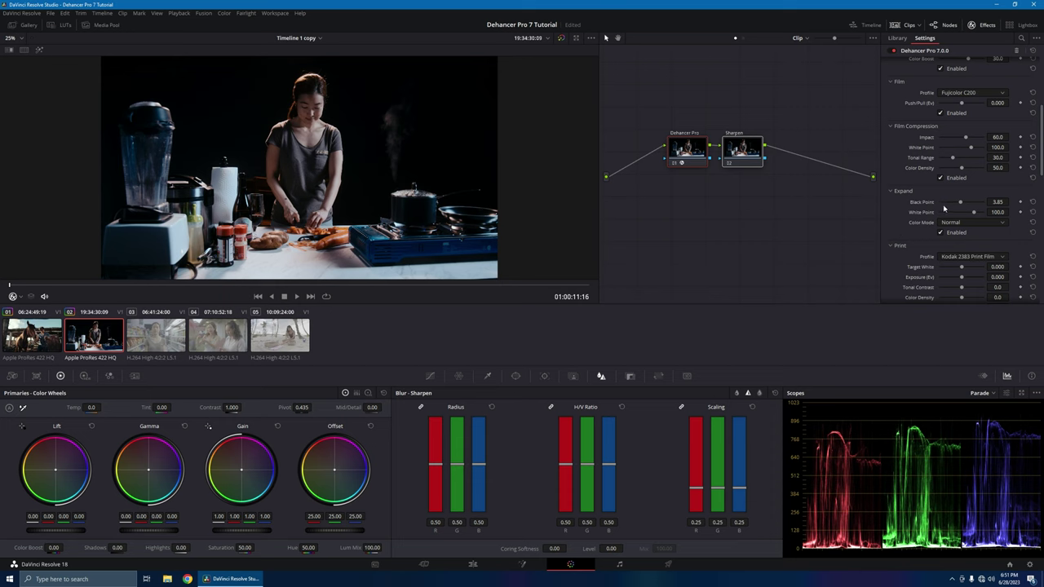
pyautogui.moveTo(1001, 212); pyautogui.dragTo(969, 232)
pyautogui.scroll(-1, 938, 250)
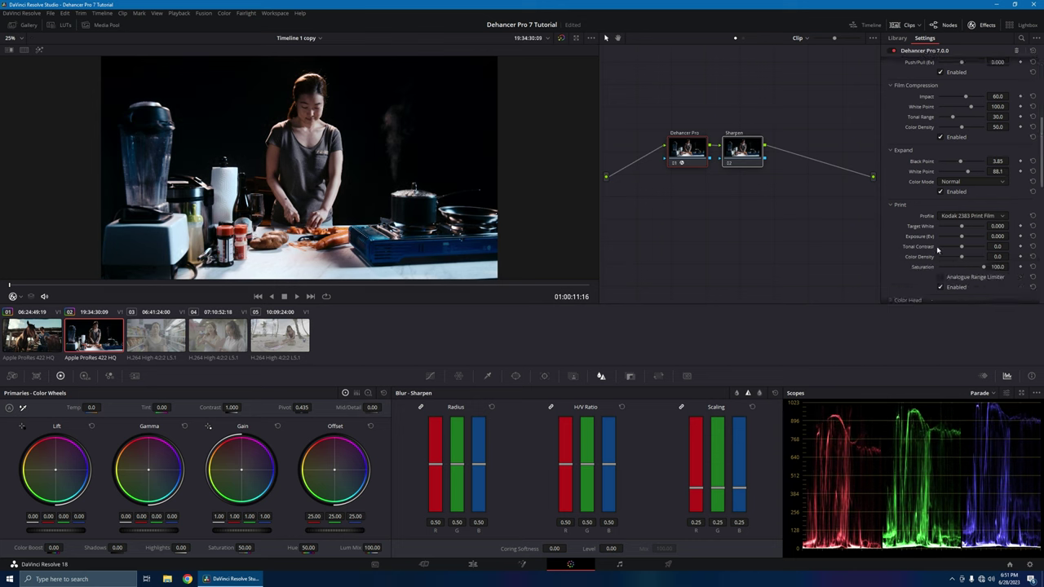
pyautogui.scroll(-1, 937, 251)
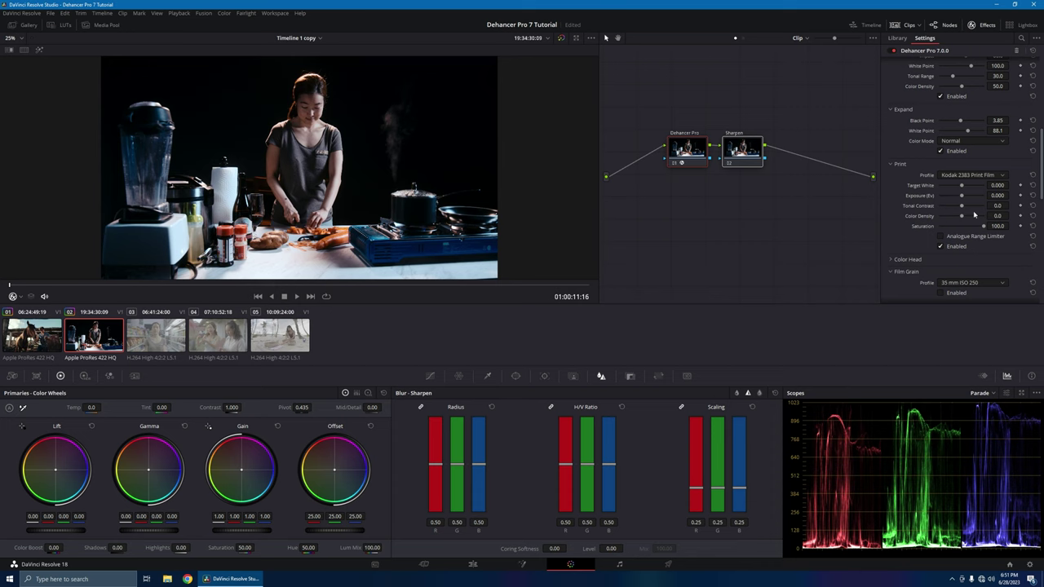
pyautogui.moveTo(996, 206); pyautogui.dragTo(975, 202)
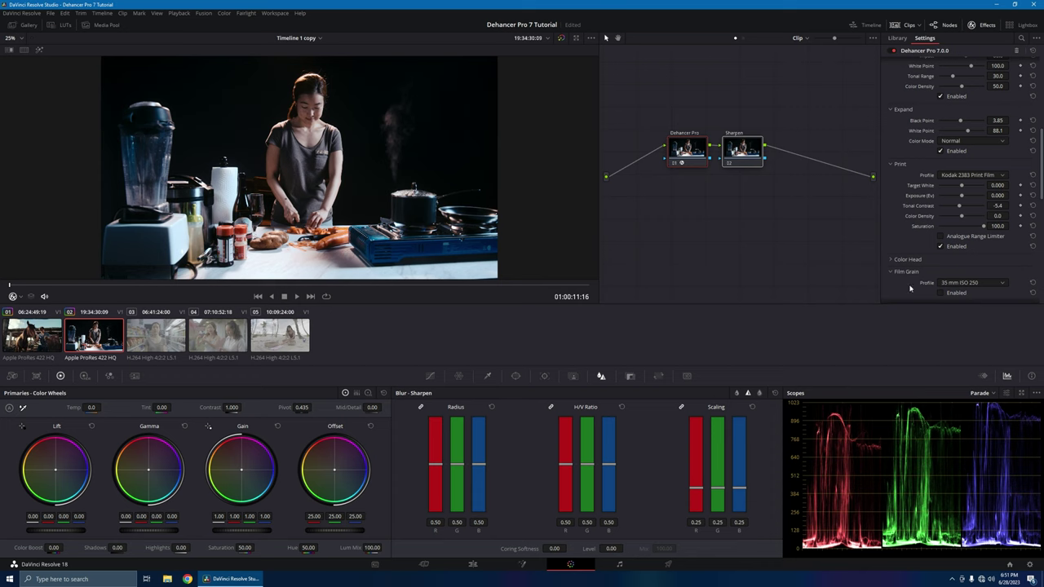
# - Enable 65 mm ISO 500 film grain and play the clip to review it
pyautogui.scroll(-2, 955, 291)
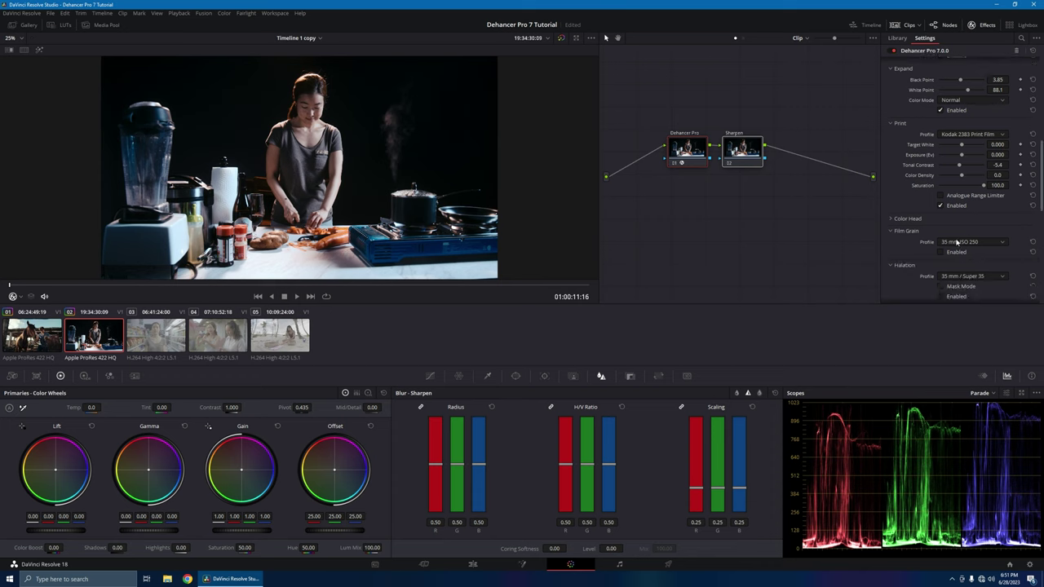
pyautogui.click(999, 244)
pyautogui.scroll(-1, 967, 294)
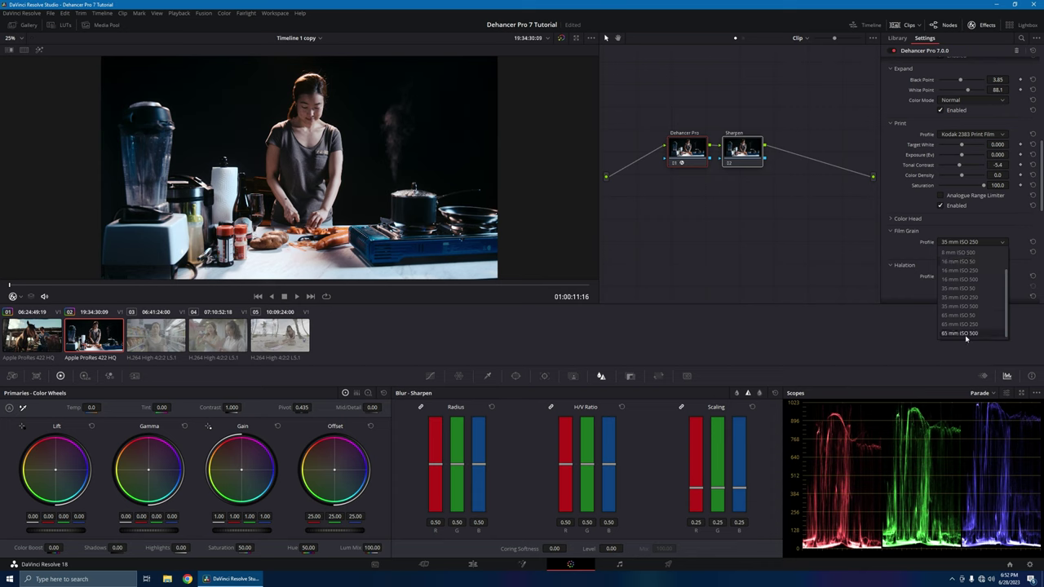
pyautogui.click(967, 334)
pyautogui.click(940, 252)
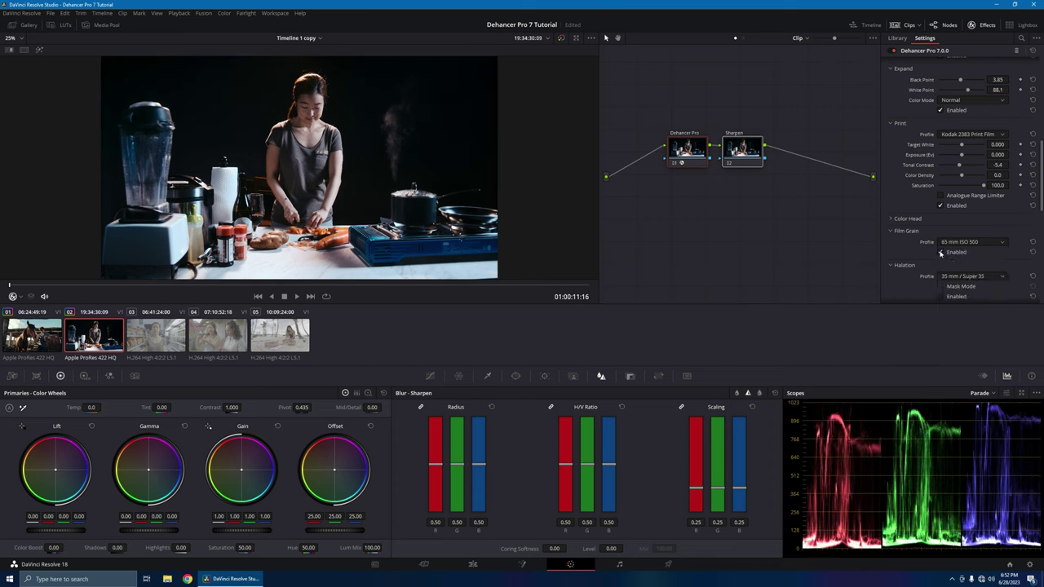
pyautogui.moveTo(61, 290); pyautogui.dragTo(142, 285)
pyautogui.press('space')
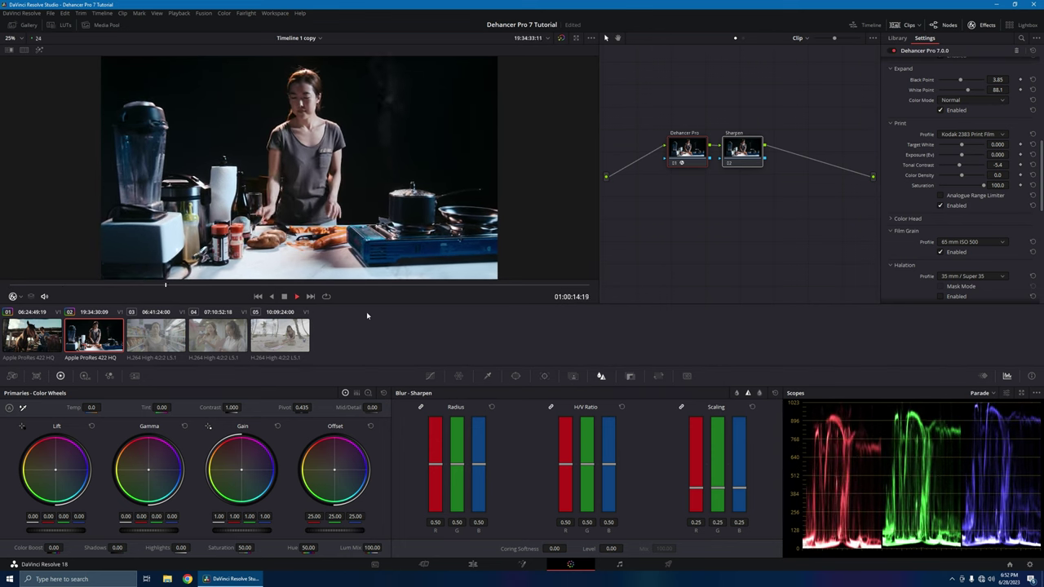
# - Bypass and restore the grade to compare, then show the OpenFX Library
pyautogui.click(560, 38)
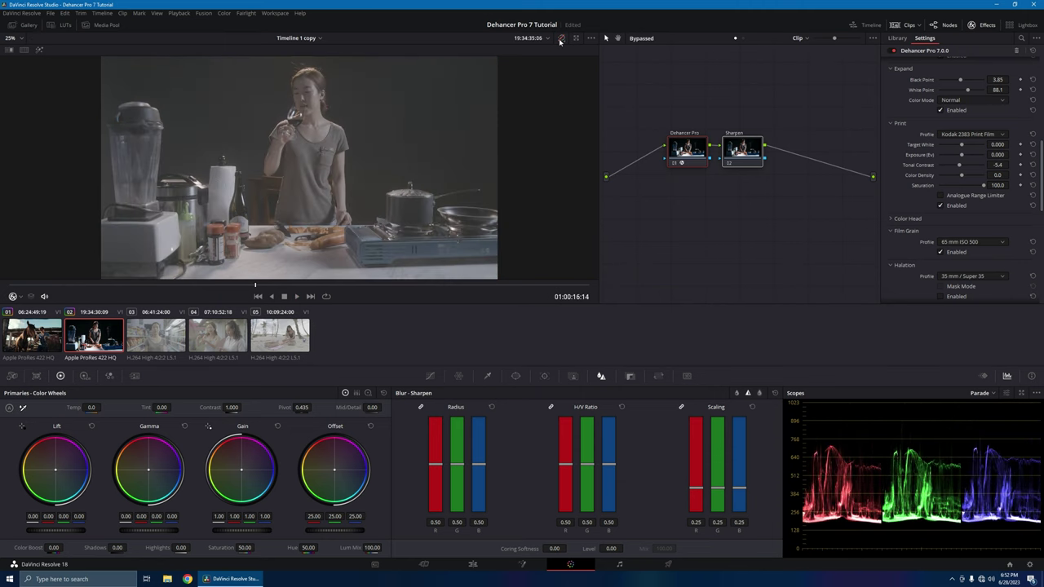
pyautogui.click(560, 38)
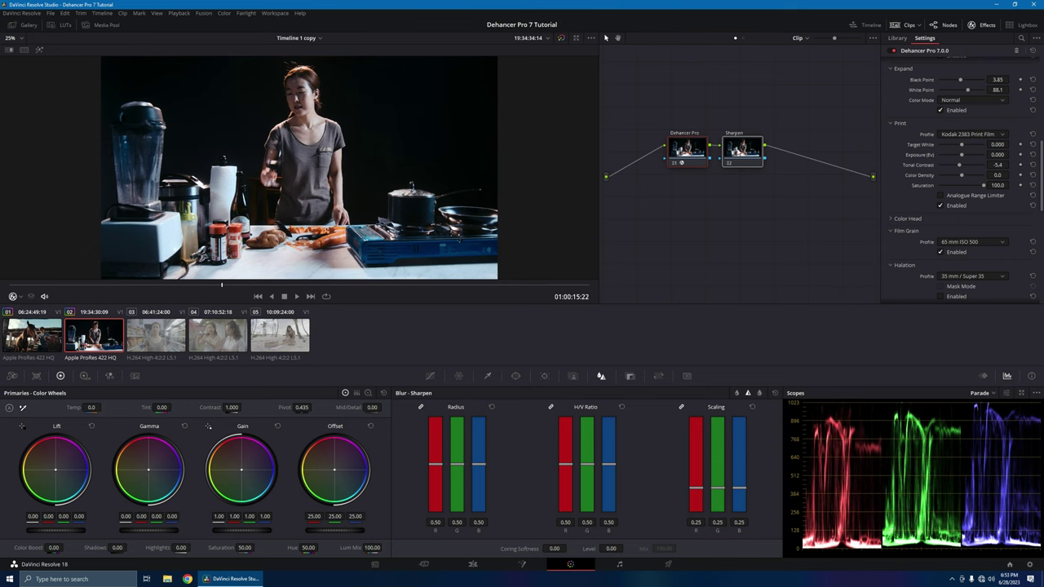
pyautogui.click(897, 38)
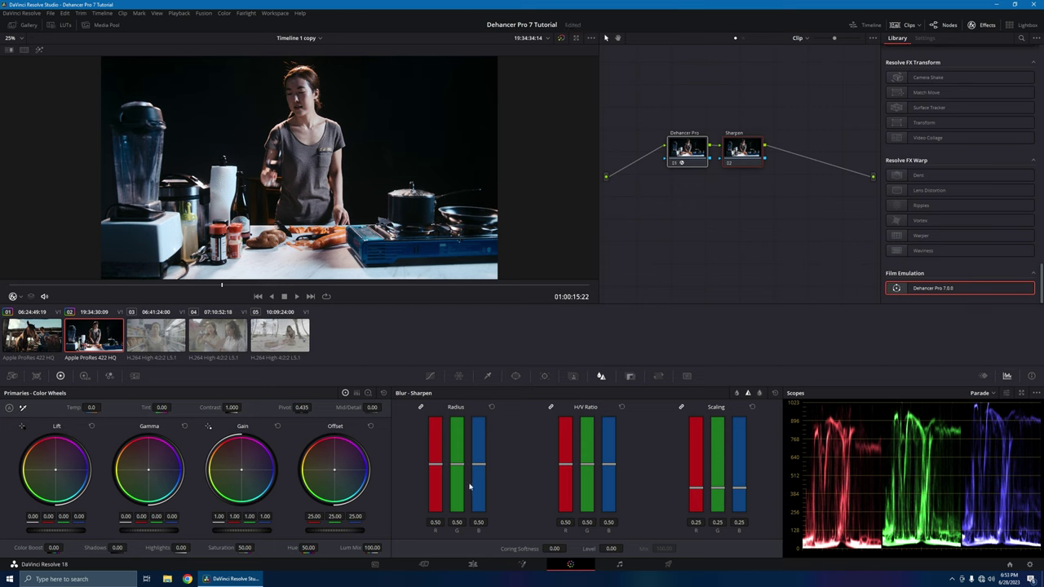
# - Reduce the Sharpen blur radius to 0.47, compare it toggled off and on, then select clip 03
pyautogui.moveTo(476, 465); pyautogui.dragTo(474, 469)
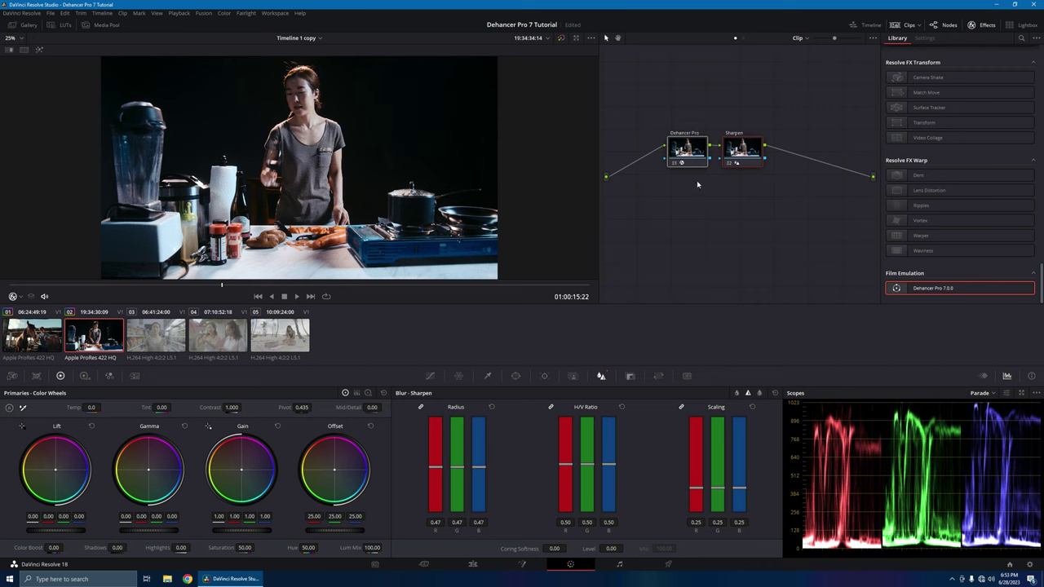
pyautogui.click(728, 163)
pyautogui.click(728, 164)
pyautogui.click(728, 163)
pyautogui.click(728, 164)
pyautogui.click(334, 282)
pyautogui.moveTo(334, 283); pyautogui.dragTo(178, 286)
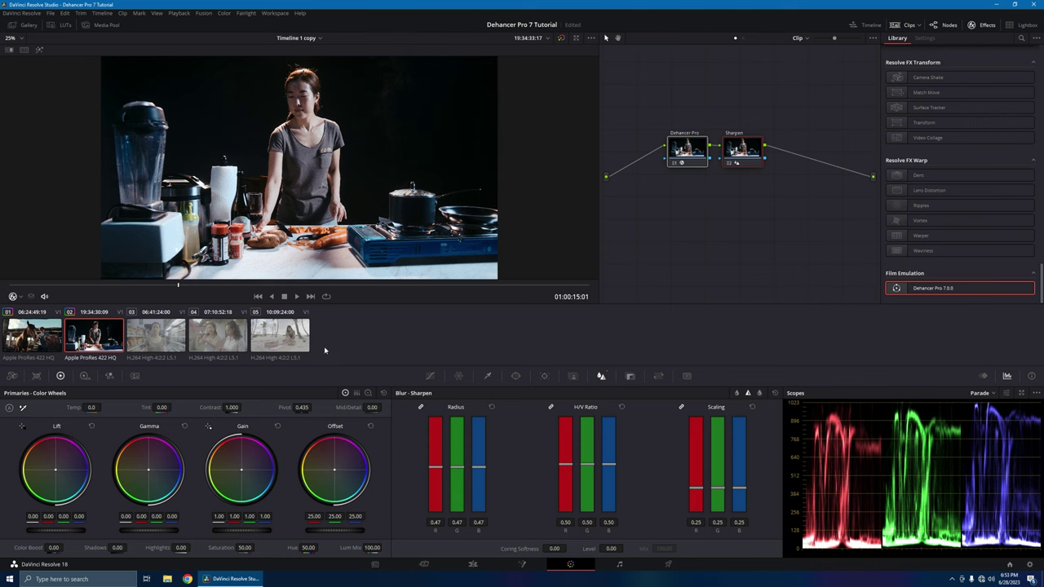
pyautogui.click(159, 352)
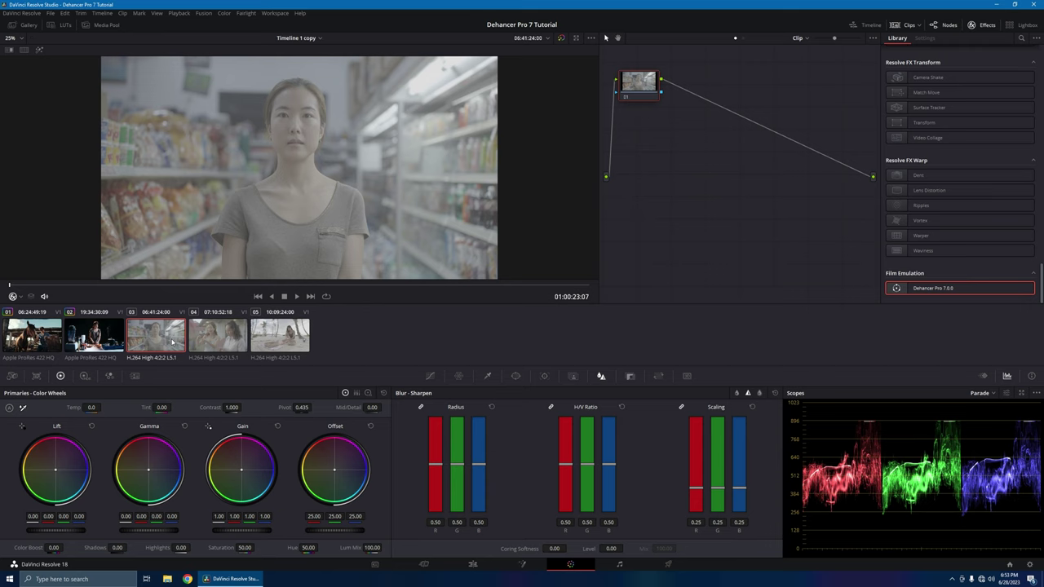
# - Add a serial node to clip 03 and apply Dehancer Pro to node 01
pyautogui.moveTo(641, 83); pyautogui.dragTo(670, 153)
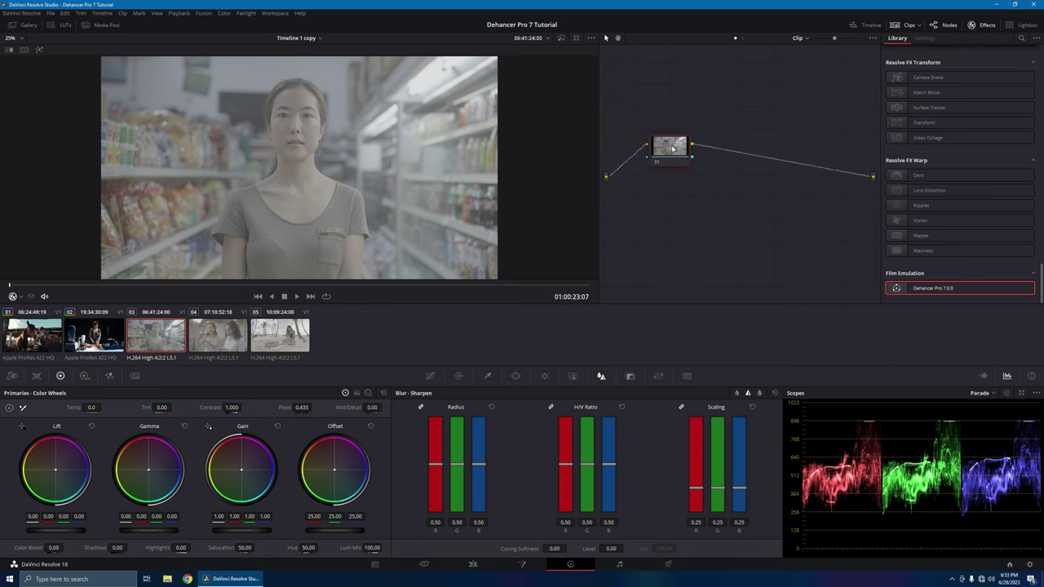
pyautogui.hotkey('alt', 's')
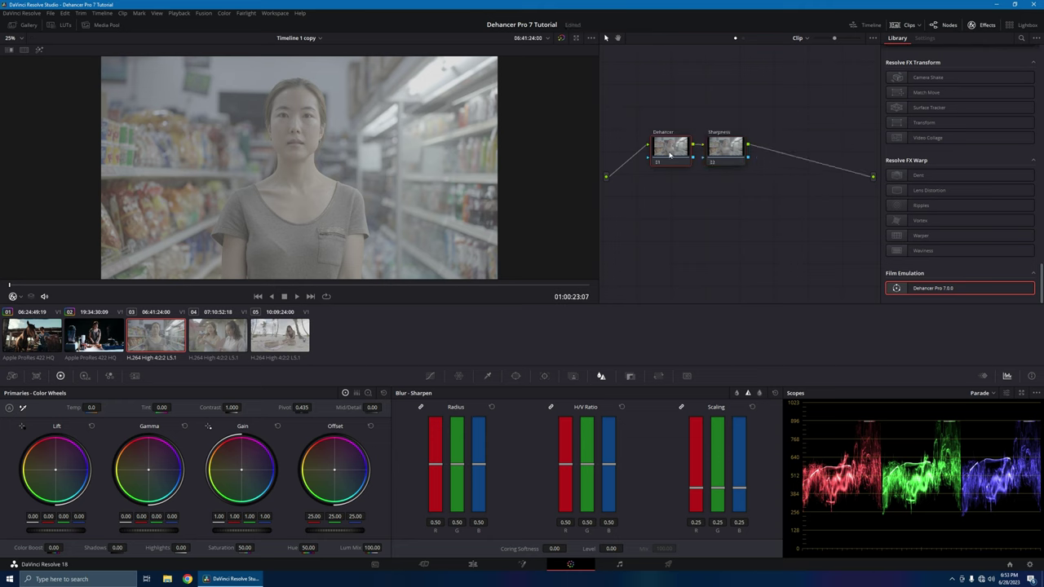
pyautogui.moveTo(936, 290); pyautogui.dragTo(676, 160)
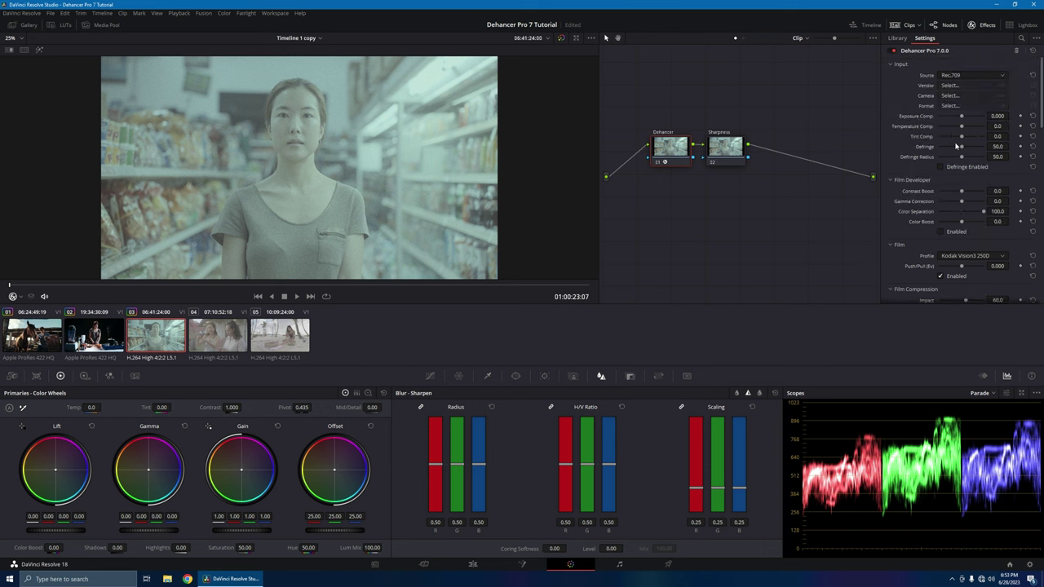
# - Set the Dehancer input camera to Sony Alpha 7 IV, S-Log3 ISO 800
pyautogui.click(966, 79)
pyautogui.click(969, 150)
pyautogui.click(965, 92)
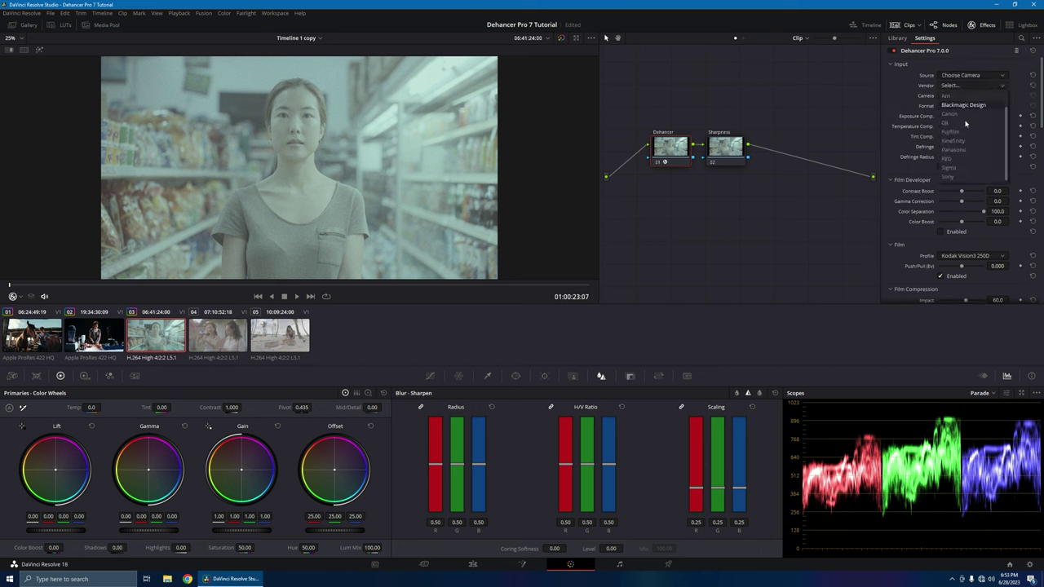
pyautogui.click(944, 110)
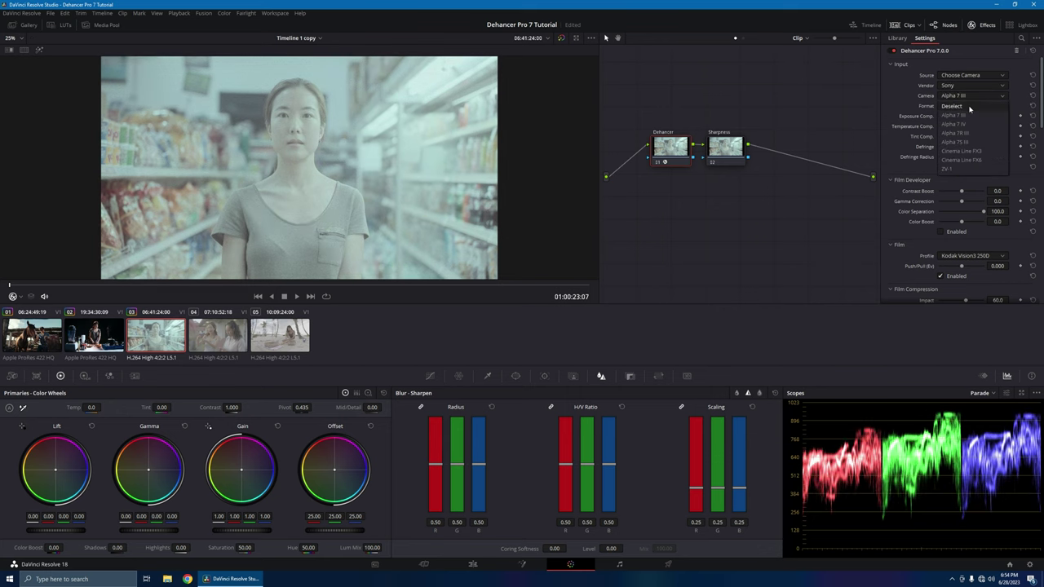
pyautogui.click(971, 119)
pyautogui.click(976, 107)
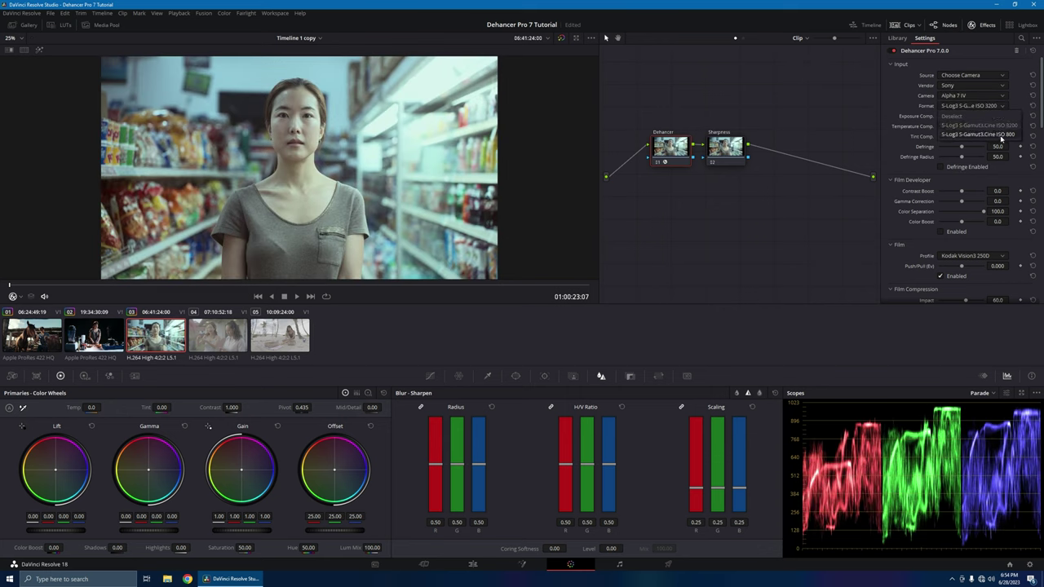
pyautogui.click(1002, 135)
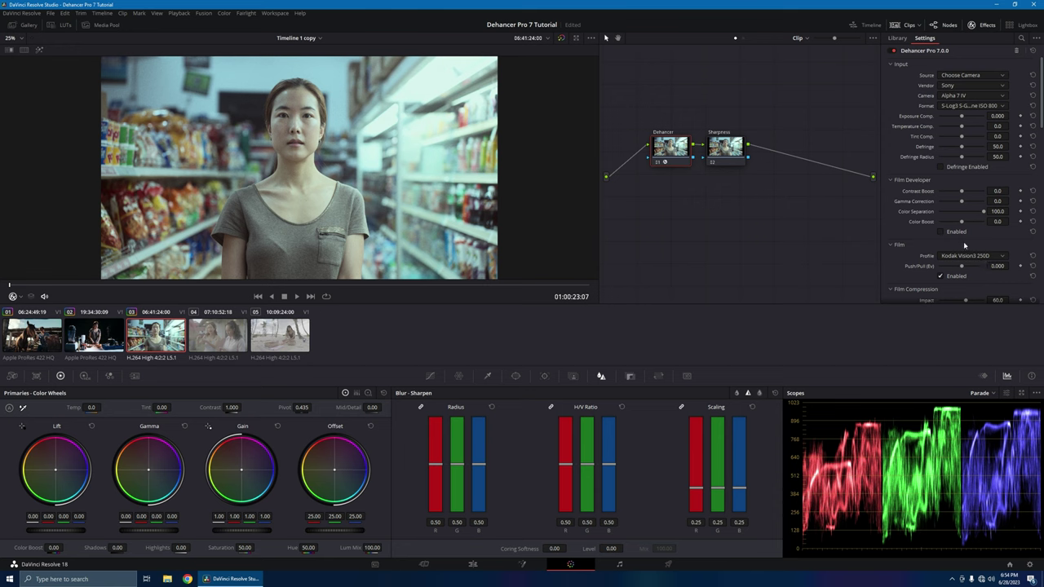
# - Set the film stock to Kodak Ultramax 400 and turn film grain off
pyautogui.scroll(-1, 959, 243)
pyautogui.click(979, 214)
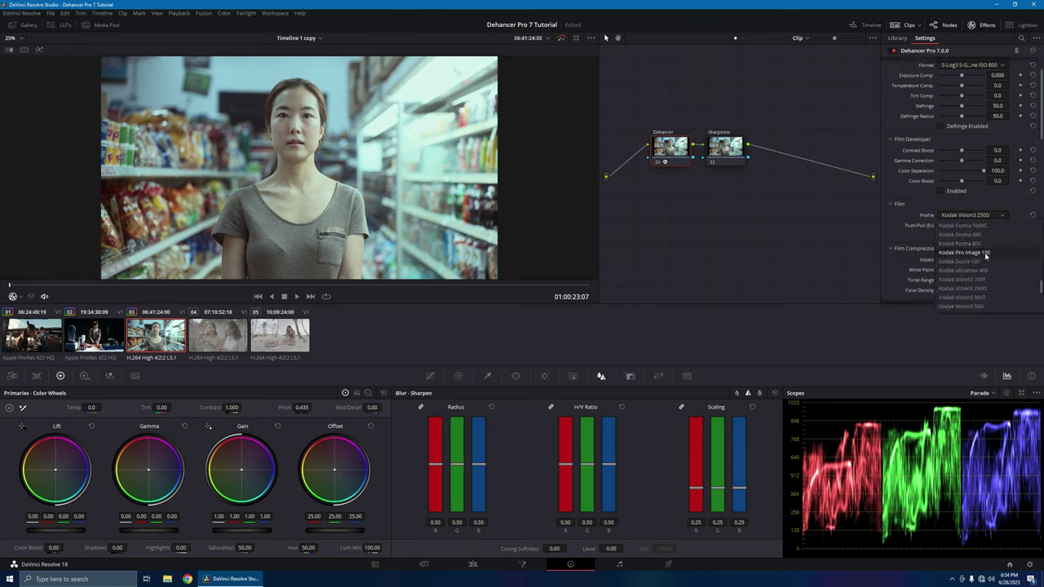
pyautogui.click(986, 271)
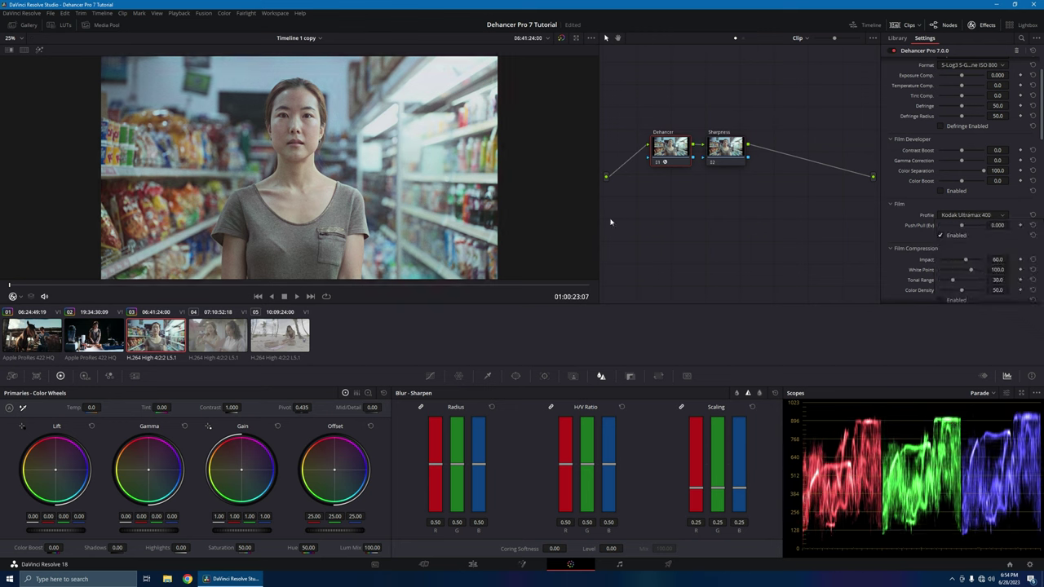
pyautogui.scroll(-3, 962, 234)
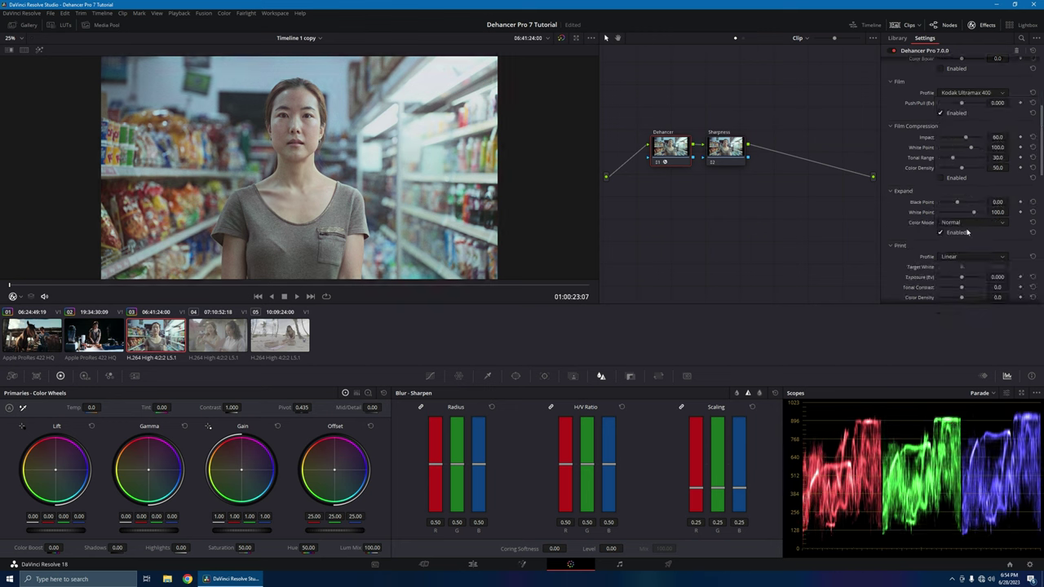
pyautogui.scroll(-3, 964, 241)
pyautogui.click(940, 253)
# - Set the print to Kodak 2383 Print Film, rearrange the nodes, and reselect the Dehancer node
pyautogui.scroll(1, 977, 251)
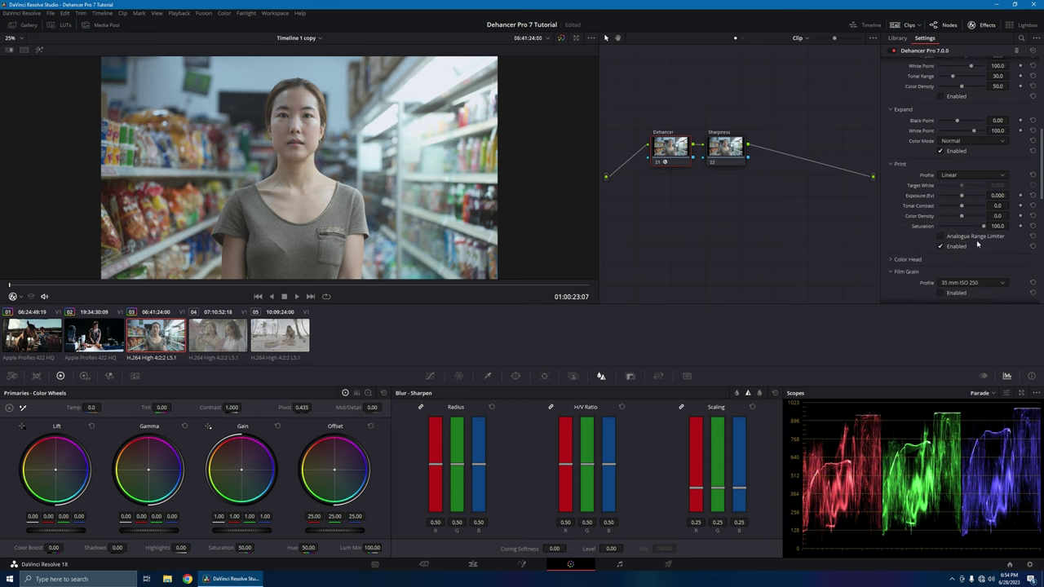
pyautogui.click(964, 176)
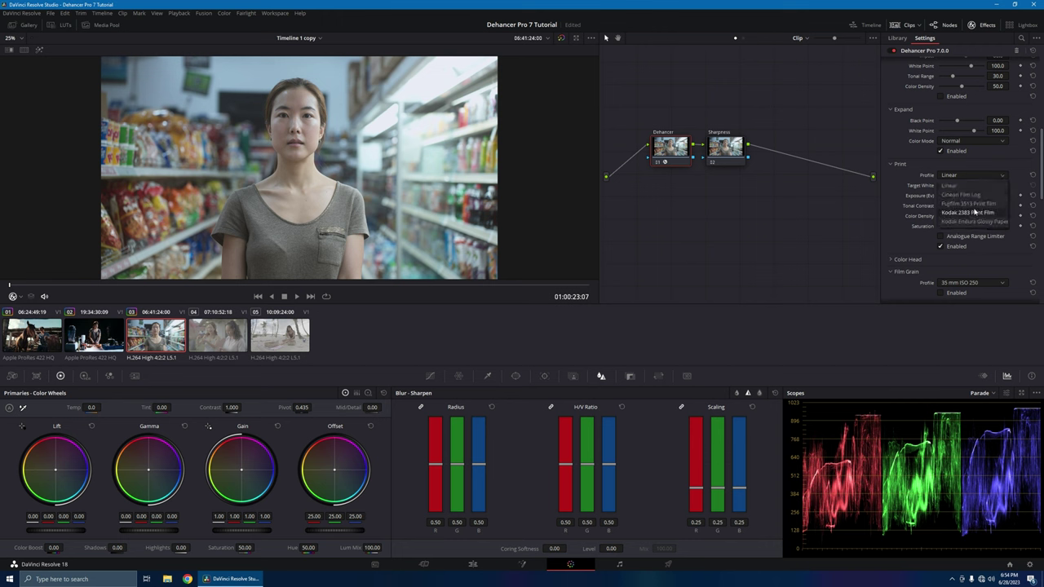
pyautogui.click(973, 212)
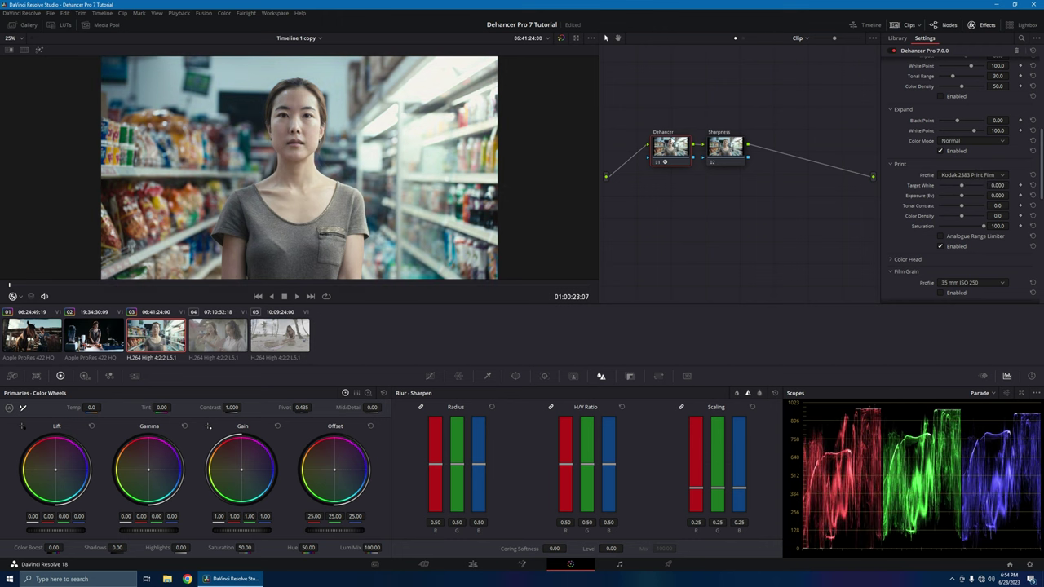
pyautogui.moveTo(731, 151); pyautogui.dragTo(744, 152)
pyautogui.moveTo(661, 156); pyautogui.dragTo(737, 155)
pyautogui.click(732, 155)
pyautogui.click(692, 160)
pyautogui.scroll(10, 918, 232)
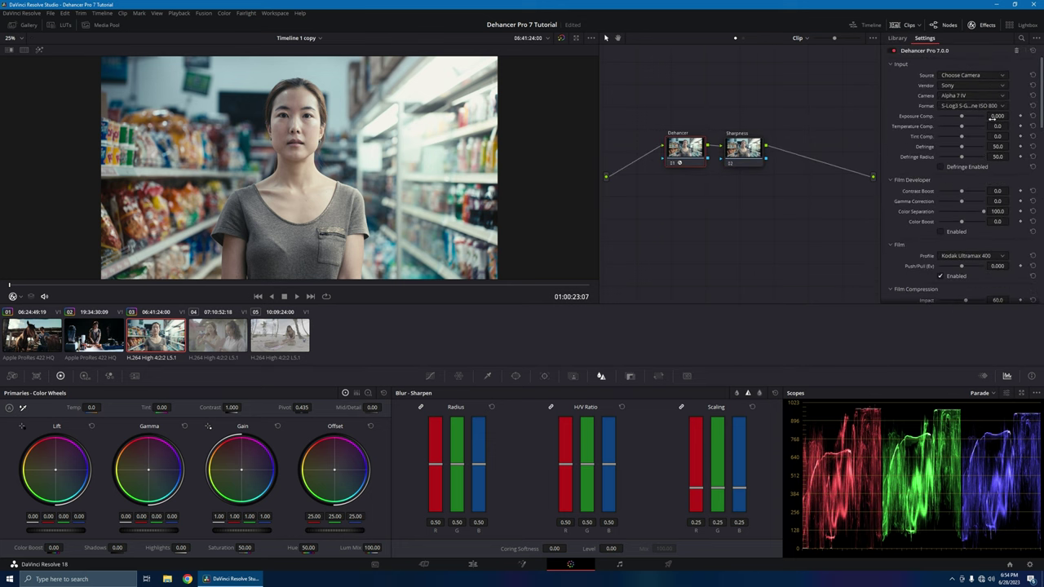
# - Fine-tune exposure and temperature compensation, set Color Boost 30, and enable Film Developer
pyautogui.moveTo(998, 115); pyautogui.dragTo(1012, 117)
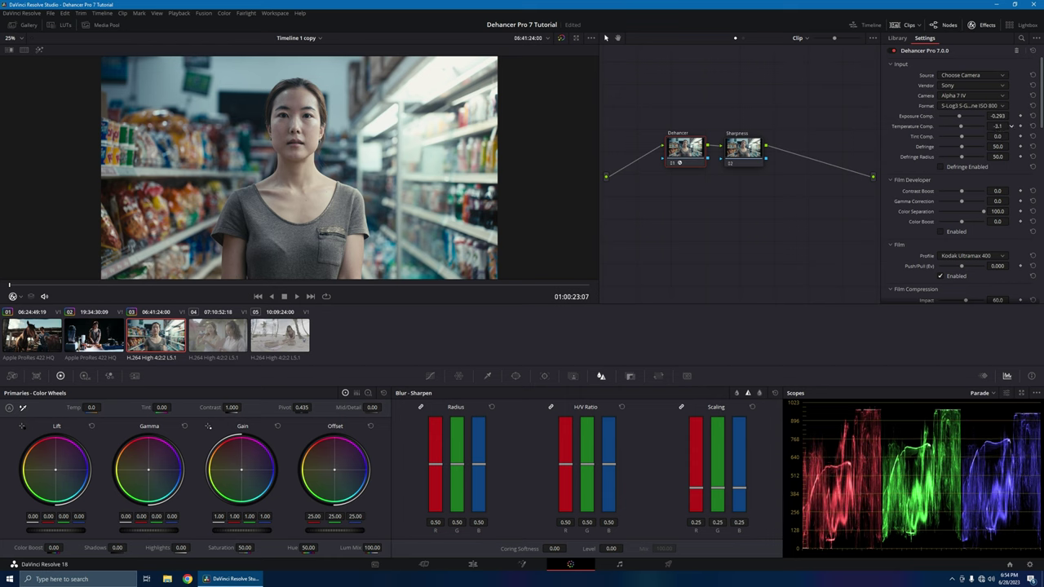
pyautogui.moveTo(1010, 126); pyautogui.dragTo(1010, 126)
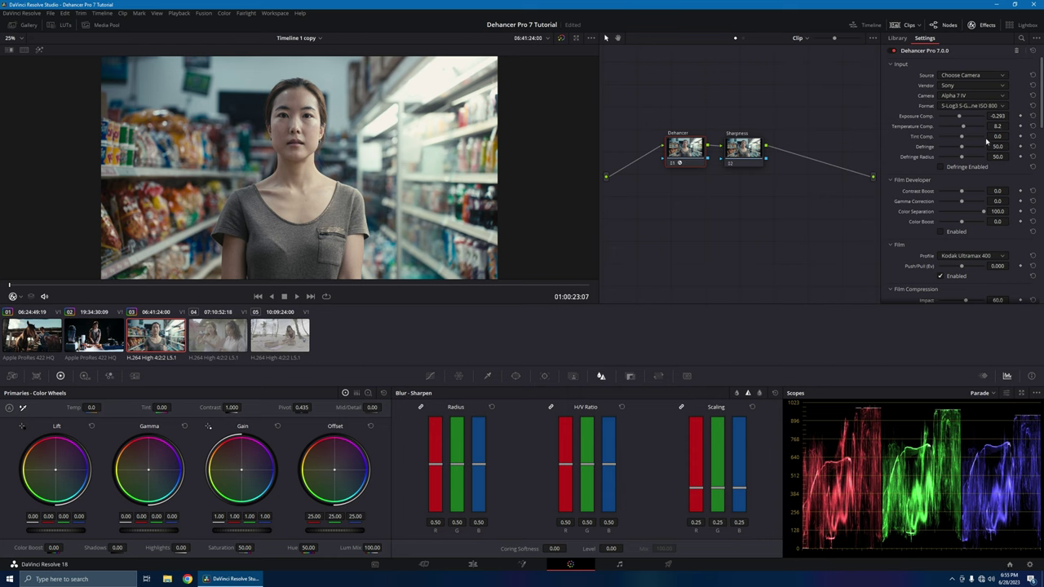
pyautogui.scroll(-2, 980, 141)
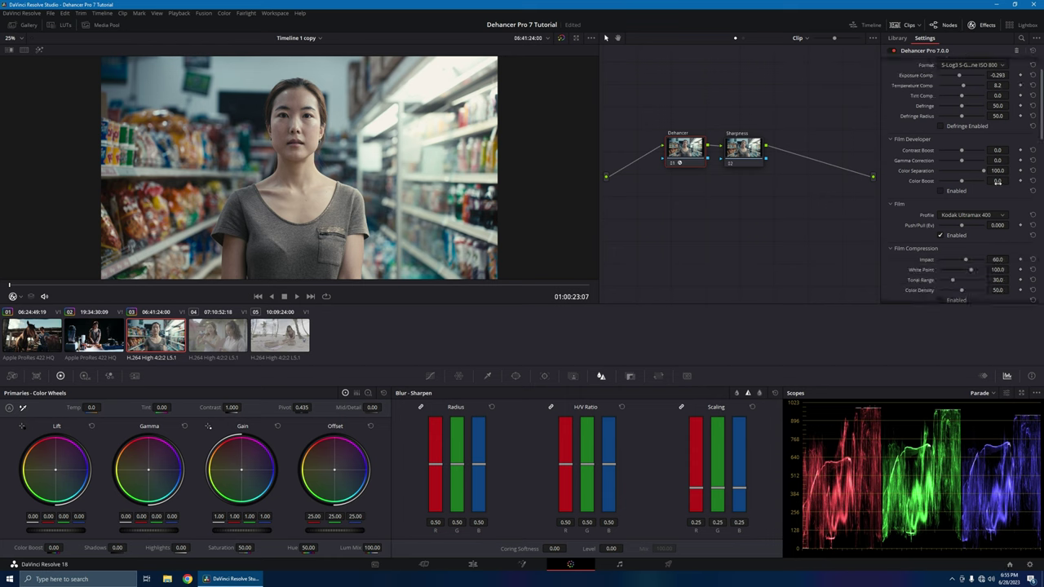
pyautogui.moveTo(997, 182); pyautogui.dragTo(997, 183)
pyautogui.click(942, 191)
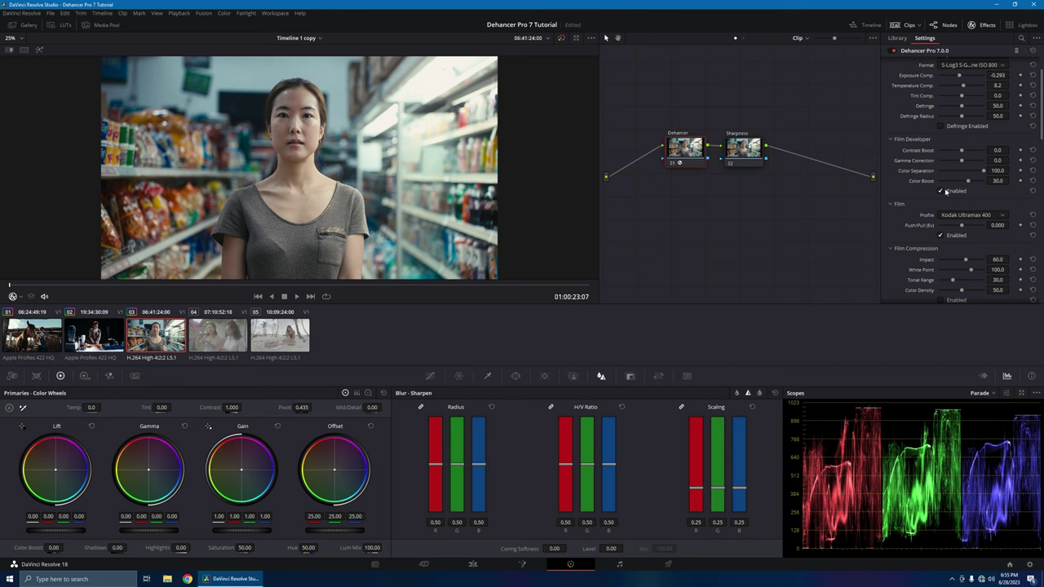
# - Compare Film Compression off and on, then set Expand black point 1.07 and white point 103.1
pyautogui.scroll(-2, 983, 163)
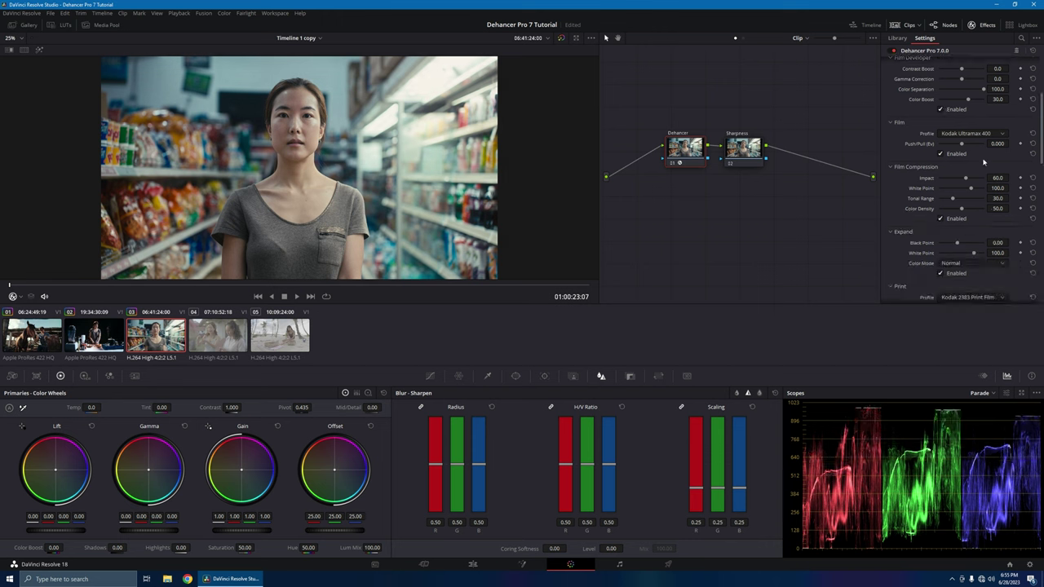
pyautogui.click(941, 219)
pyautogui.click(942, 217)
pyautogui.scroll(-1, 952, 209)
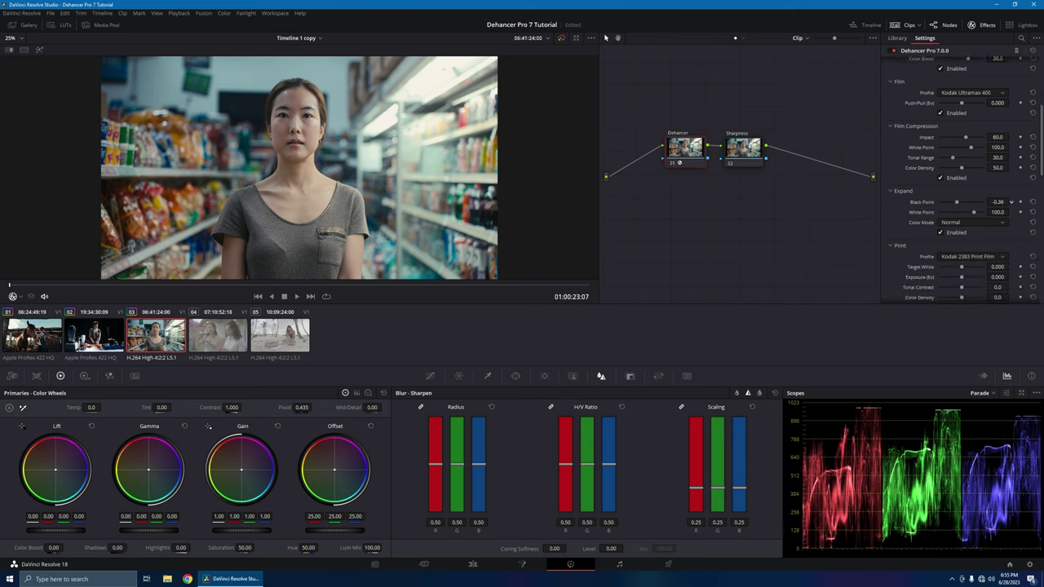
pyautogui.moveTo(1011, 202); pyautogui.dragTo(1021, 202)
pyautogui.moveTo(1003, 212); pyautogui.dragTo(1011, 212)
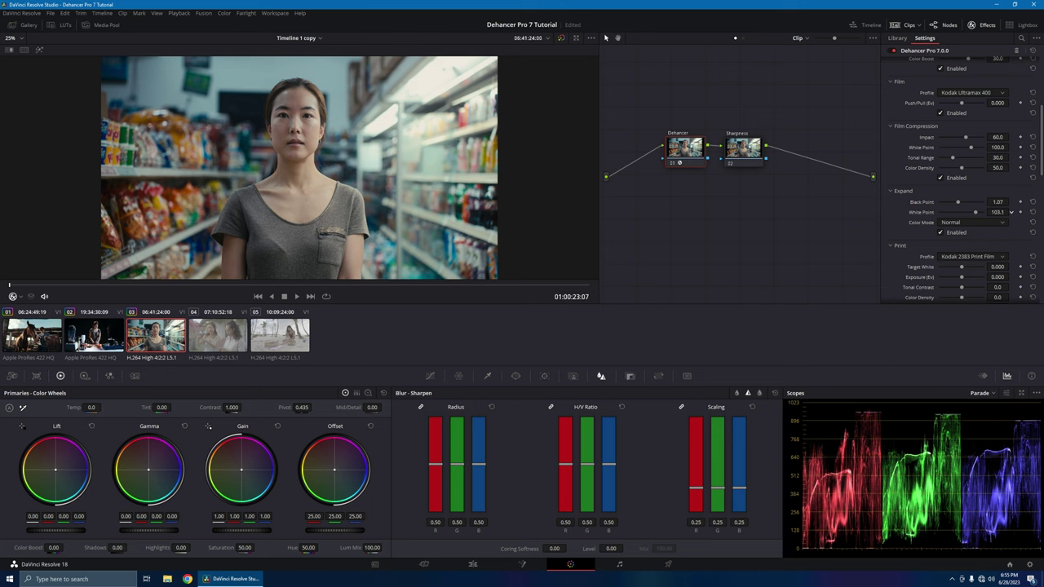
pyautogui.scroll(-2, 987, 216)
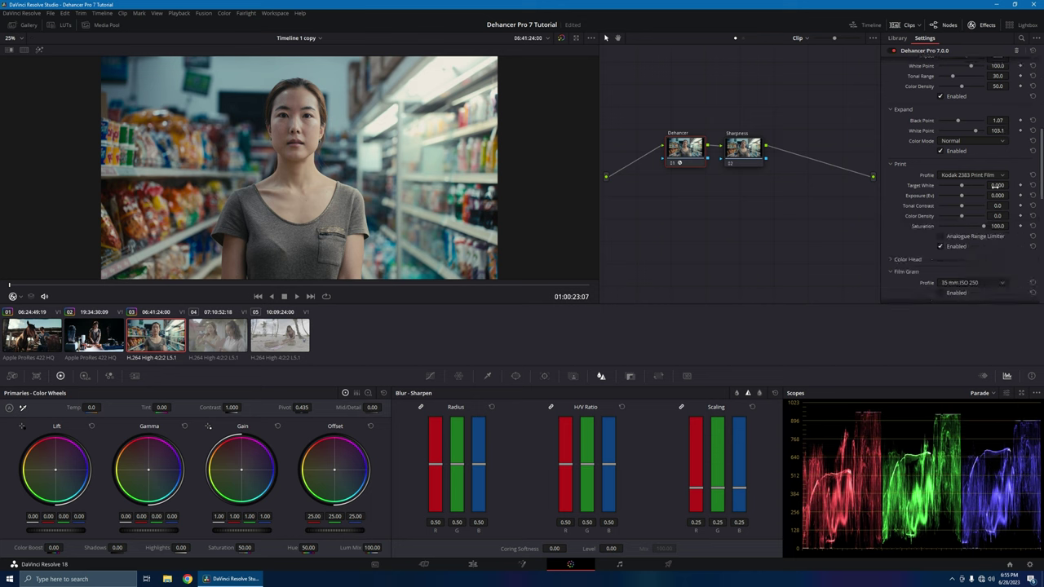
# - Set the print Target White to 0.106 and Tonal Contrast to 0.9
pyautogui.moveTo(995, 185); pyautogui.dragTo(1012, 186)
pyautogui.moveTo(996, 205); pyautogui.dragTo(1011, 205)
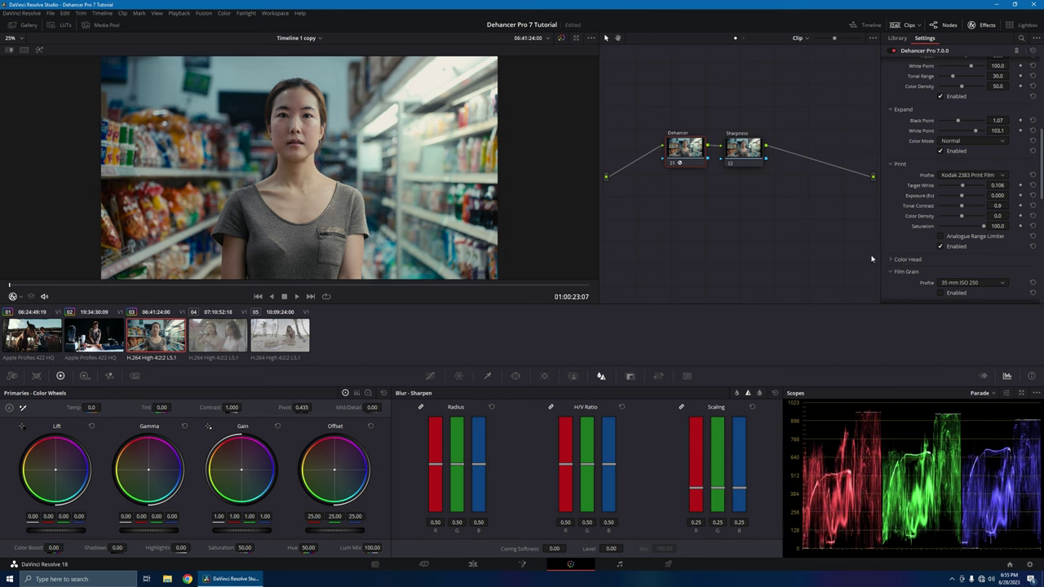
pyautogui.scroll(-2, 948, 249)
# - Enable 65 mm ISO 500 film grain and bring the effects library back up
pyautogui.click(959, 241)
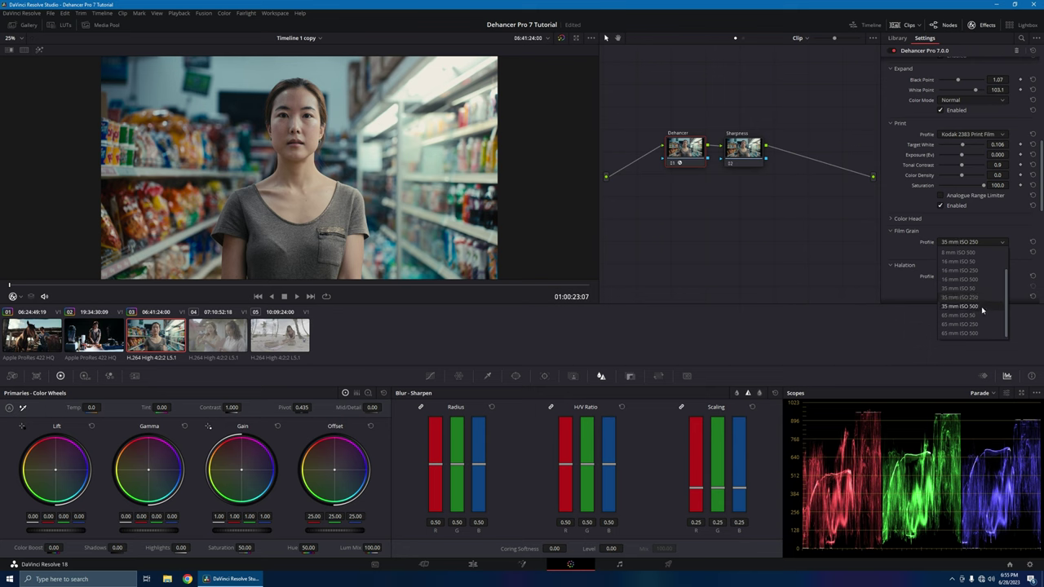
pyautogui.click(966, 331)
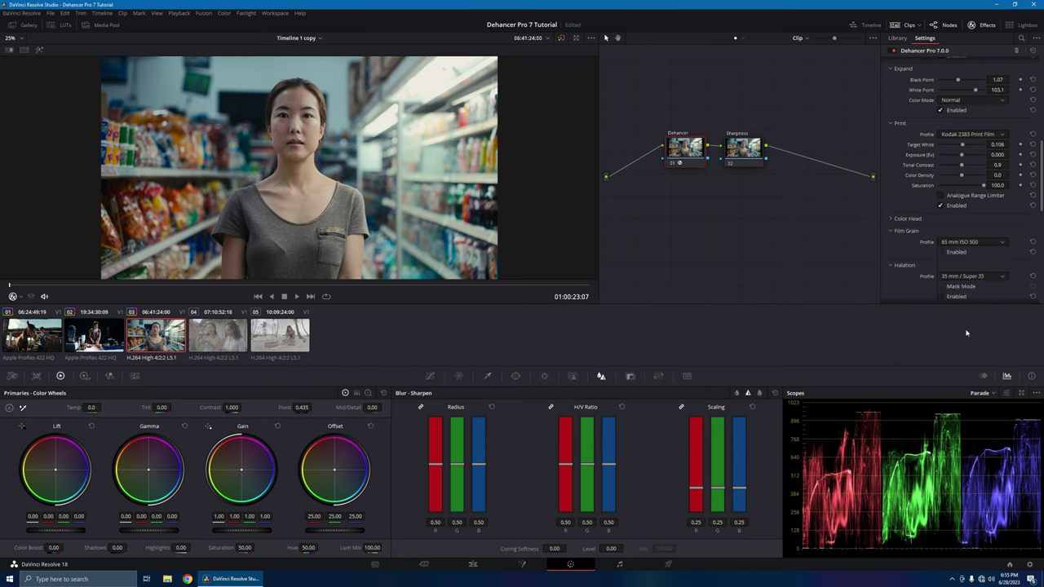
pyautogui.click(941, 252)
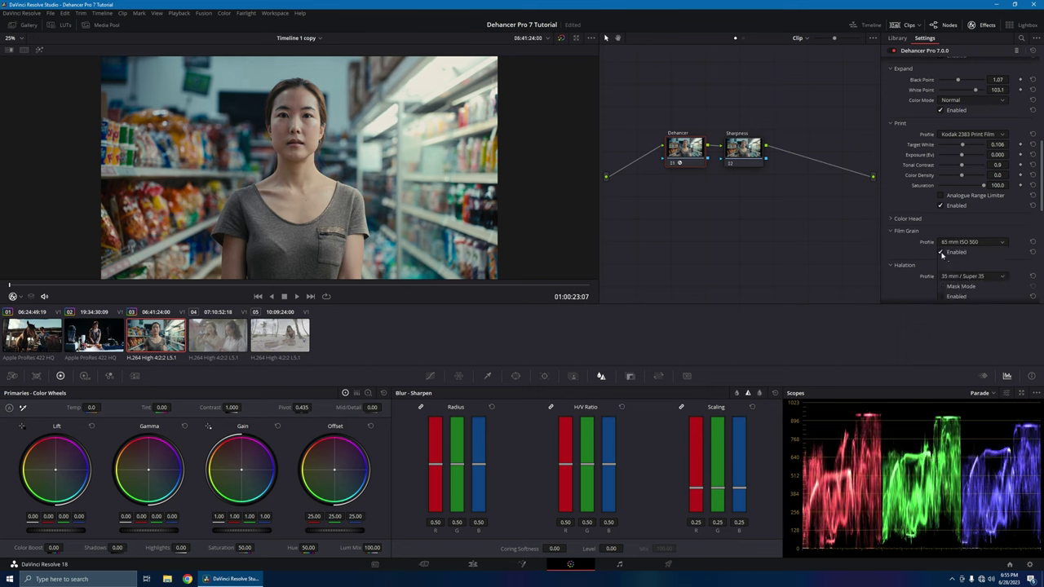
pyautogui.click(751, 151)
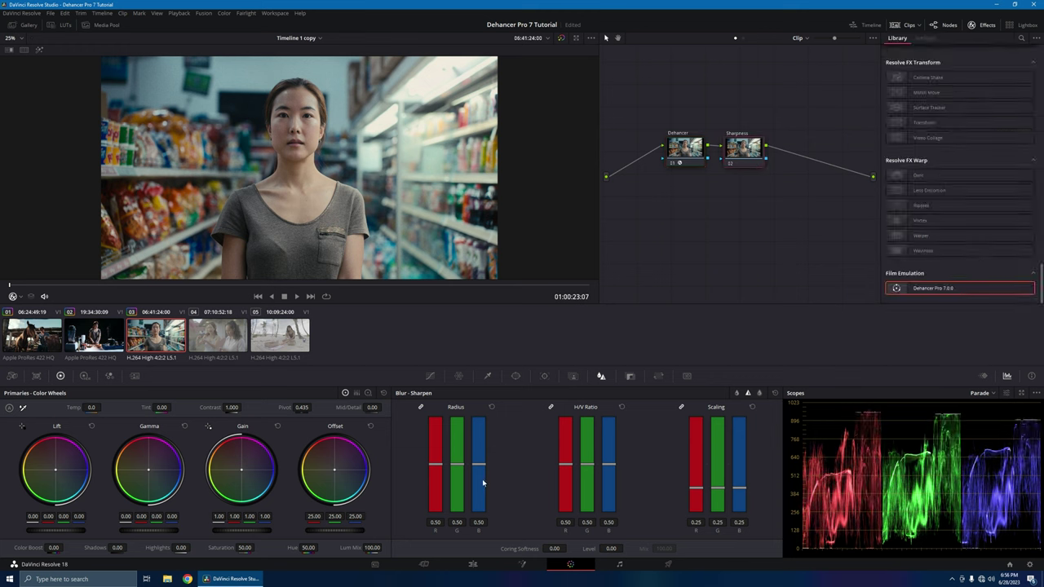
# - Nudge the sharpening radius down and toggle the Sharpness node off and on to compare
pyautogui.moveTo(481, 464); pyautogui.dragTo(481, 469)
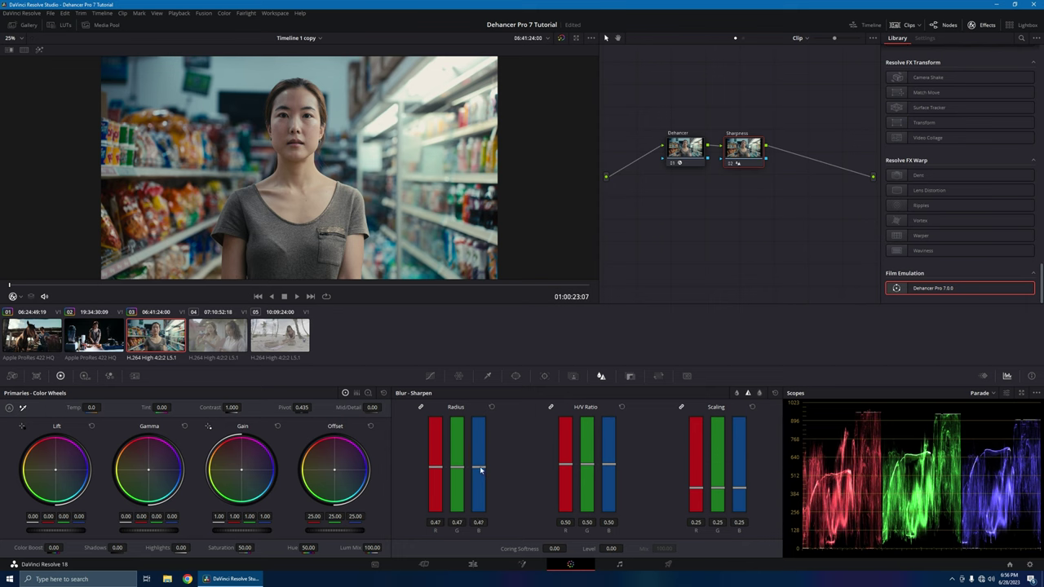
pyautogui.click(731, 164)
pyautogui.click(731, 164)
pyautogui.click(731, 164)
pyautogui.click(731, 164)
pyautogui.click(731, 163)
# - Restore the Sharpness node and enable film grain on the Dehancer node
pyautogui.click(731, 164)
pyautogui.click(687, 149)
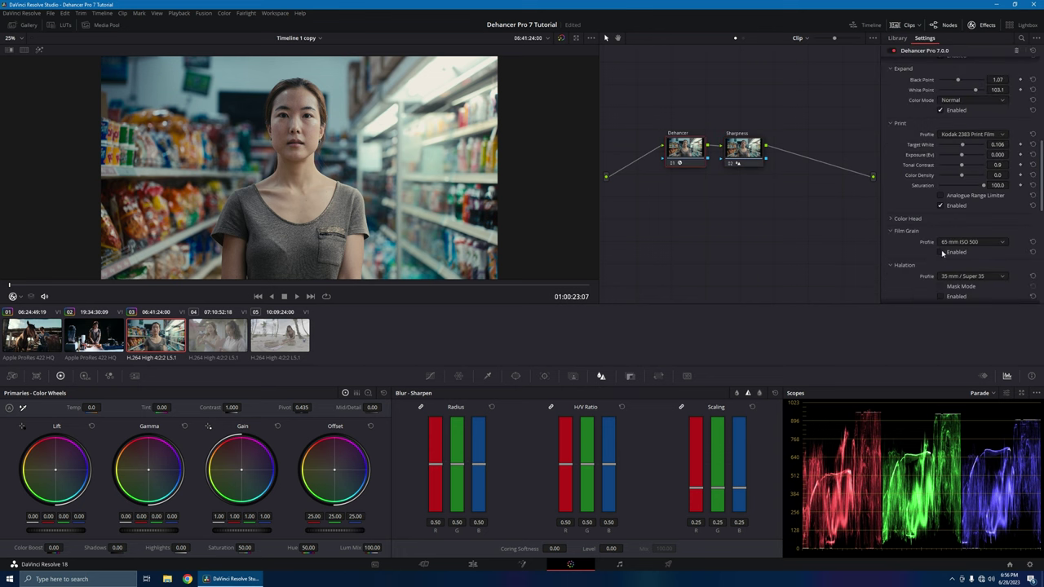
pyautogui.click(941, 252)
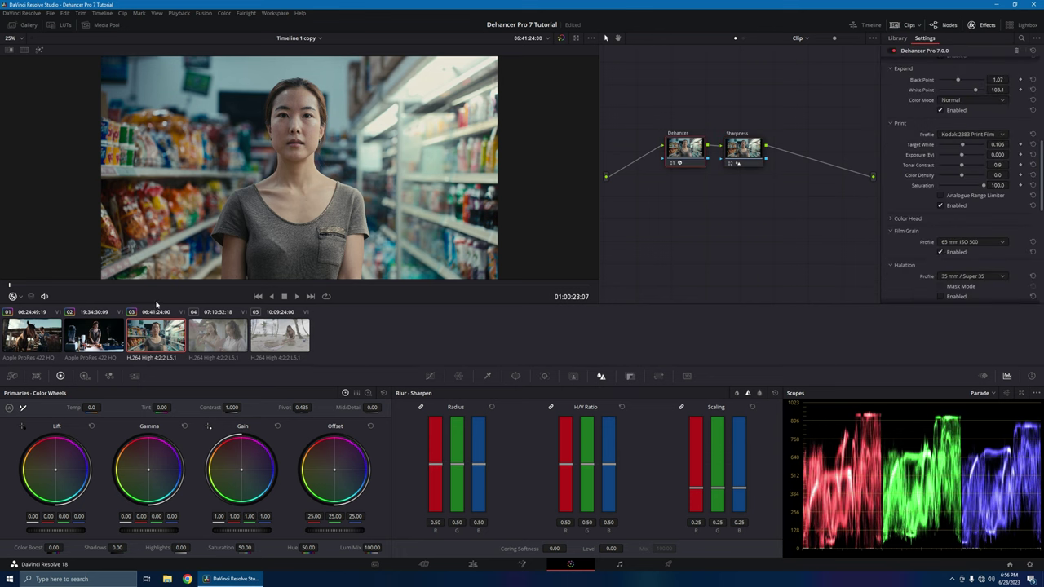
# - Compare clip 03's grade with the bypassed original, then play the clip from an earlier point
pyautogui.moveTo(250, 285); pyautogui.dragTo(333, 286)
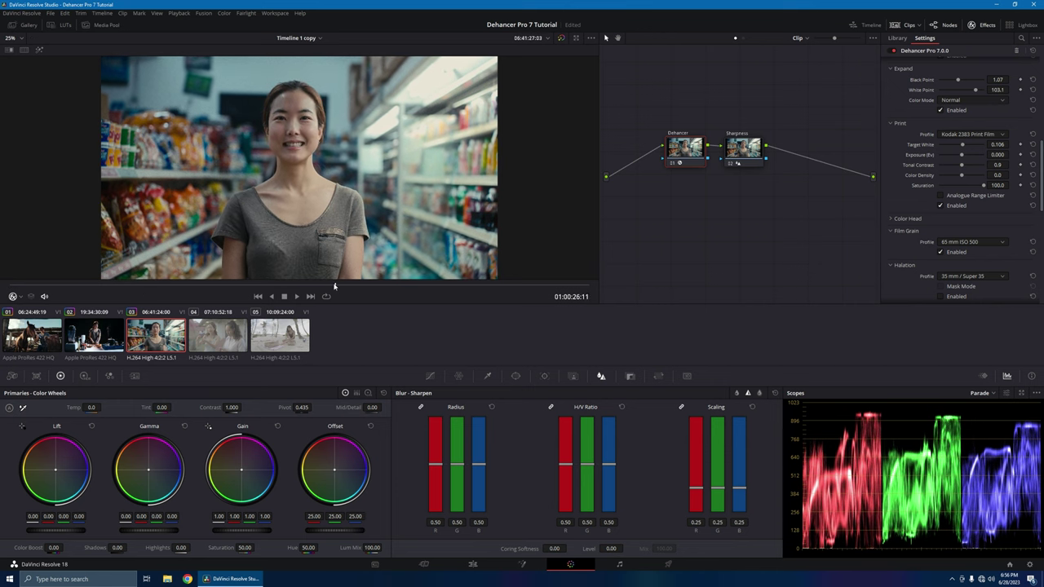
pyautogui.click(561, 39)
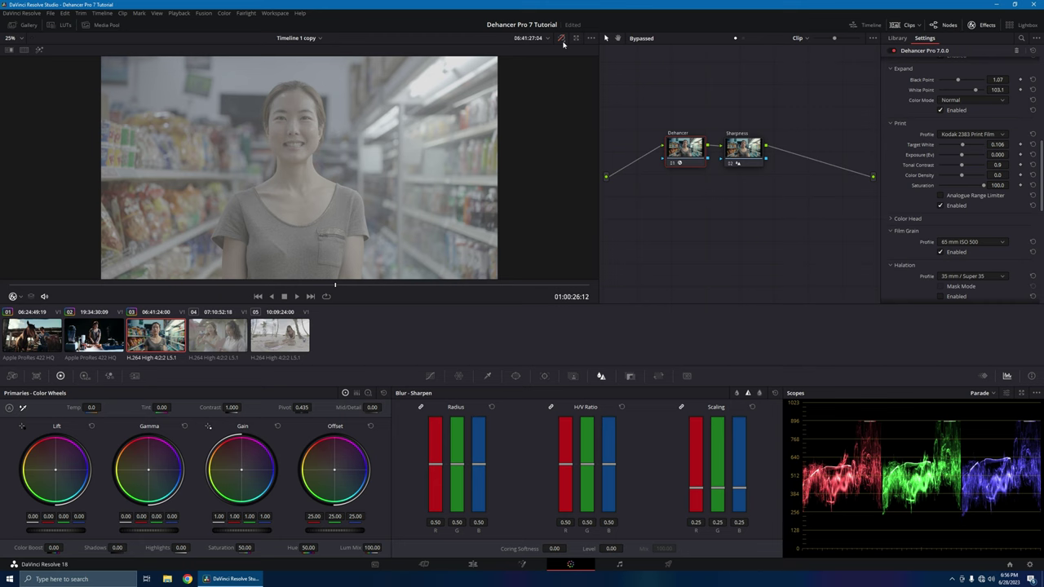
pyautogui.click(561, 39)
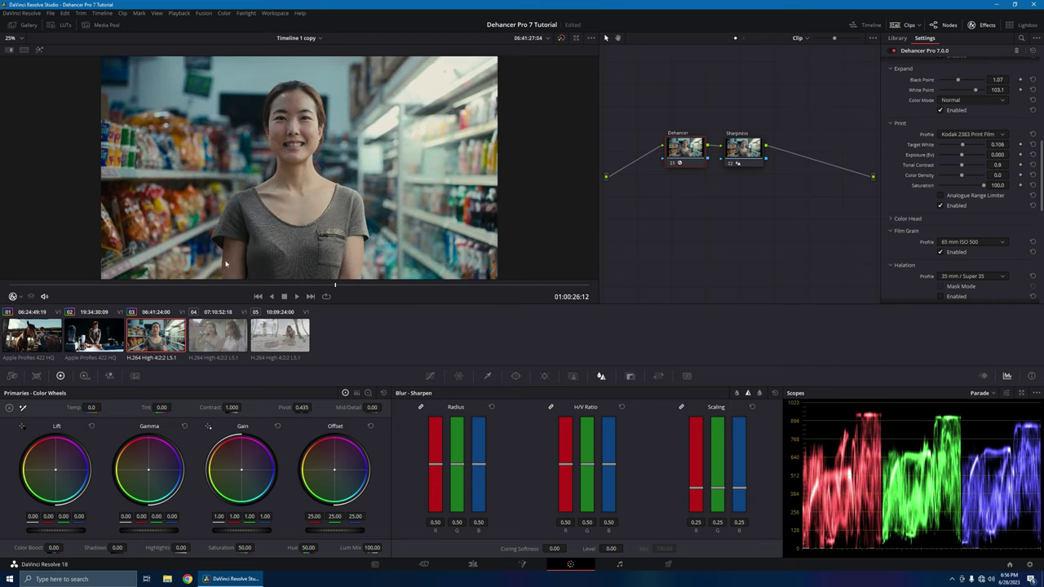
pyautogui.click(127, 285)
pyautogui.press('space')
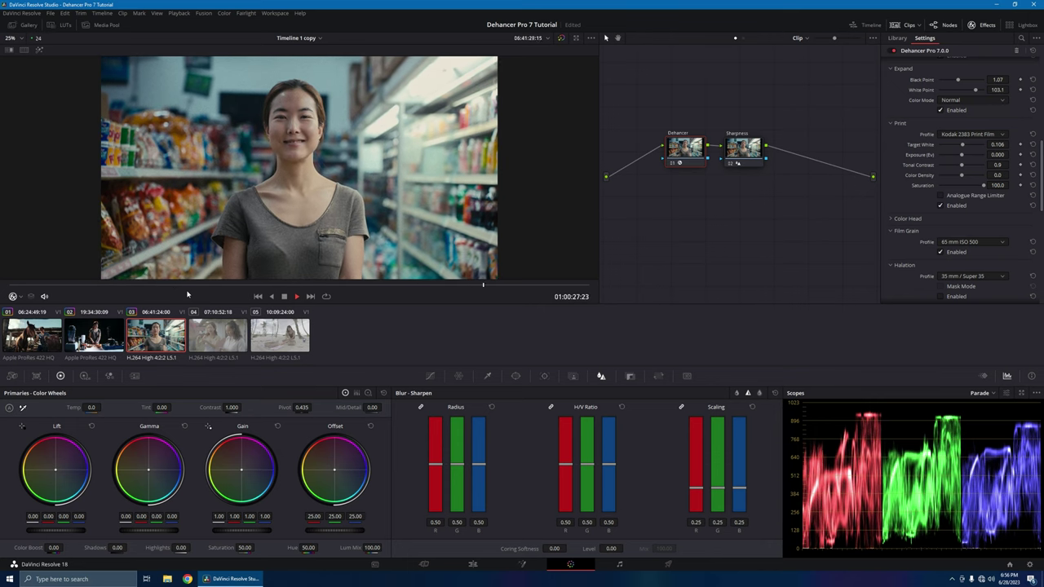
pyautogui.press('space')
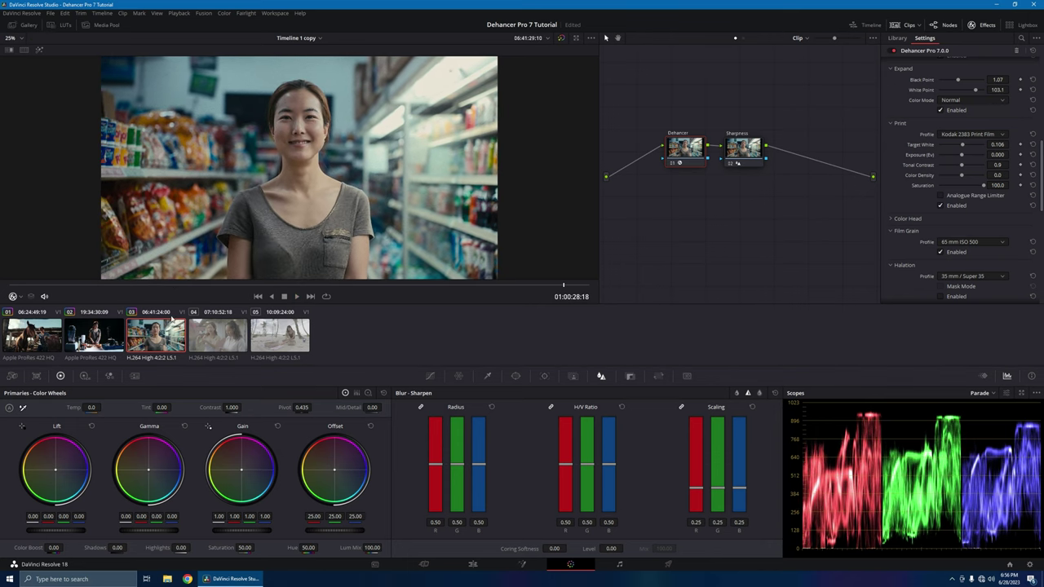
# - On clip 04, add a serial node after node 01 and apply Dehancer Pro 7.0.0 to node 01
pyautogui.click(218, 344)
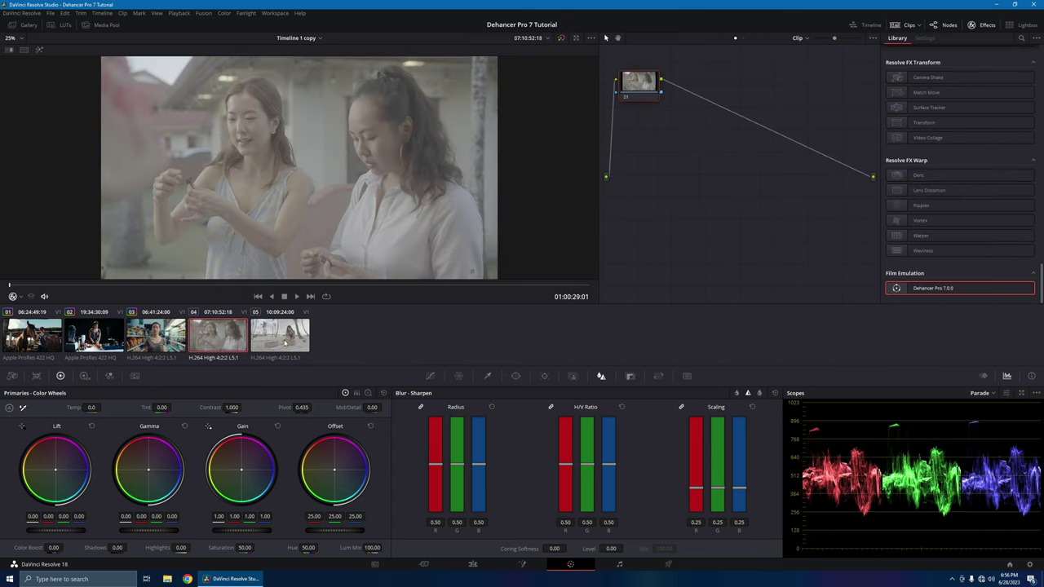
pyautogui.moveTo(635, 90); pyautogui.dragTo(689, 141)
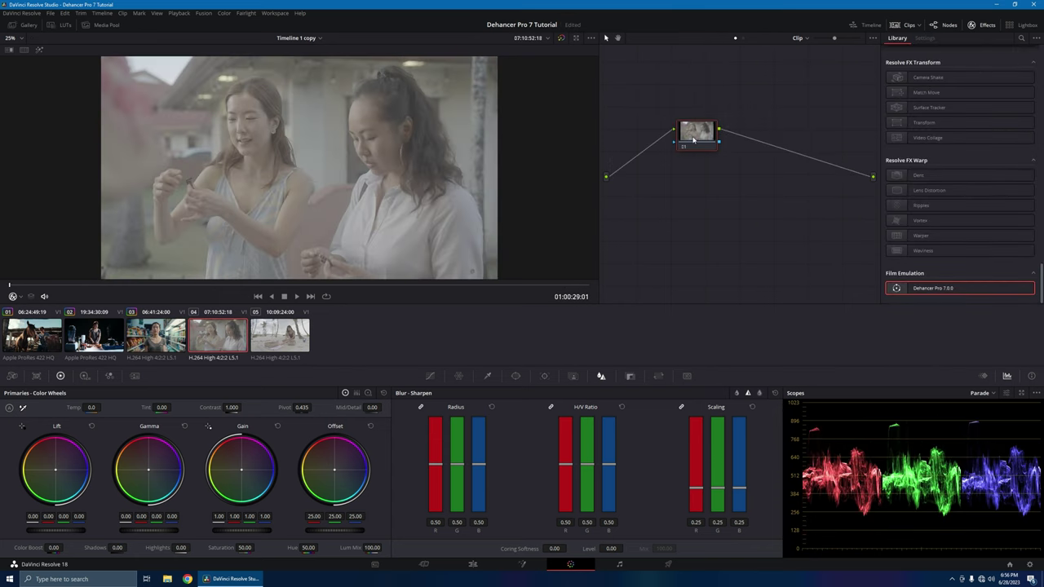
pyautogui.hotkey('alt', 's')
pyautogui.click(698, 139)
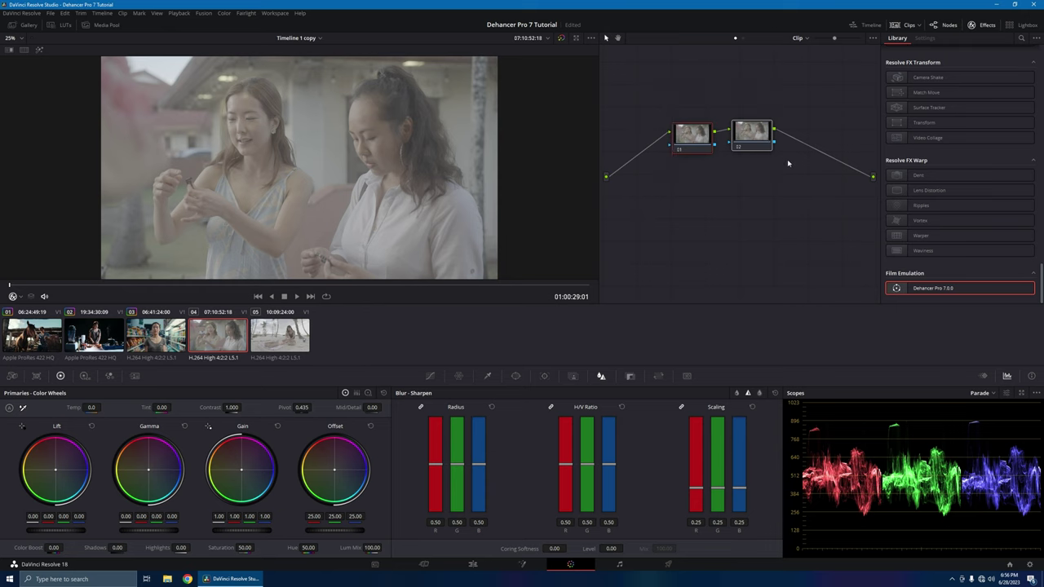
pyautogui.moveTo(687, 143); pyautogui.dragTo(694, 152)
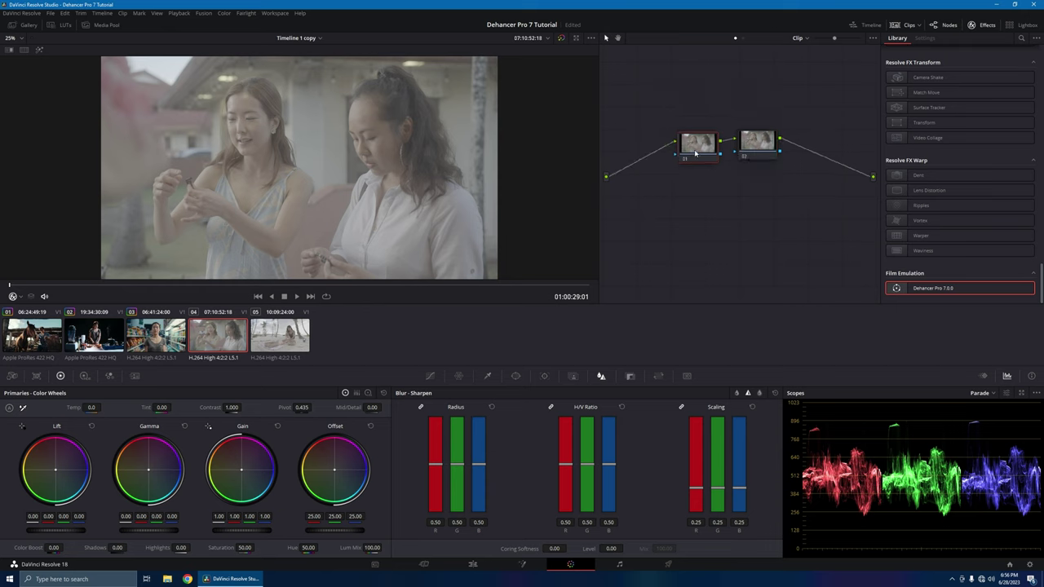
pyautogui.moveTo(930, 287); pyautogui.dragTo(698, 147)
pyautogui.scroll(5, 937, 138)
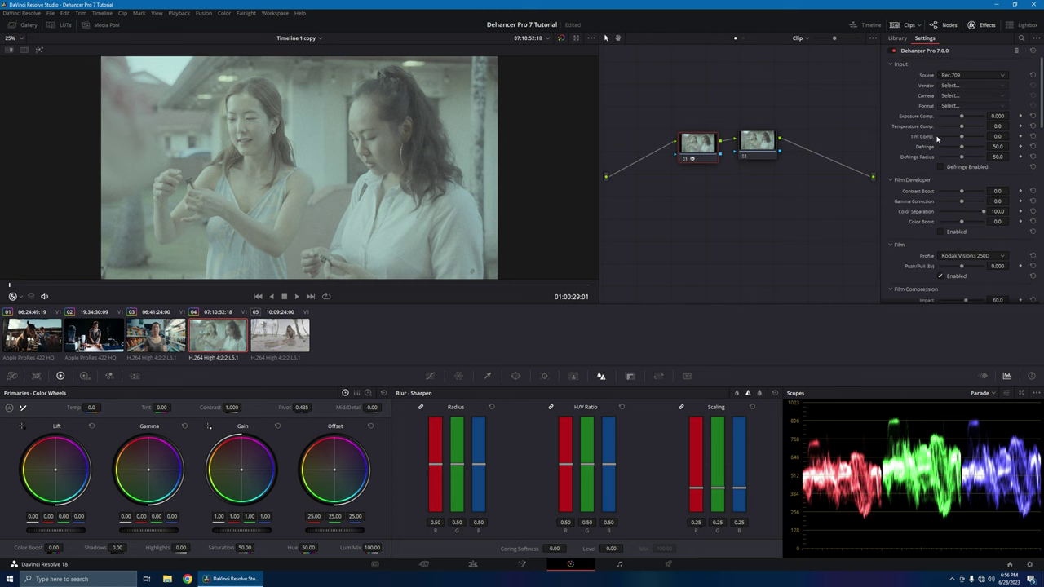
# - Set the Dehancer input source to camera: Sony Alpha 7 IV, S-Log3 ISO 800
pyautogui.click(966, 75)
pyautogui.click(966, 146)
pyautogui.click(962, 89)
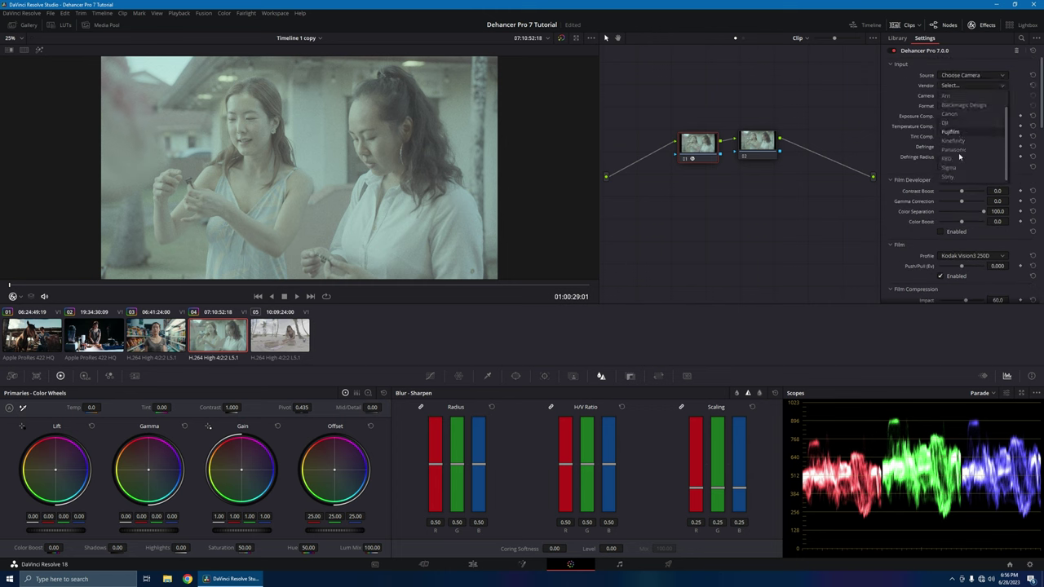
pyautogui.click(949, 176)
pyautogui.click(970, 95)
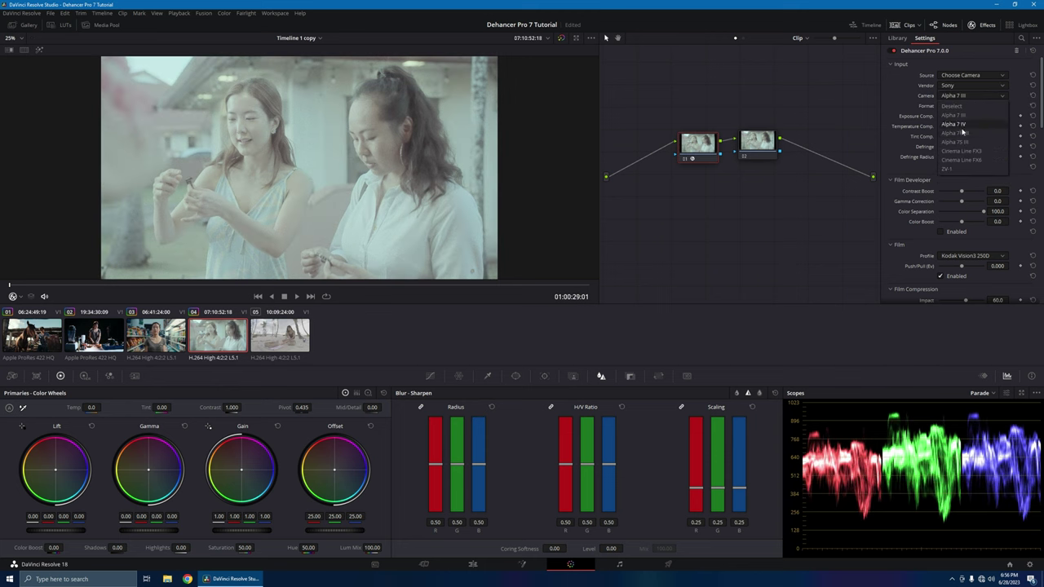
pyautogui.click(954, 124)
pyautogui.click(972, 106)
pyautogui.click(978, 135)
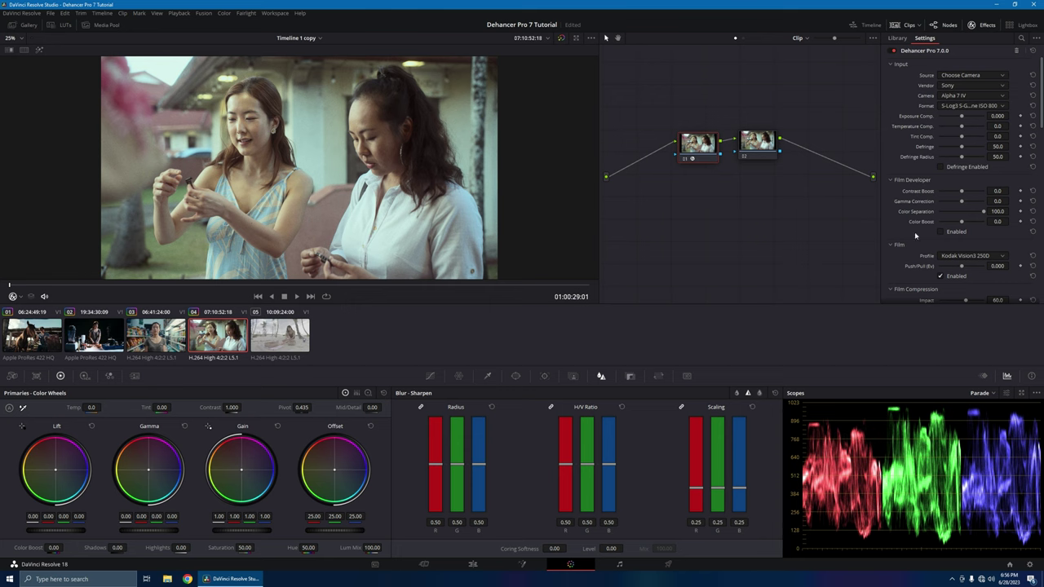
pyautogui.scroll(-2, 985, 209)
# - Turn off film grain and choose Astrum Color Negative 125 as the film stock
pyautogui.scroll(-10, 946, 220)
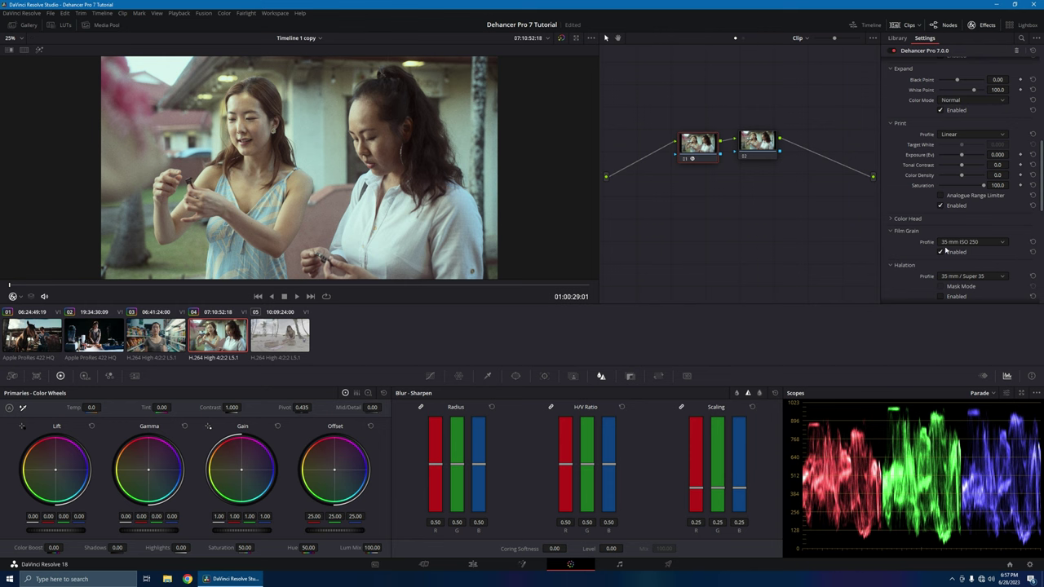
pyautogui.click(943, 252)
pyautogui.scroll(2, 970, 155)
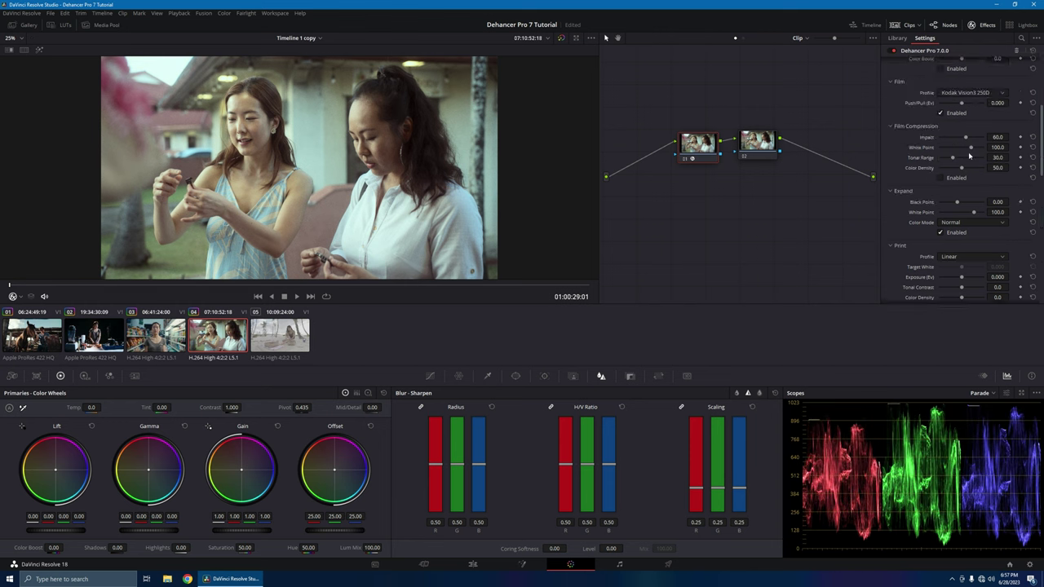
pyautogui.click(990, 94)
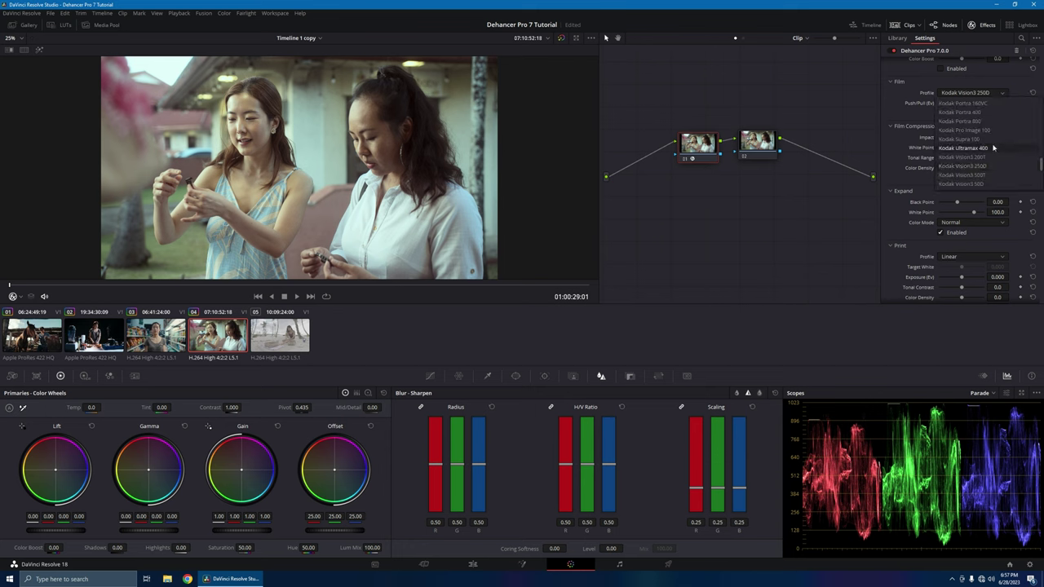
pyautogui.scroll(3, 993, 148)
pyautogui.scroll(3, 993, 148)
pyautogui.click(978, 111)
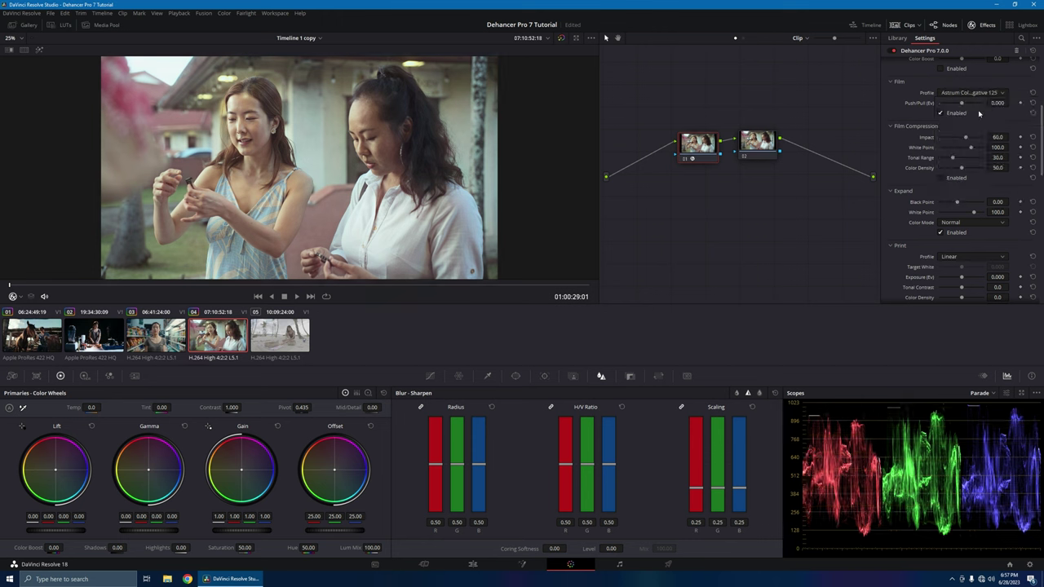
# - Pick Kodak 2383 Print Film as the print profile
pyautogui.scroll(-2, 966, 218)
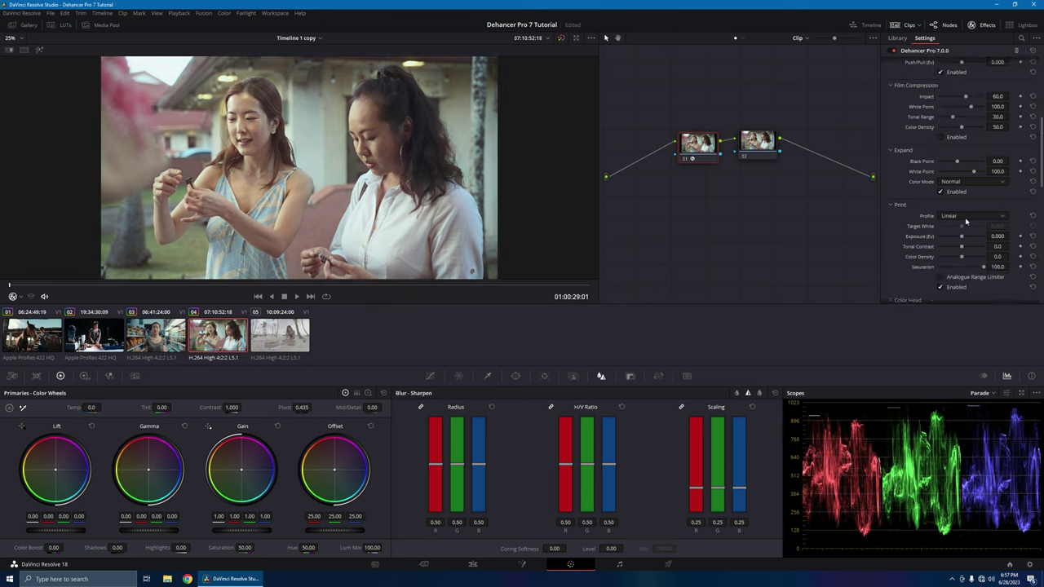
pyautogui.click(964, 217)
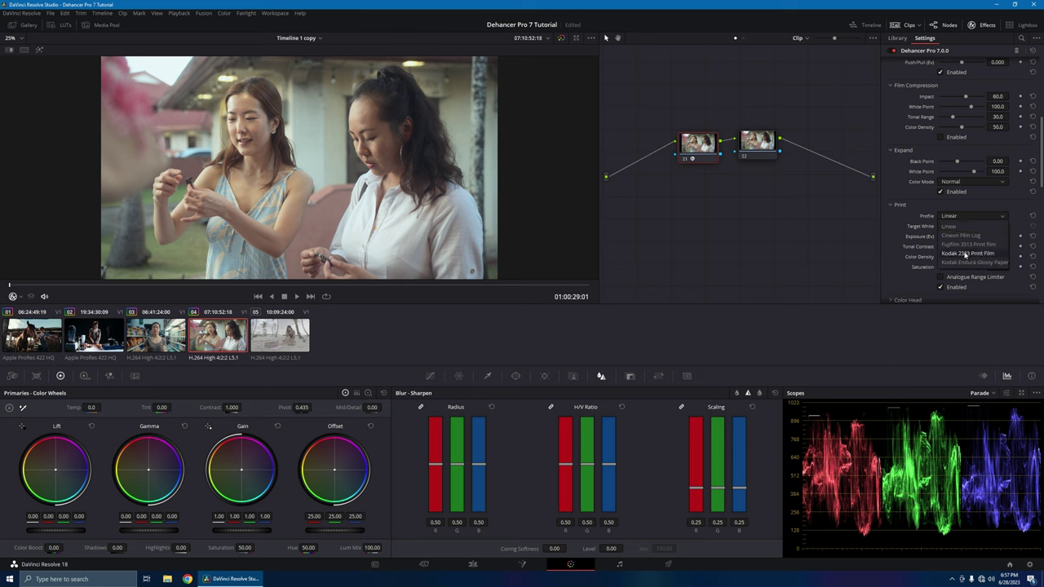
pyautogui.click(963, 254)
pyautogui.scroll(8, 974, 200)
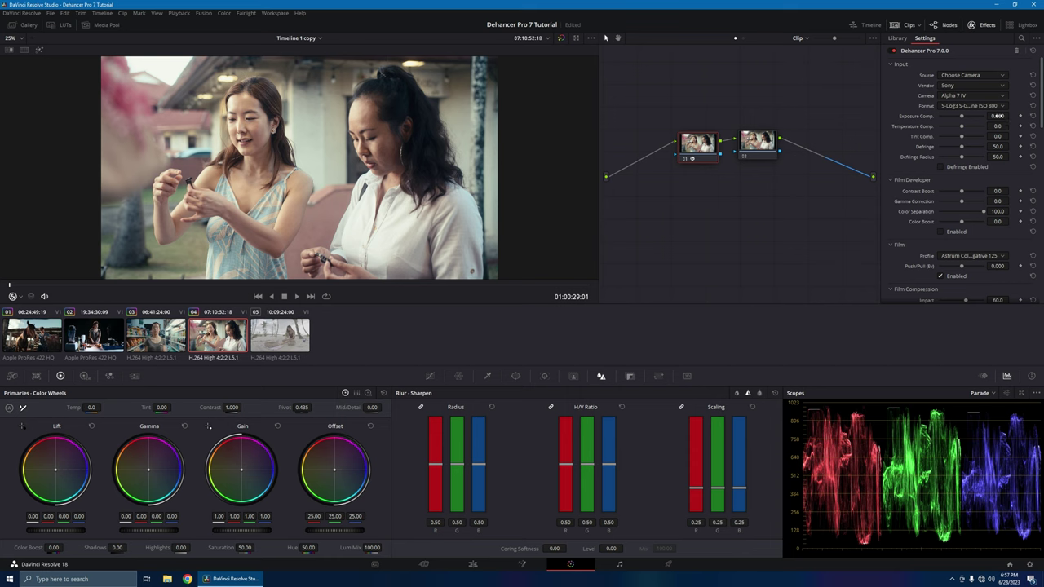
# - Lower the input exposure compensation to -0.548
pyautogui.moveTo(996, 116); pyautogui.dragTo(1011, 115)
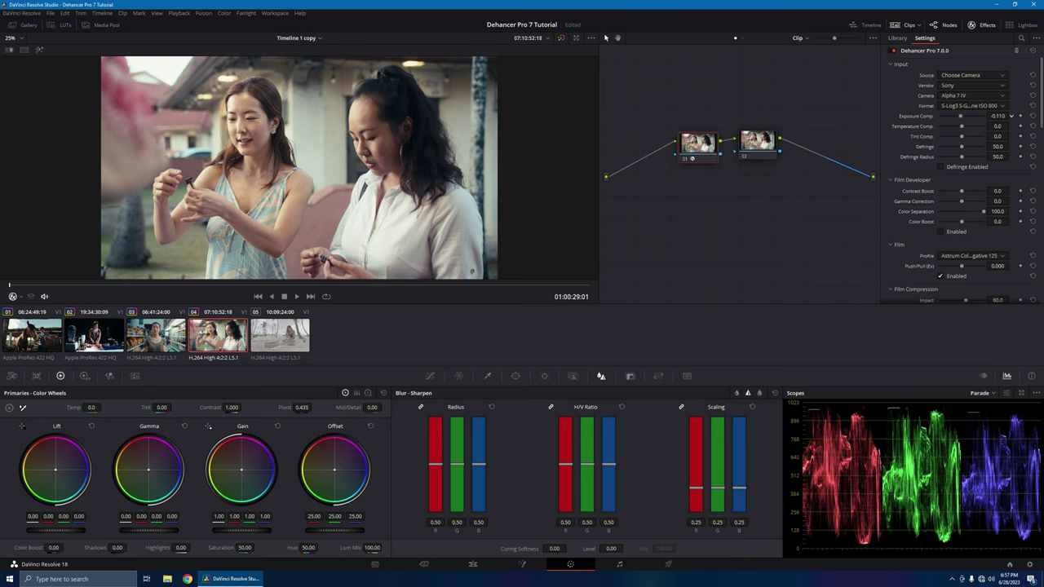
pyautogui.scroll(-2, 1011, 116)
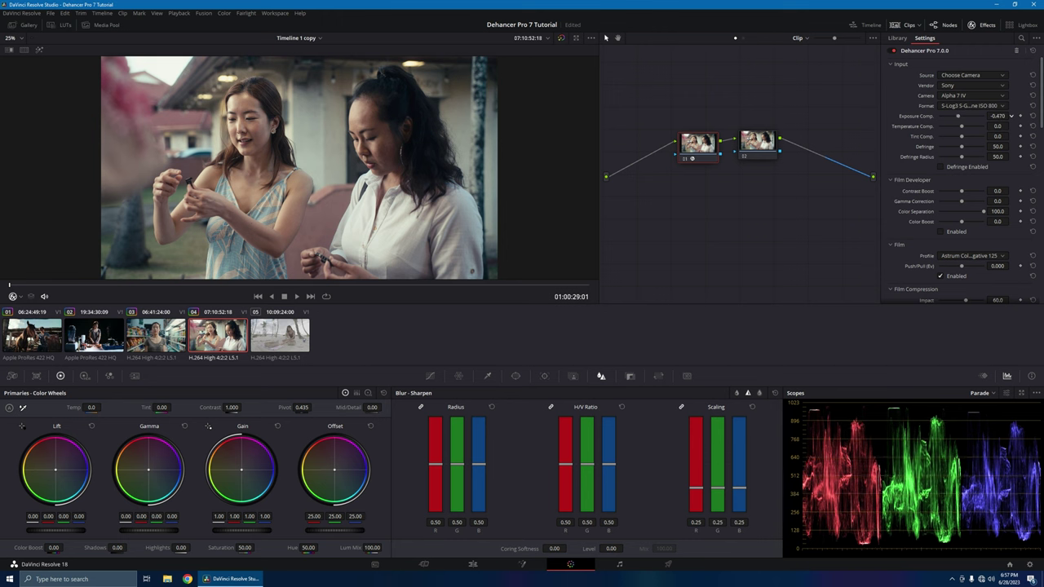
pyautogui.scroll(-1, 1011, 116)
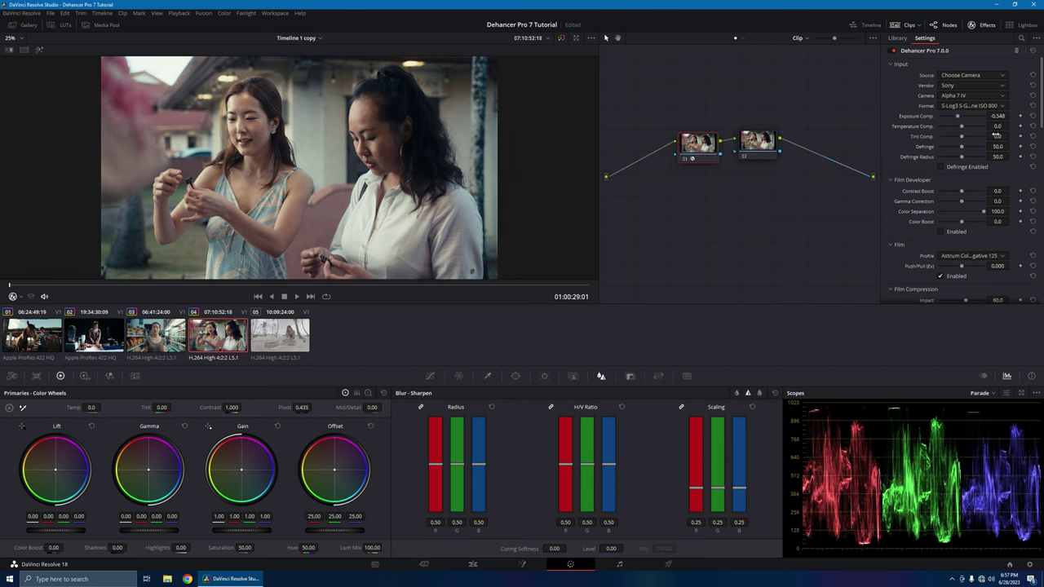
pyautogui.scroll(-4, 997, 126)
# - Set Color Boost to 50 and enable Film Developer, toggling it to compare
pyautogui.click(996, 221)
pyautogui.write('4')
pyautogui.press('Return')
pyautogui.click(941, 232)
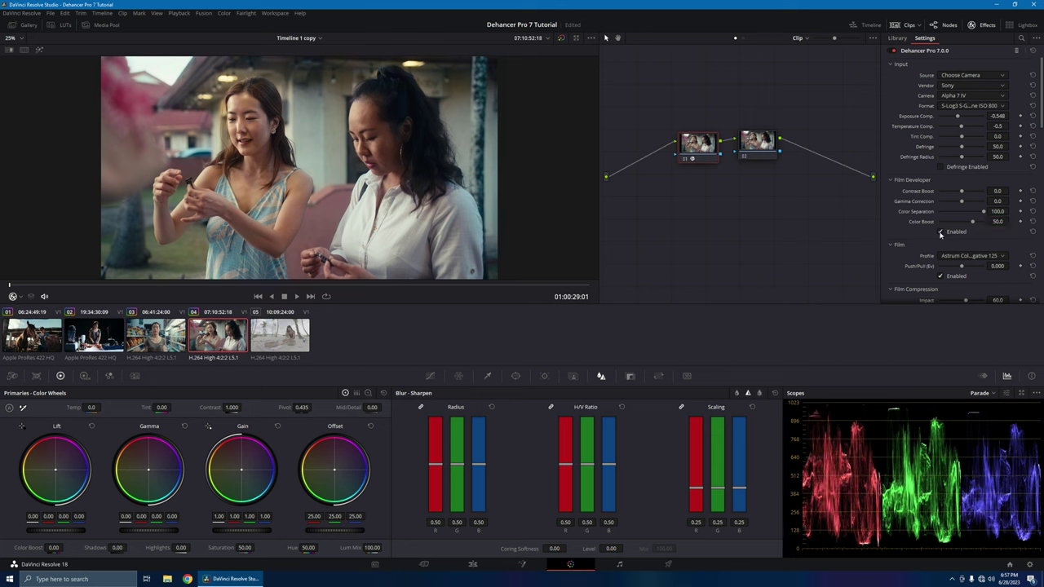
pyautogui.click(941, 233)
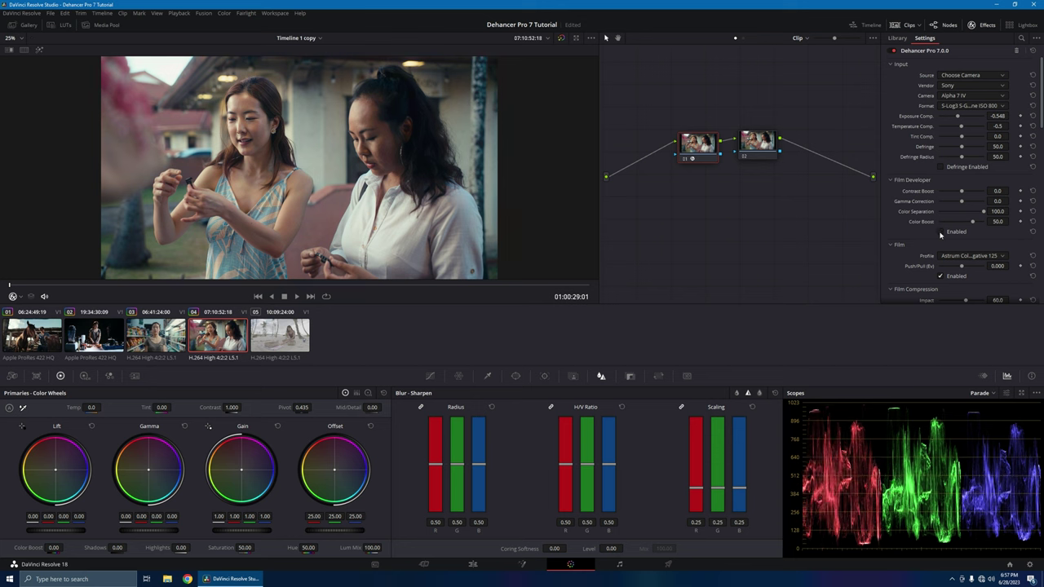
pyautogui.click(940, 232)
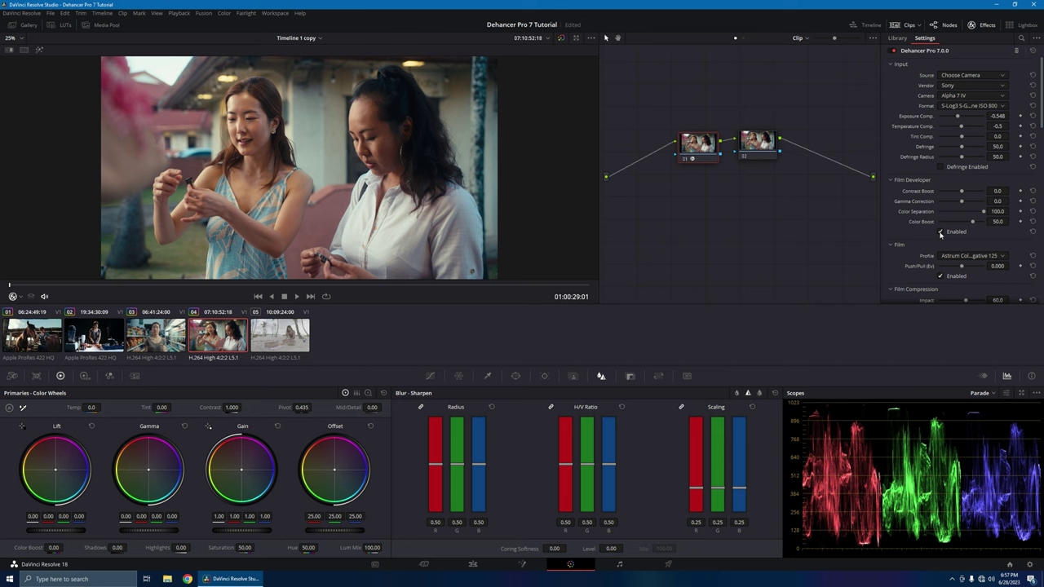
pyautogui.scroll(-4, 959, 254)
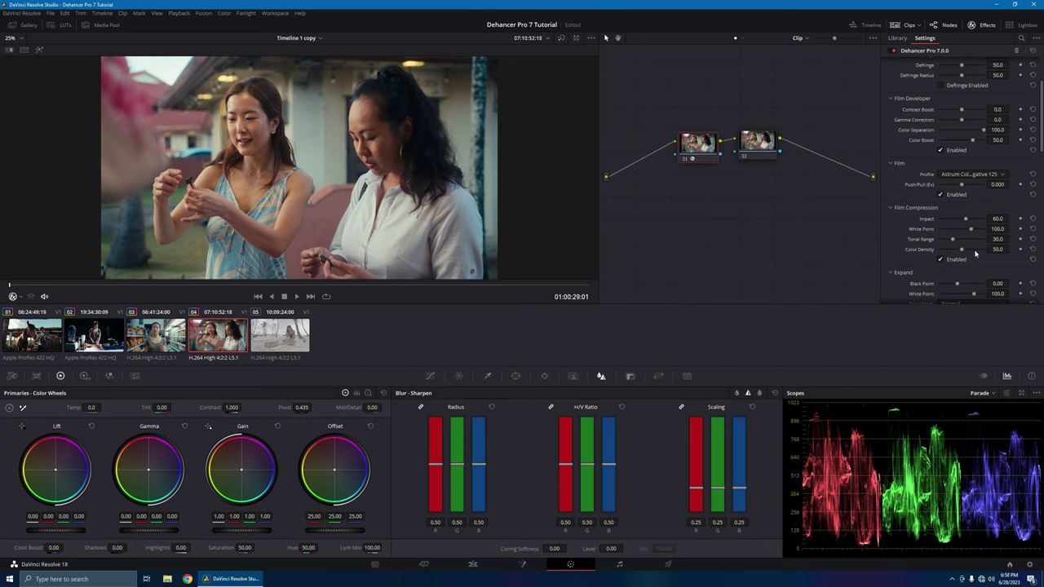
# - Set Tonal Range to 26.5 and the Expand black and white points to 0.73 and 92.2
pyautogui.moveTo(1011, 239); pyautogui.dragTo(1012, 239)
pyautogui.scroll(-2, 997, 263)
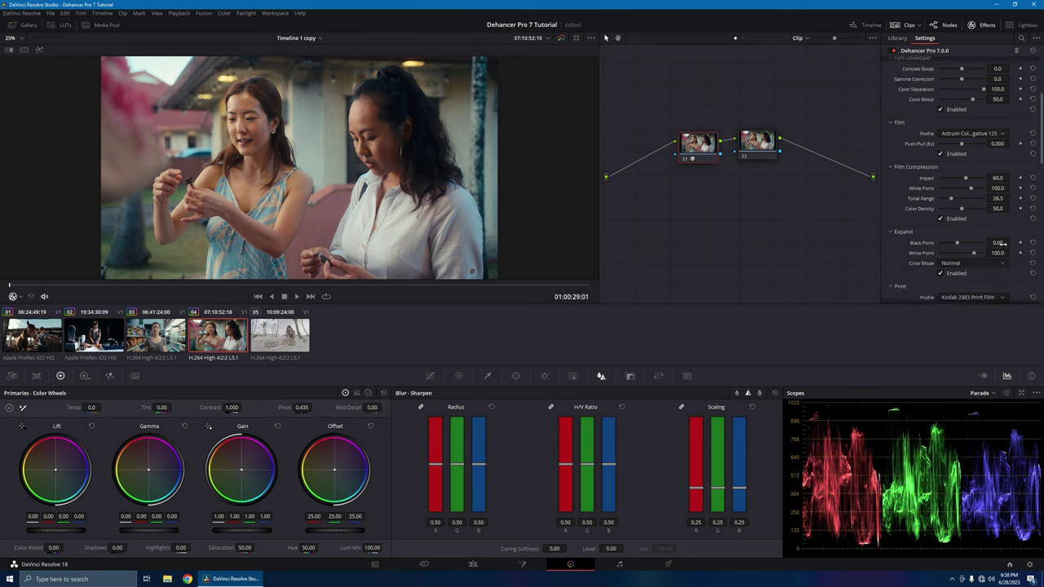
pyautogui.moveTo(997, 242); pyautogui.dragTo(1004, 243)
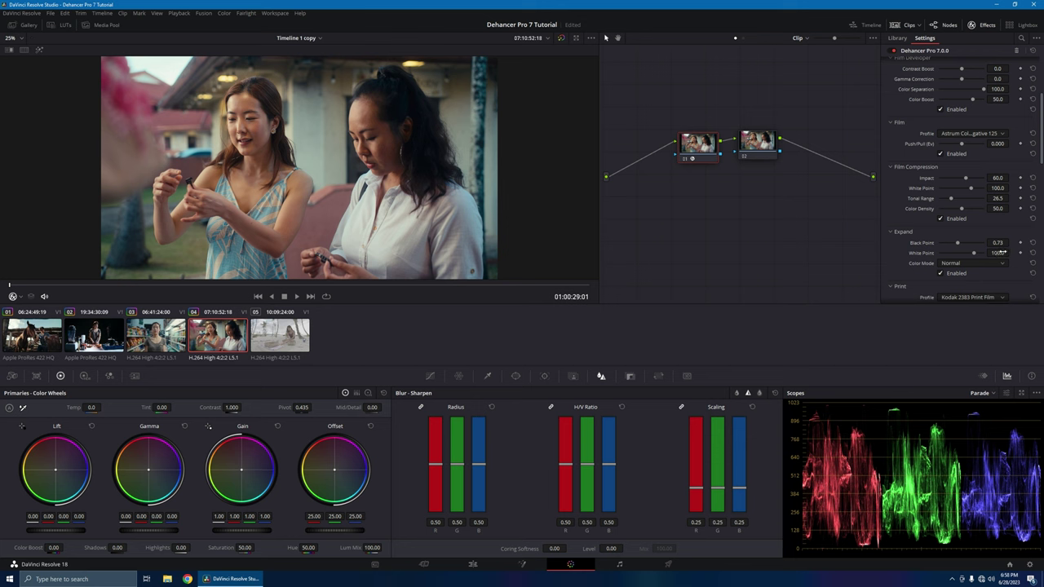
pyautogui.moveTo(999, 253); pyautogui.dragTo(1011, 253)
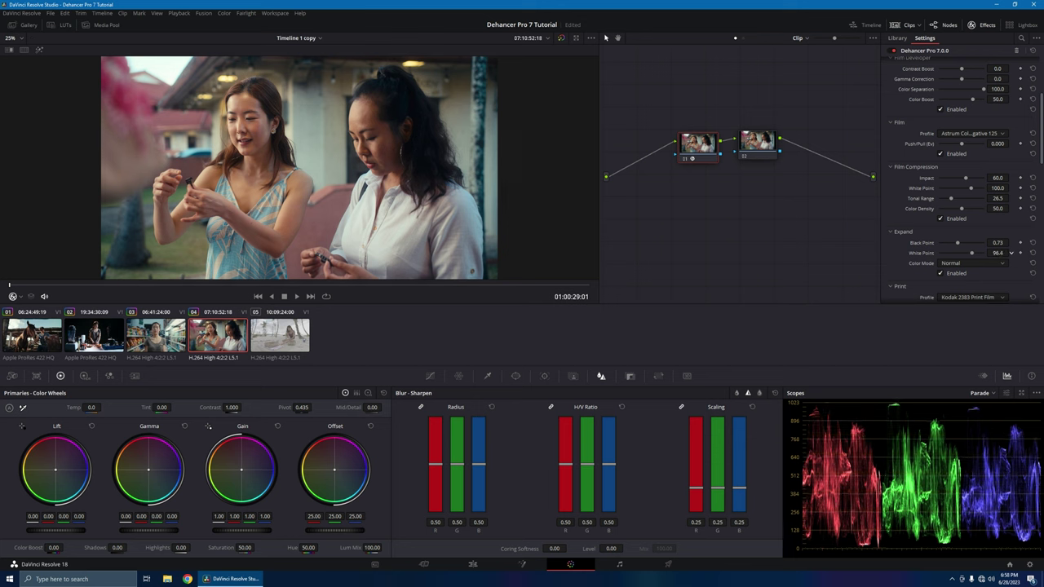
# - Set print Target White 0.314, Exposure 0.017 and Tonal Contrast -3.4
pyautogui.scroll(-3, 985, 271)
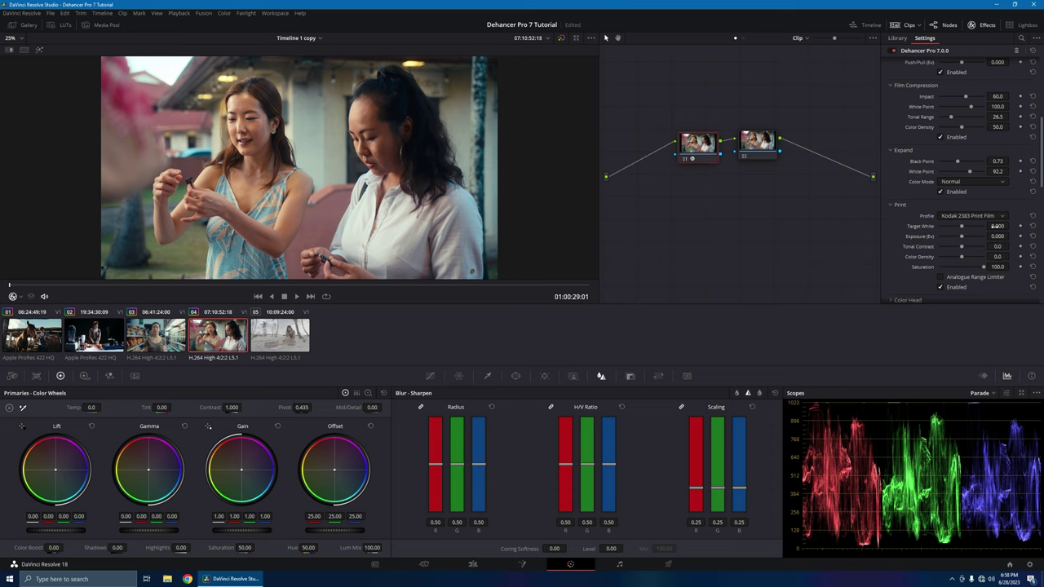
pyautogui.moveTo(1011, 226); pyautogui.dragTo(1012, 225)
pyautogui.rightClick(995, 226)
pyautogui.moveTo(996, 235); pyautogui.dragTo(1011, 235)
pyautogui.moveTo(996, 246); pyautogui.dragTo(1012, 246)
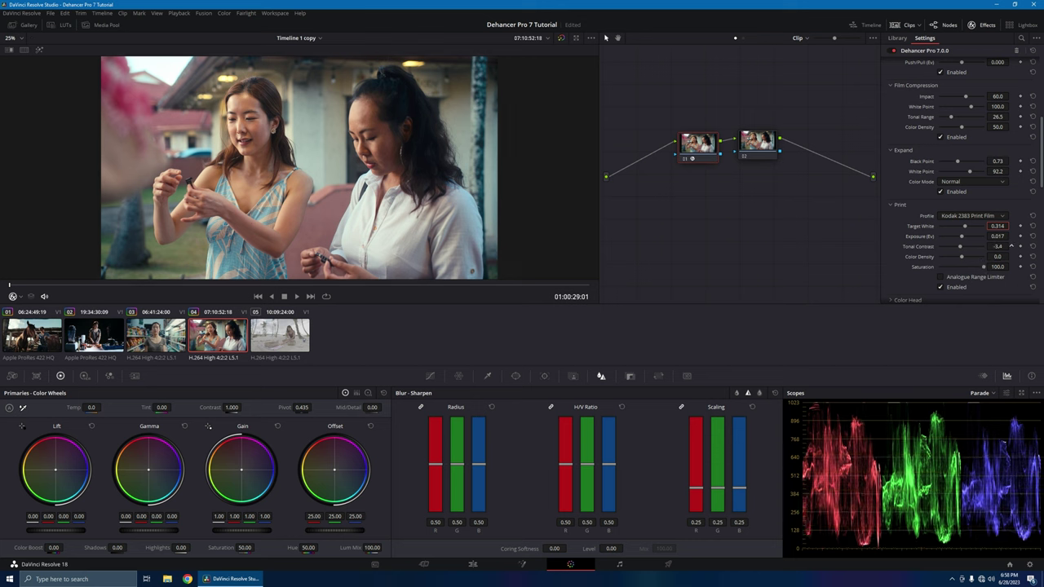
# - Enable film grain with the 65 mm ISO 500 stock
pyautogui.scroll(-3, 941, 214)
pyautogui.click(939, 212)
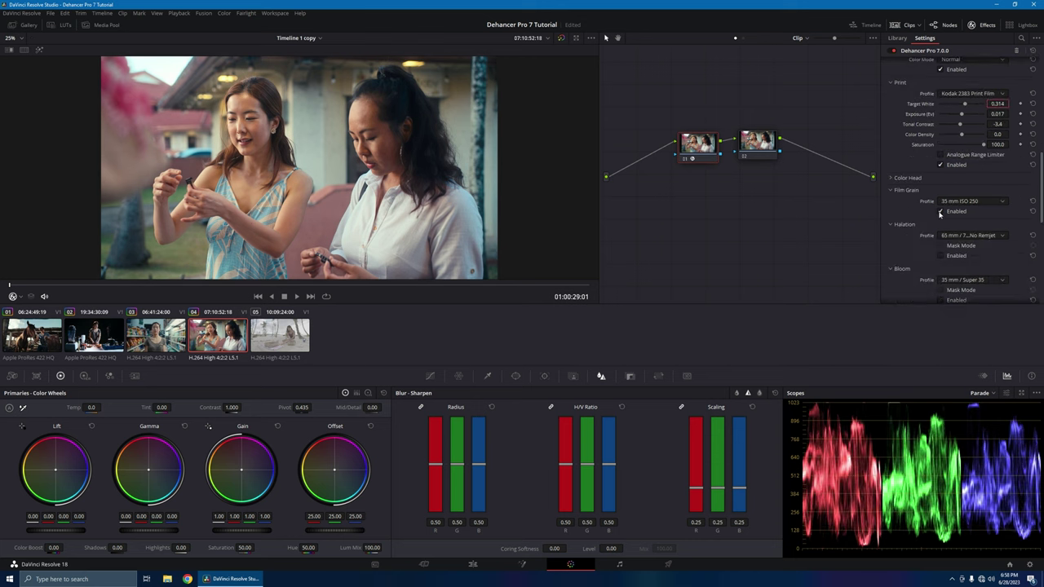
pyautogui.click(971, 201)
pyautogui.click(970, 291)
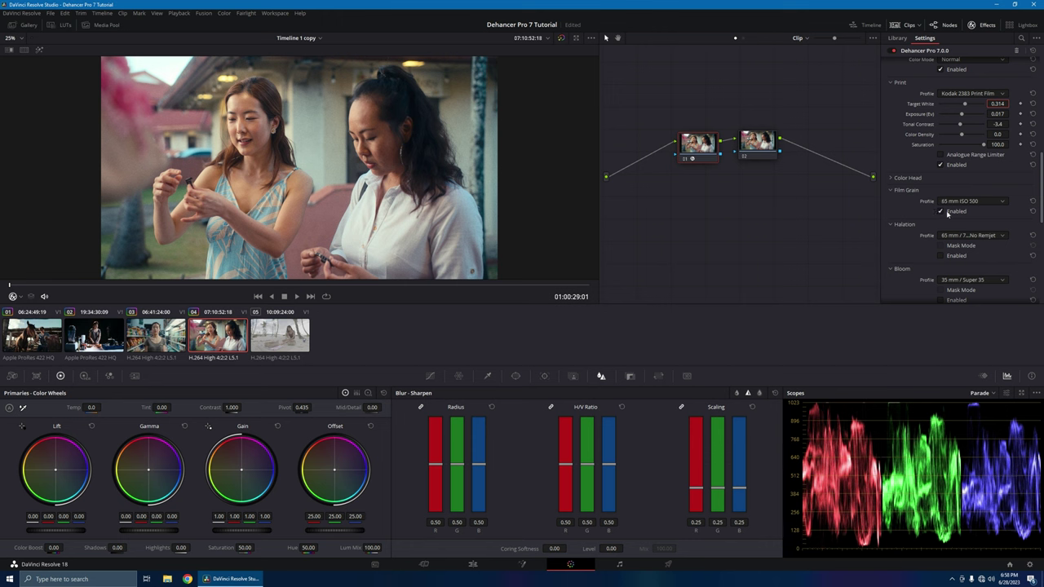
# - Choose the 65 mm / 70 mm bloom profile and play back the clip
pyautogui.scroll(-1, 932, 229)
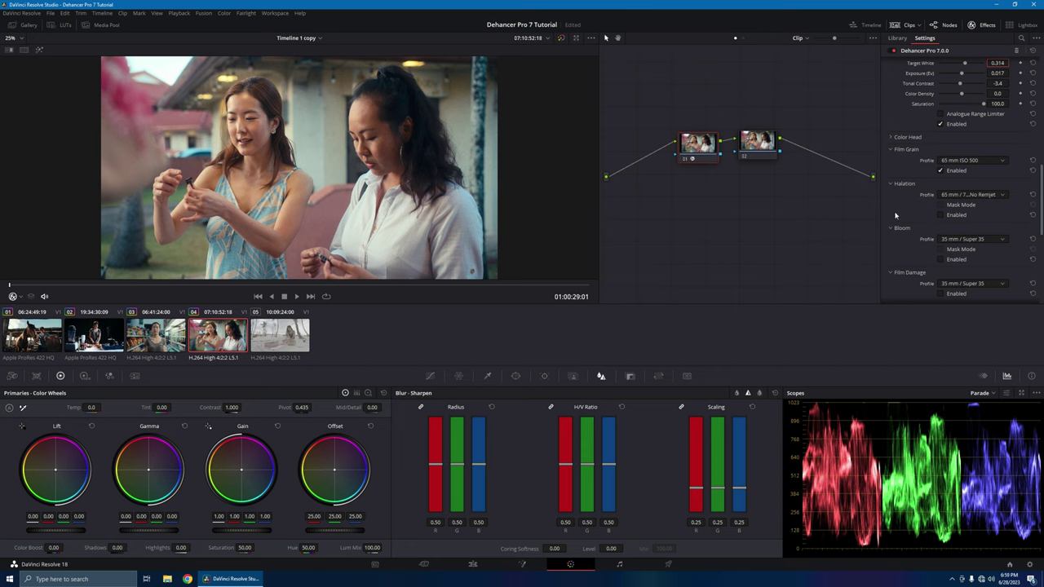
pyautogui.click(991, 239)
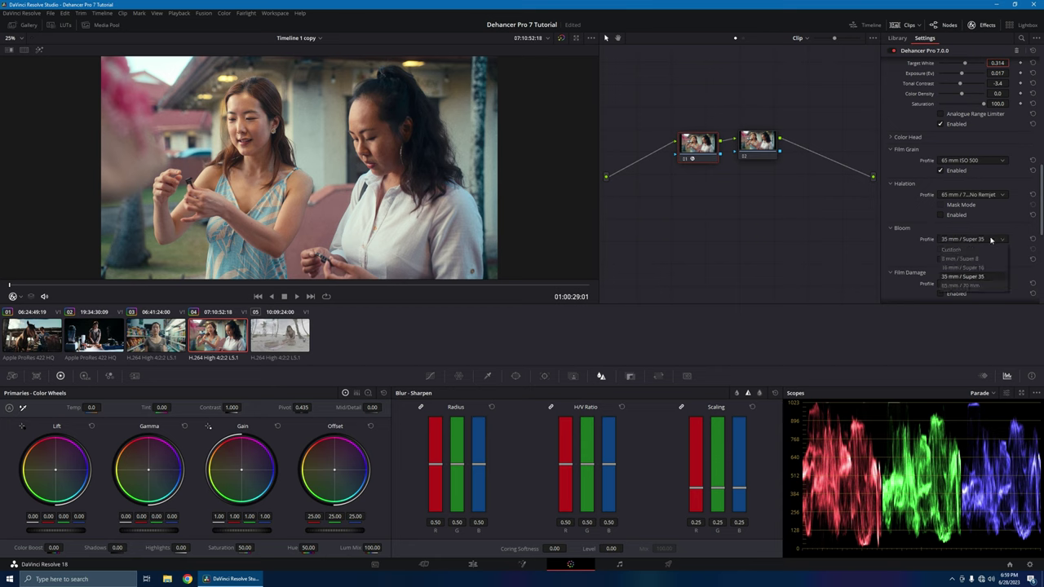
pyautogui.click(973, 287)
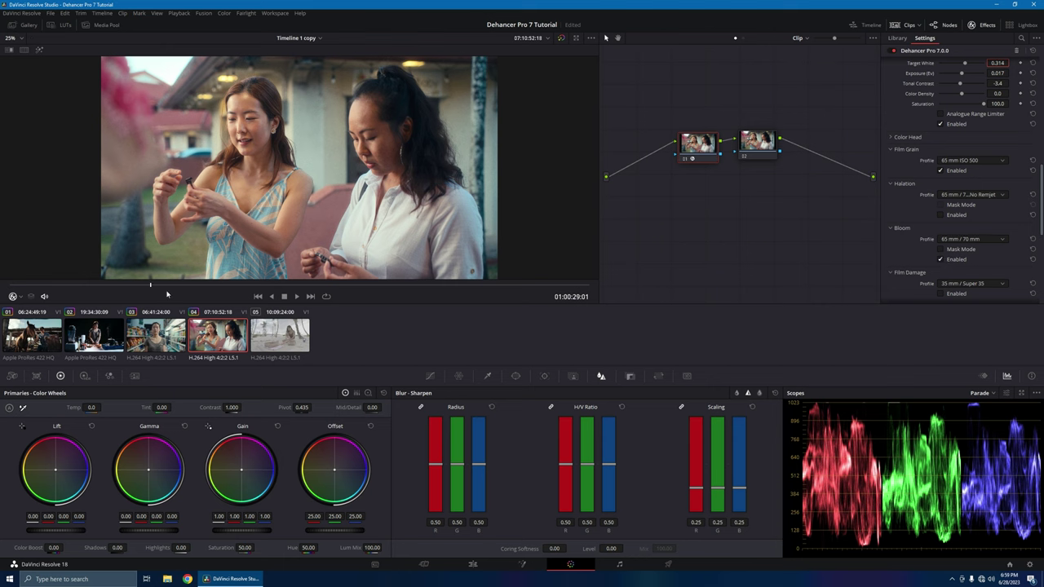
pyautogui.press('space')
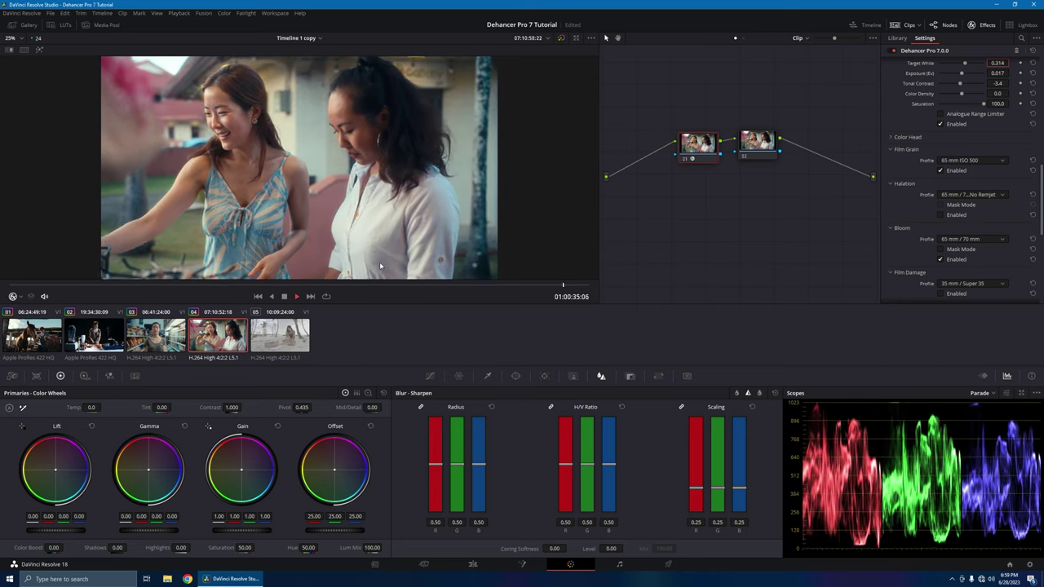
# - Lower node 02's blur radius to 0.47 on clip 04 and play back the sharpened shot
pyautogui.click(205, 333)
pyautogui.moveTo(110, 292); pyautogui.dragTo(222, 289)
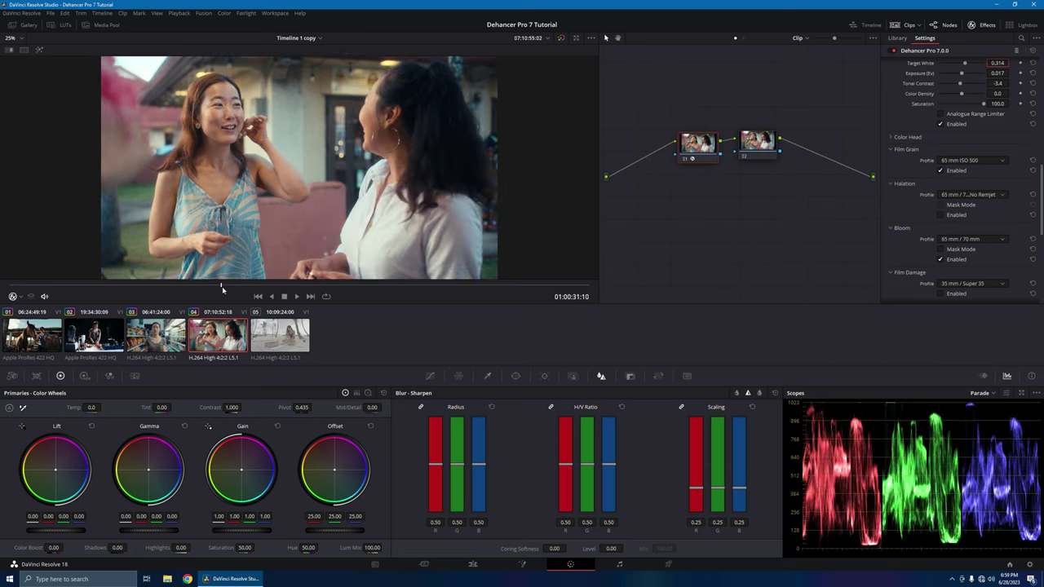
pyautogui.click(753, 147)
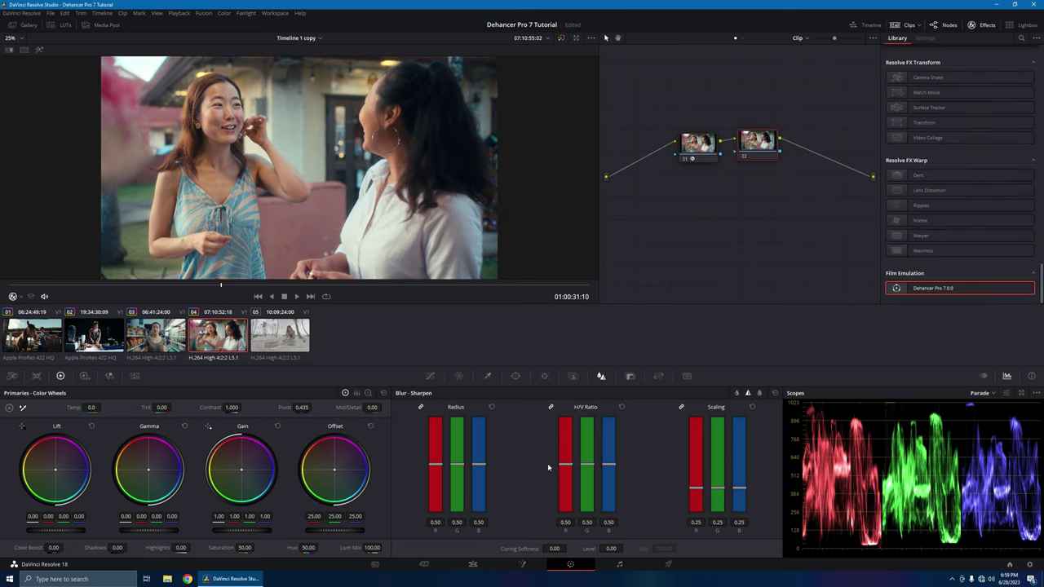
pyautogui.moveTo(482, 469); pyautogui.dragTo(476, 470)
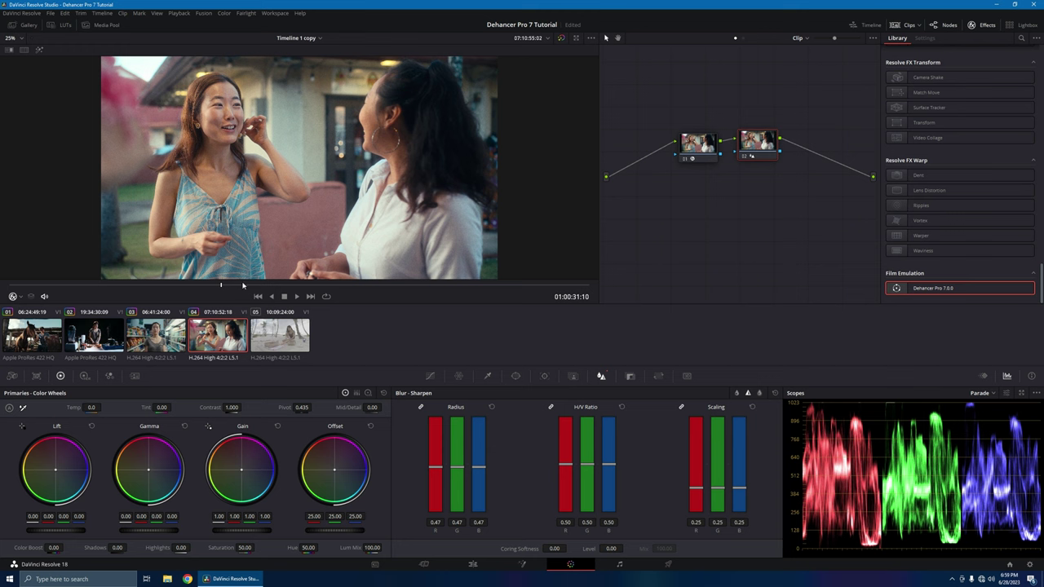
pyautogui.moveTo(237, 286); pyautogui.dragTo(110, 295)
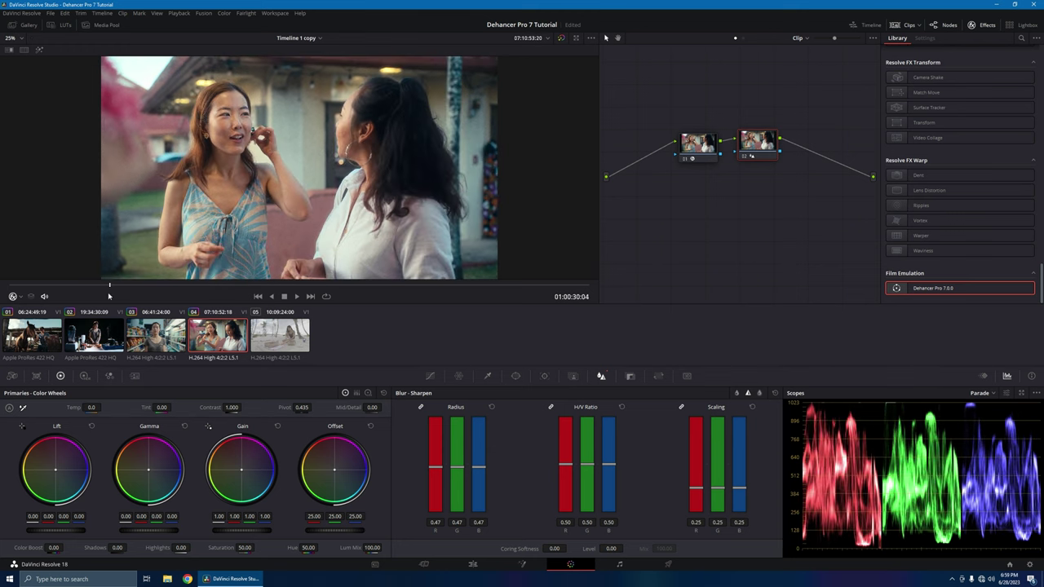
pyautogui.press('space')
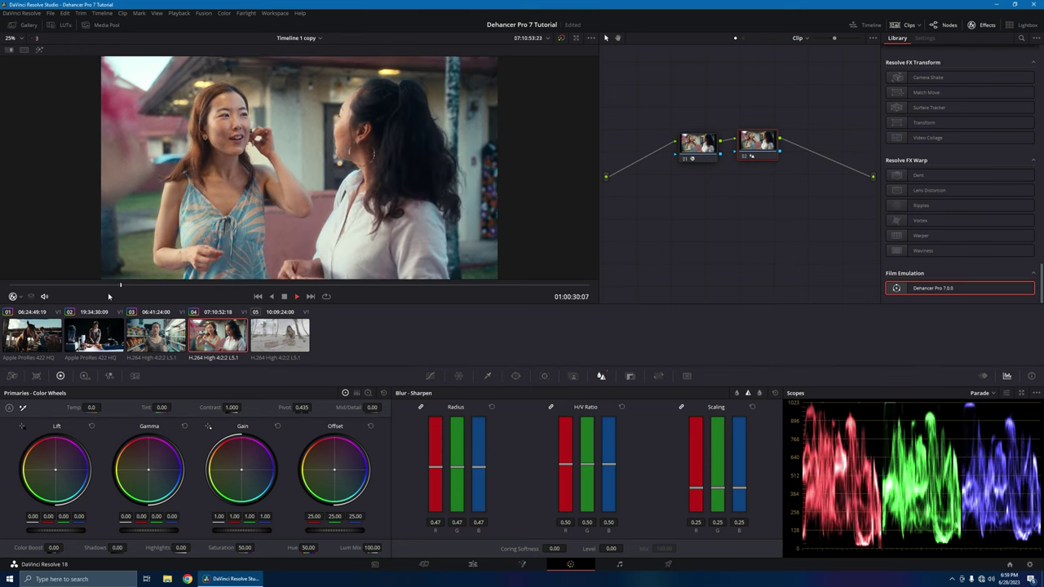
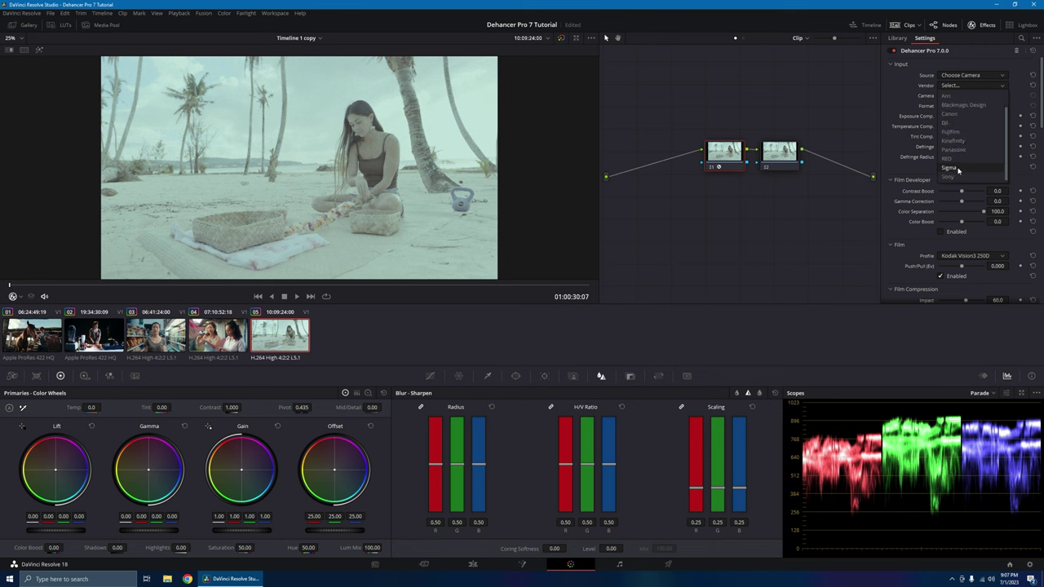
# - Set Dehancer's input to Sony Cinema Line FX3 with S-Log3 S-Gamut3.Cine ISO 640
pyautogui.click(954, 175)
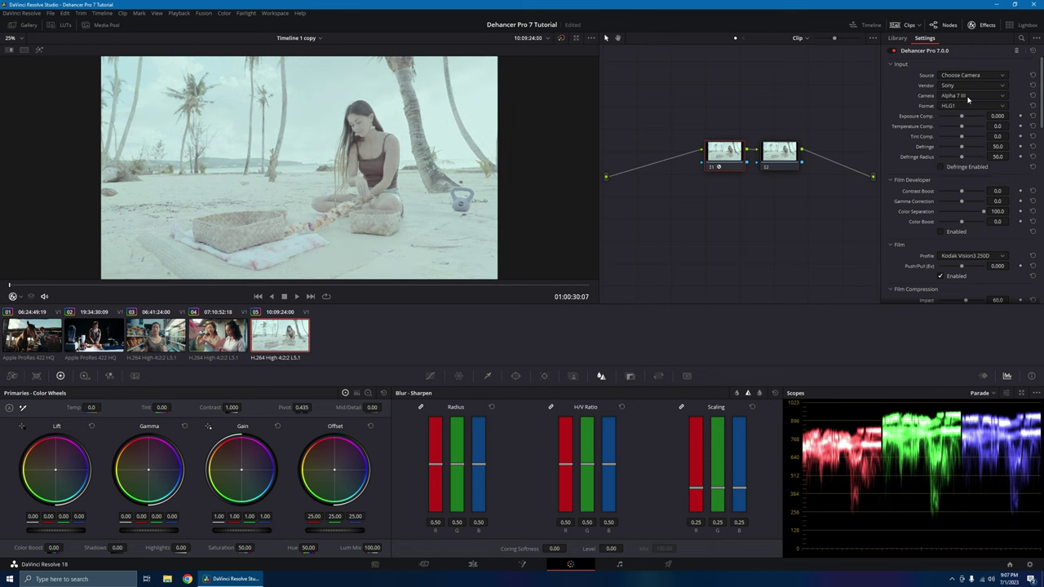
pyautogui.click(968, 97)
pyautogui.click(965, 153)
pyautogui.click(970, 106)
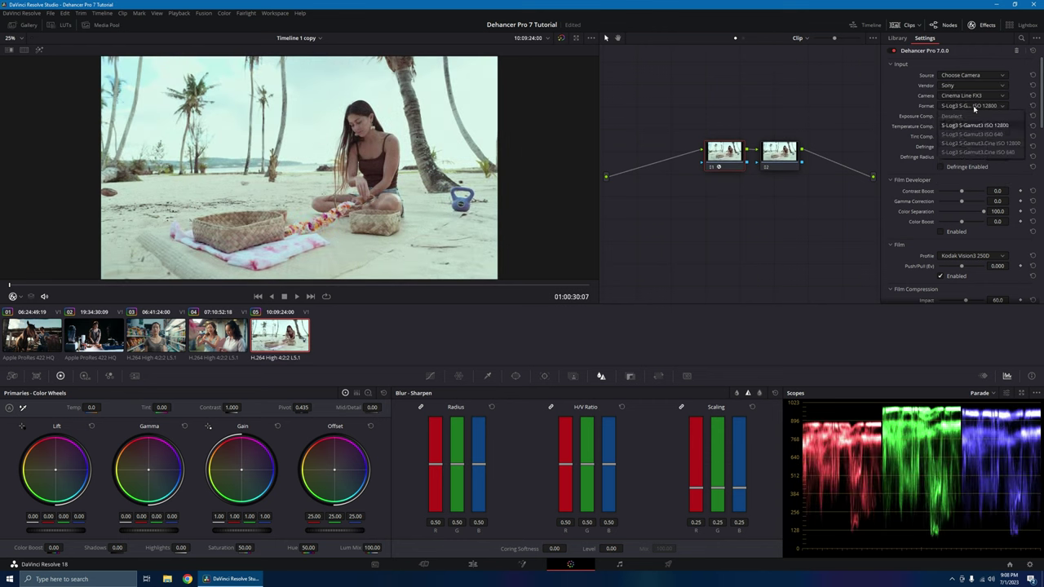
pyautogui.click(968, 152)
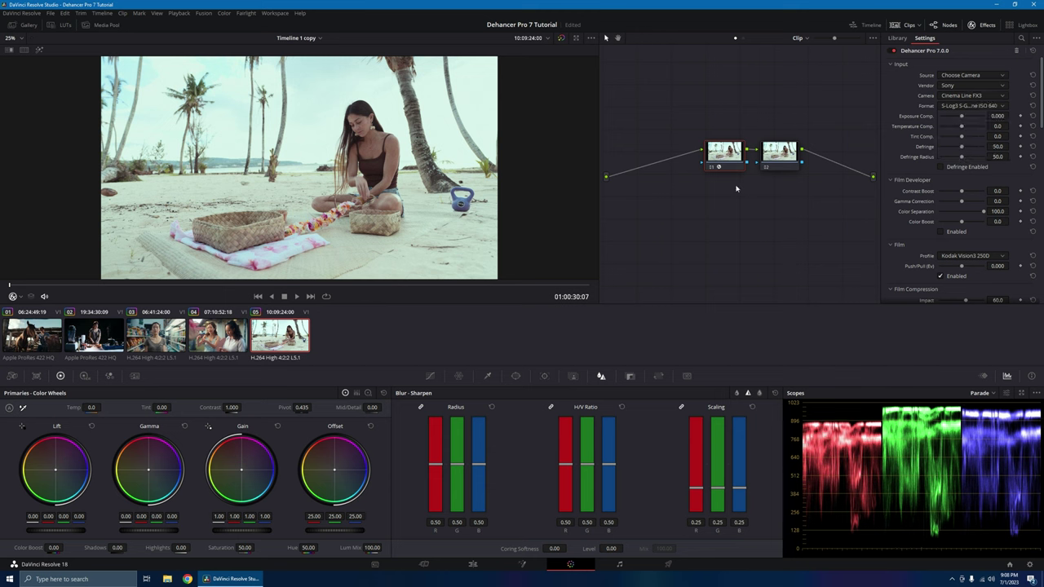
pyautogui.scroll(-5, 892, 241)
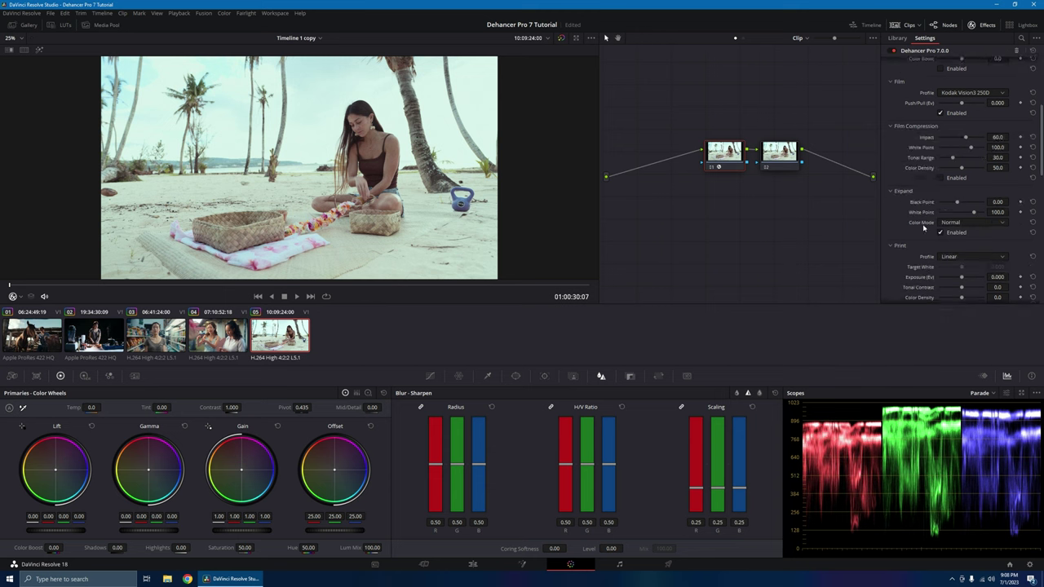
pyautogui.scroll(-2, 923, 228)
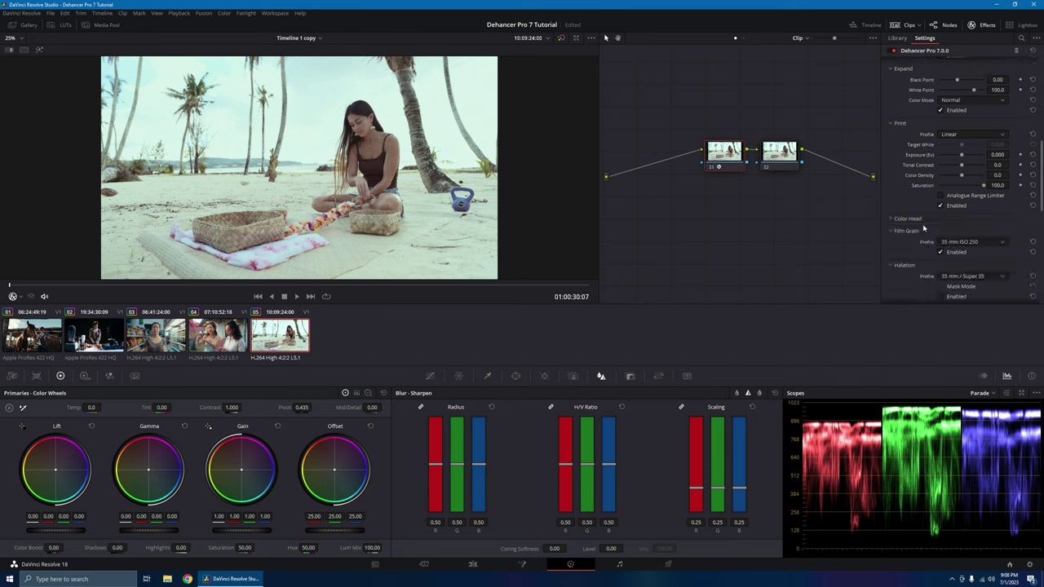
pyautogui.scroll(3, 959, 257)
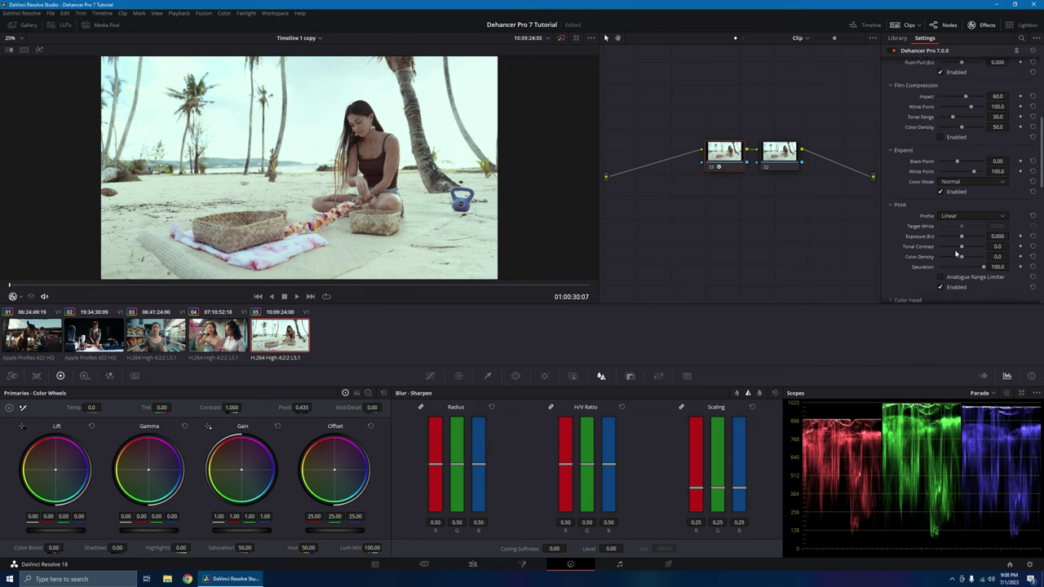
# - Choose Kodak 2383 Print Film as the print profile and Fujicolor C200 as the film stock
pyautogui.click(965, 258)
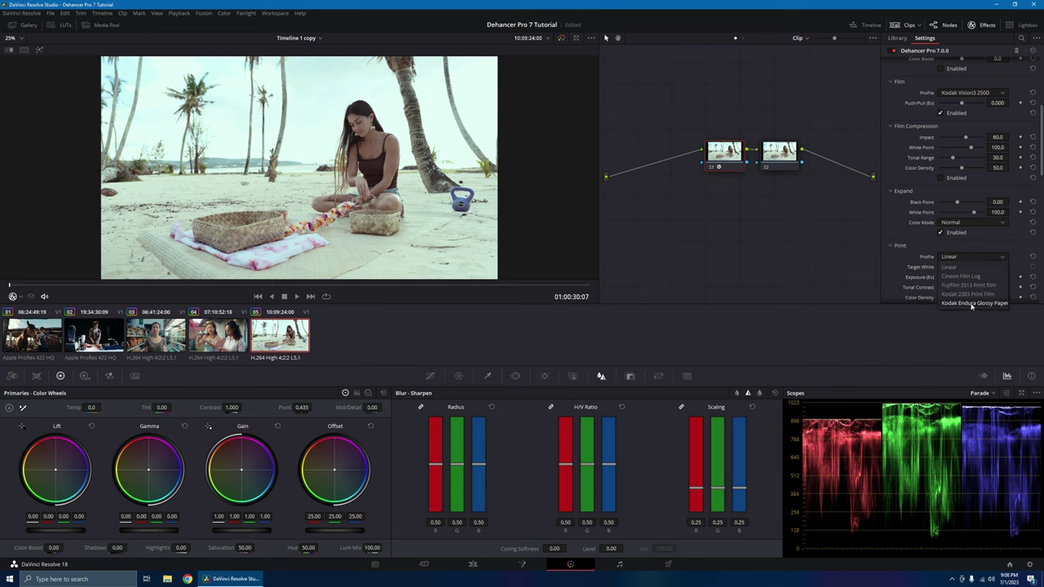
pyautogui.click(969, 293)
pyautogui.scroll(1, 970, 224)
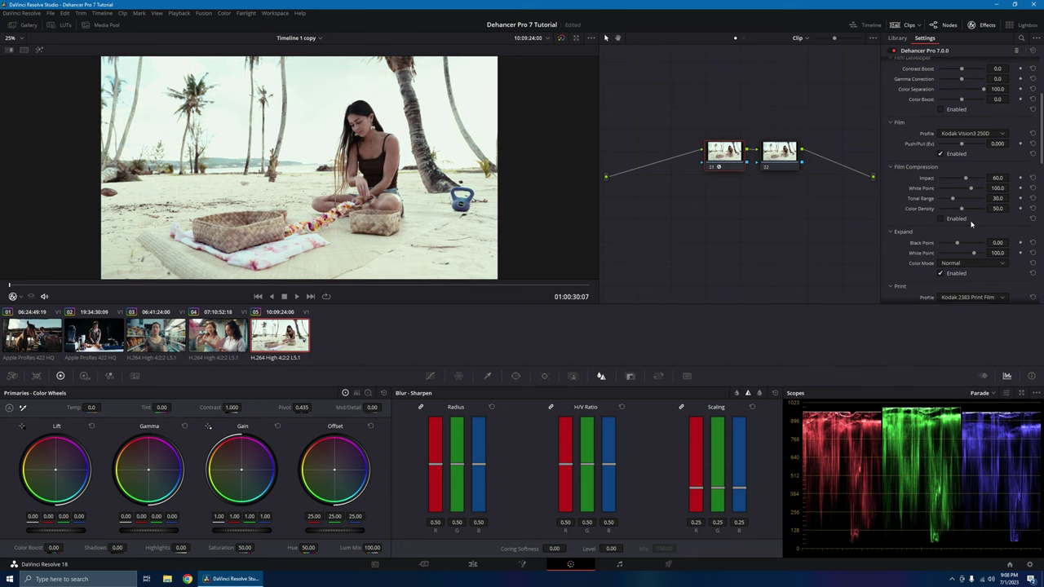
pyautogui.click(989, 134)
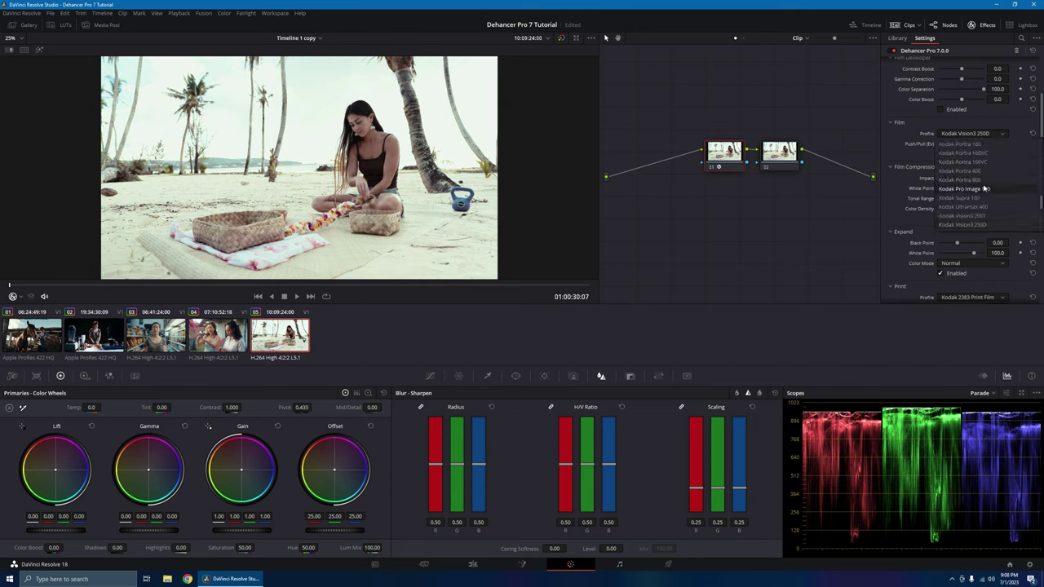
pyautogui.scroll(5, 984, 189)
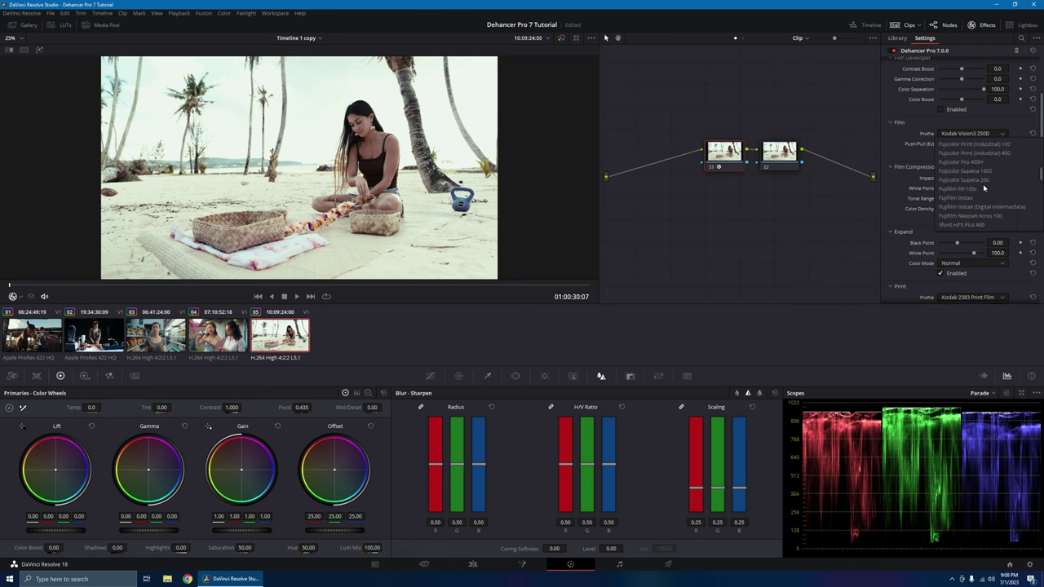
pyautogui.scroll(2, 970, 180)
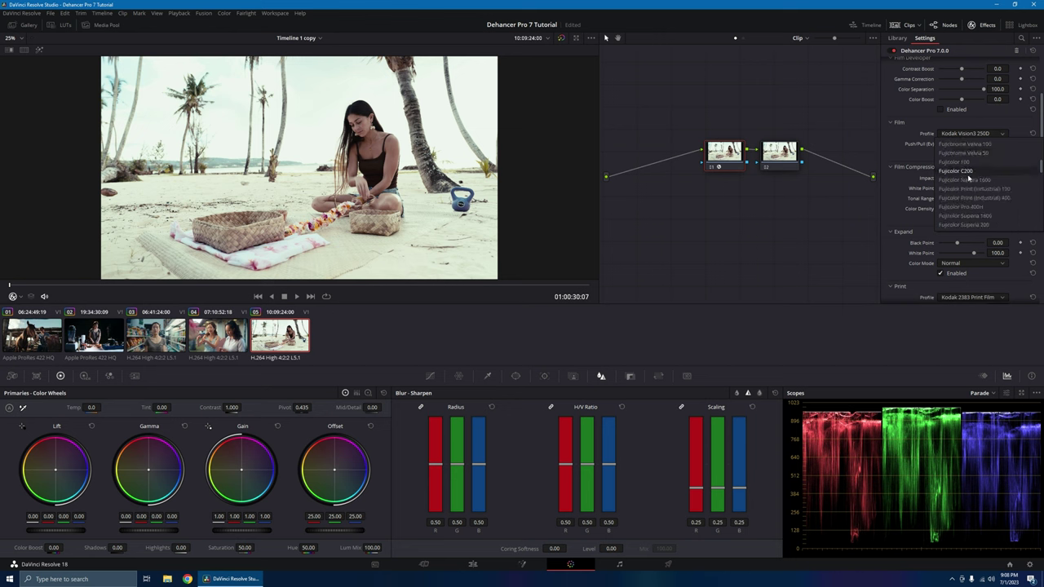
pyautogui.click(968, 175)
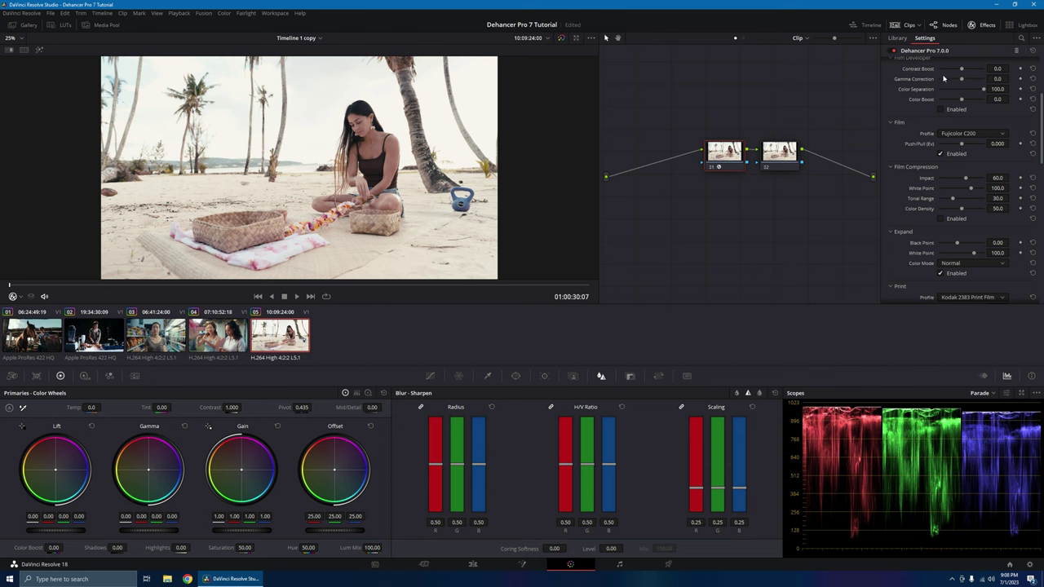
pyautogui.scroll(3, 943, 79)
# - Set exposure compensation to -0.4, then lower it further to about -1.4
pyautogui.doubleClick(997, 116)
pyautogui.write('-0.4')
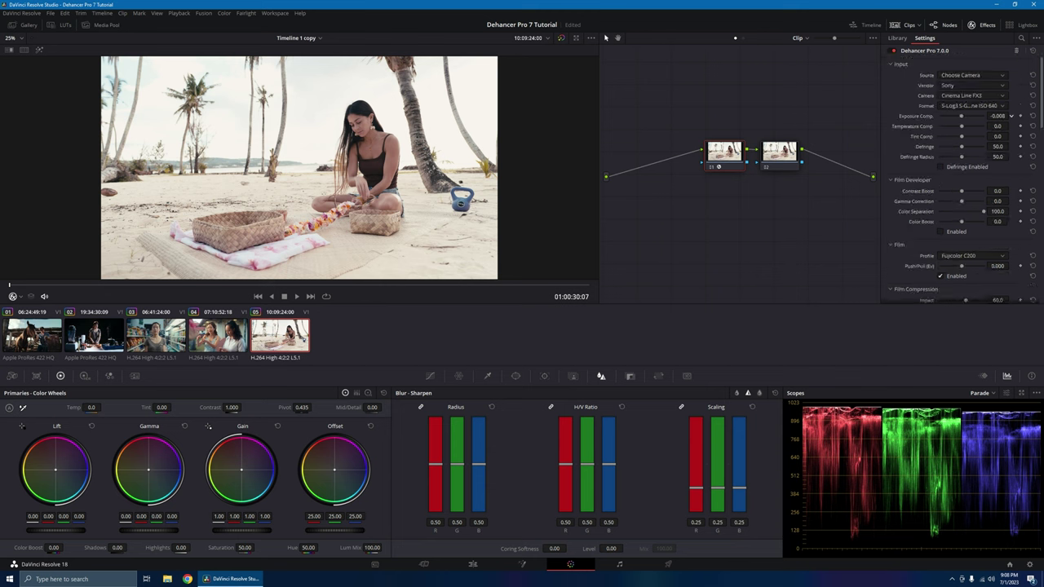
pyautogui.press('Return')
pyautogui.moveTo(958, 115); pyautogui.dragTo(950, 116)
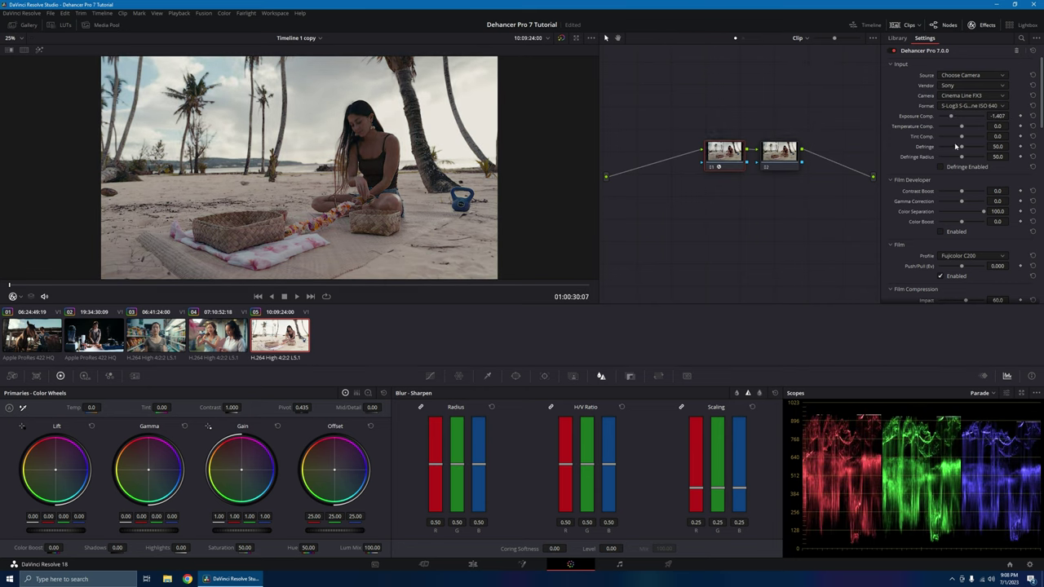
# - Enable Film Developer with Color Boost 50 and turn on Film Compression
pyautogui.click(941, 231)
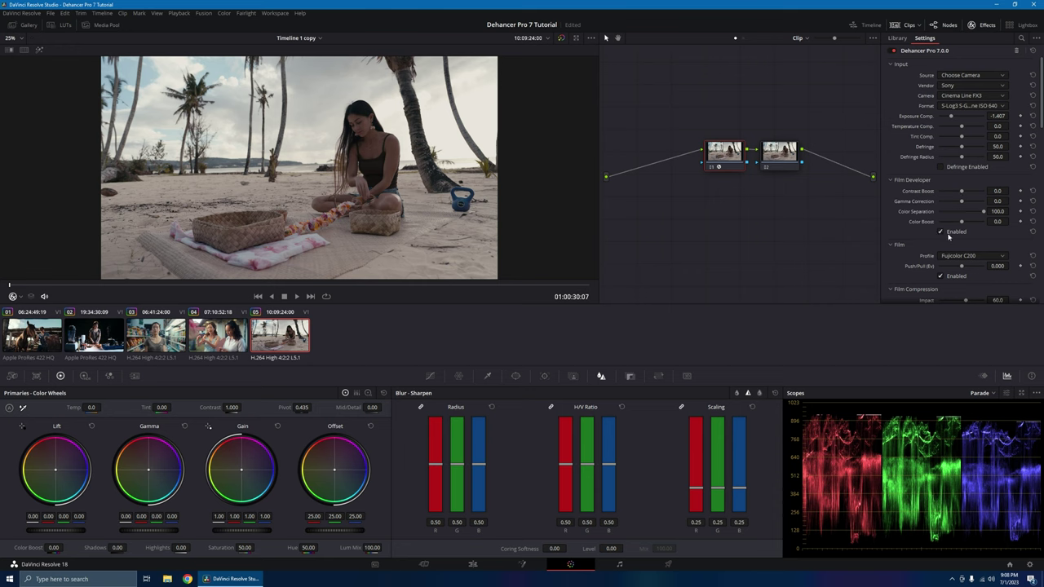
pyautogui.click(998, 221)
pyautogui.write('50')
pyautogui.press('Return')
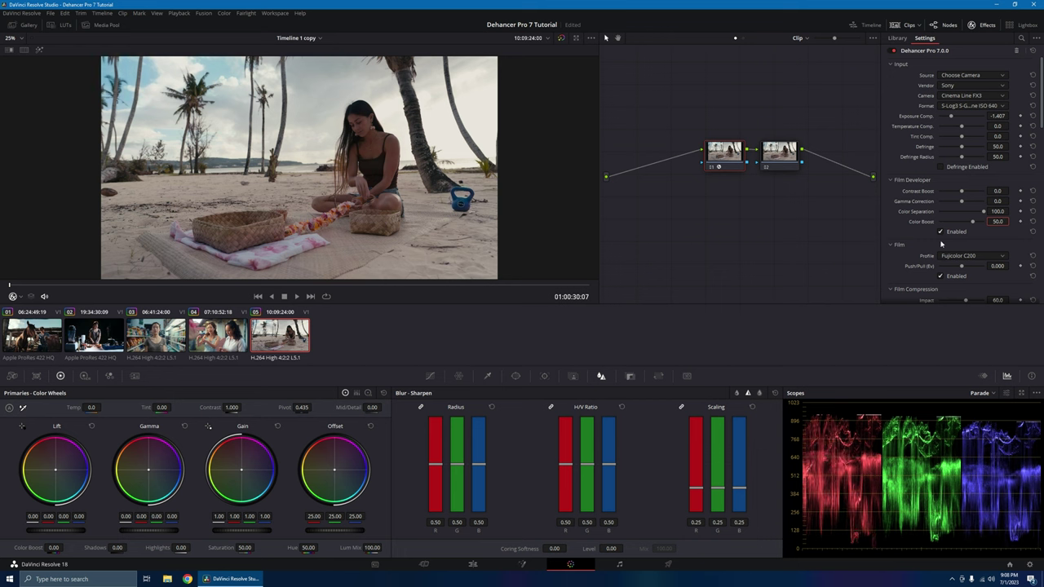
pyautogui.scroll(-3, 941, 243)
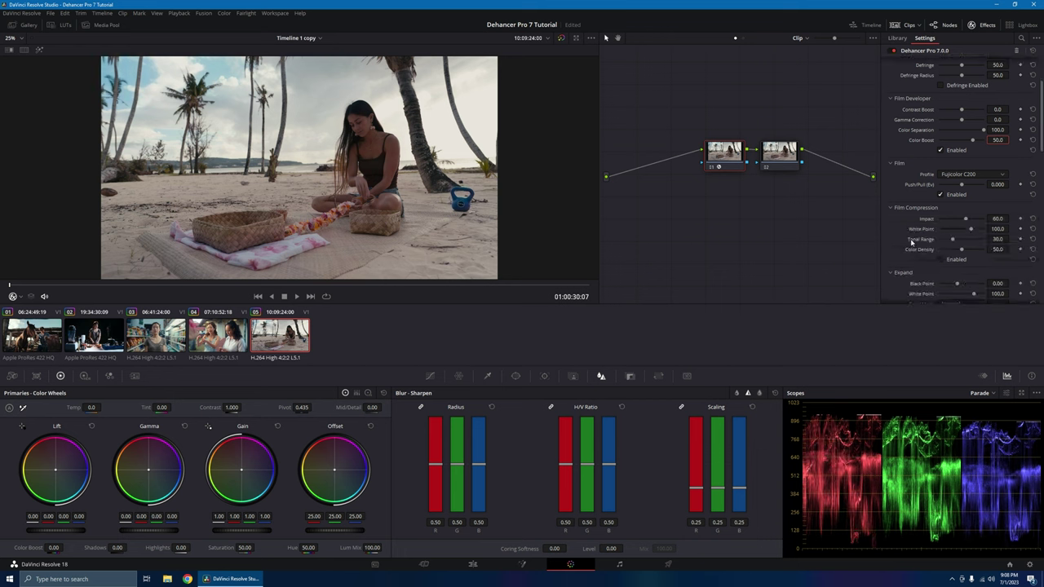
pyautogui.scroll(-2, 918, 236)
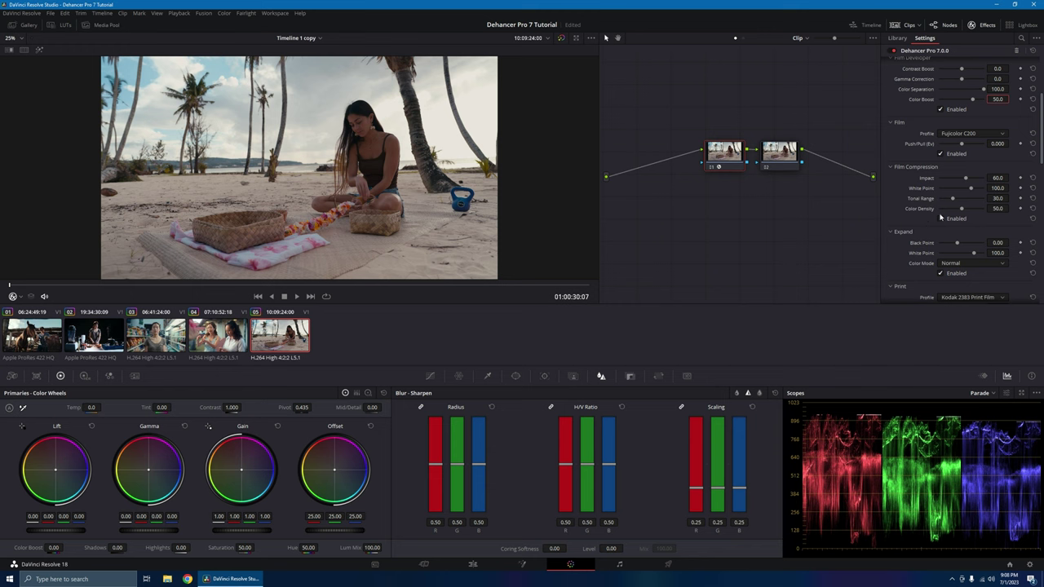
pyautogui.click(940, 219)
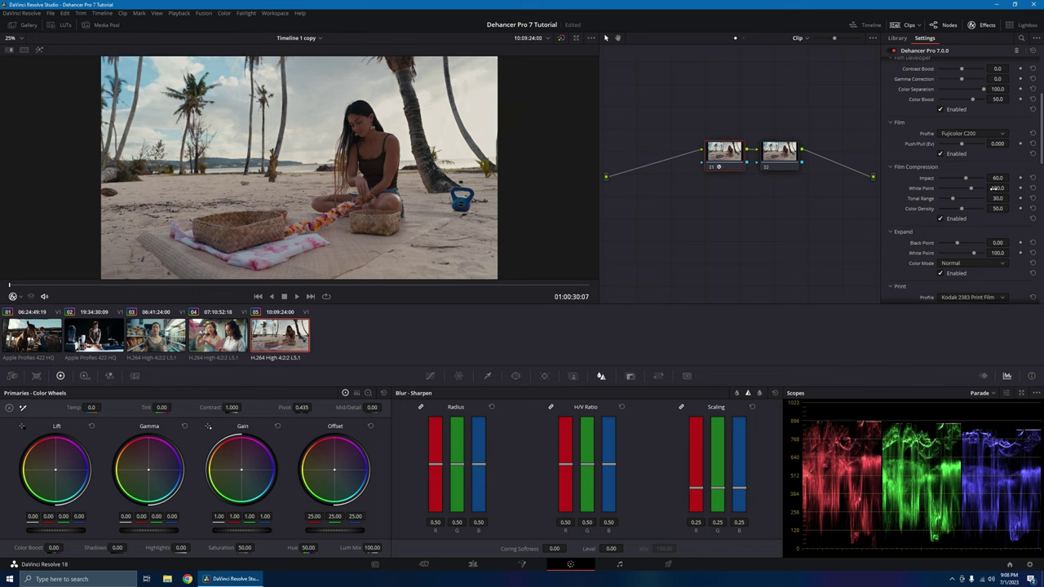
# - Raise the Film Compression range and brighten print exposure to about 0.521
pyautogui.moveTo(1011, 198); pyautogui.dragTo(997, 199)
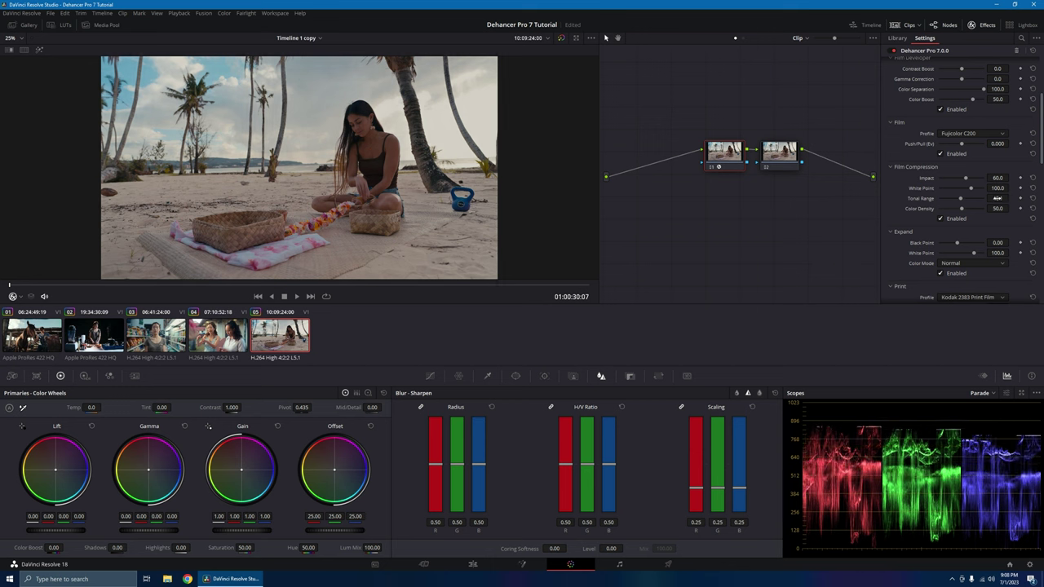
pyautogui.scroll(-2, 979, 209)
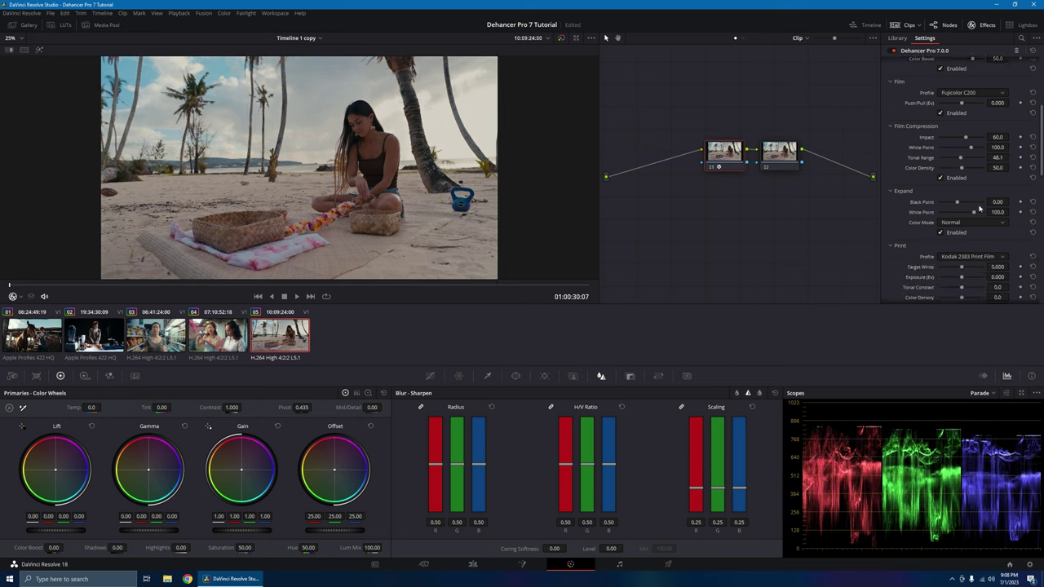
pyautogui.scroll(-2, 979, 209)
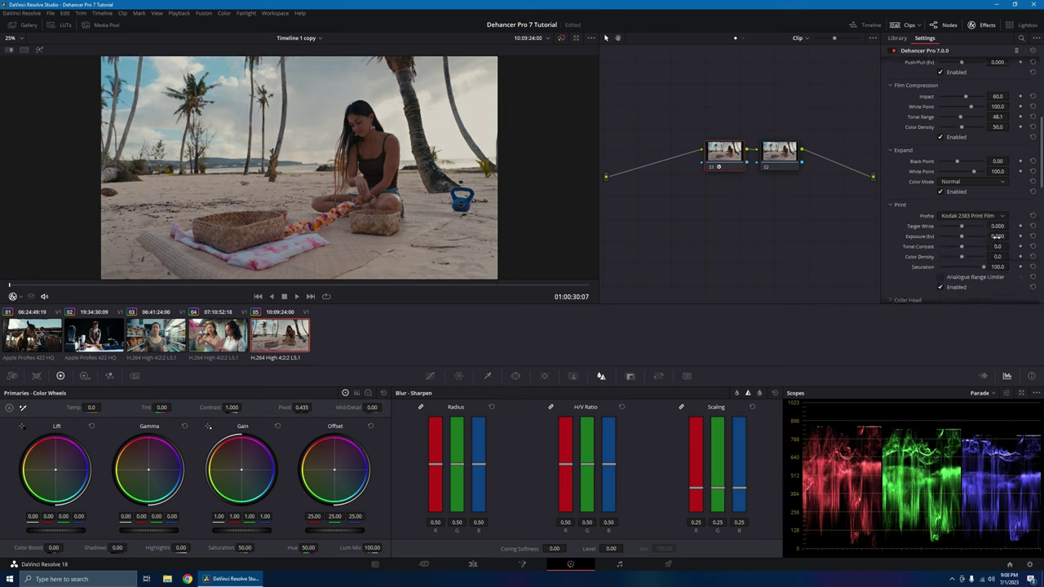
pyautogui.moveTo(997, 235); pyautogui.dragTo(1013, 236)
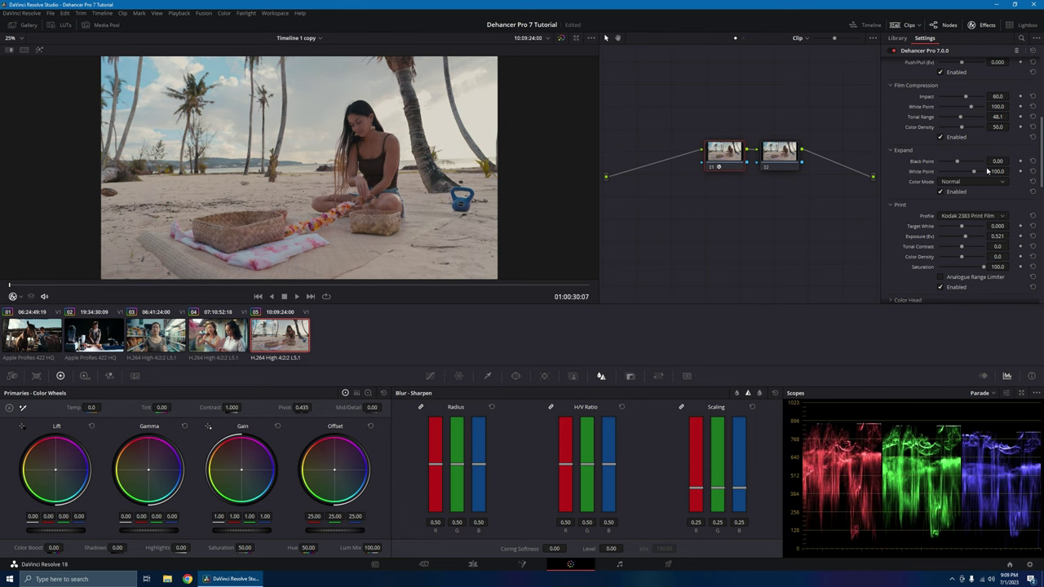
# - Set the Expand white point to 90.4 and raise the black point to 2.85
pyautogui.moveTo(997, 171); pyautogui.dragTo(1011, 172)
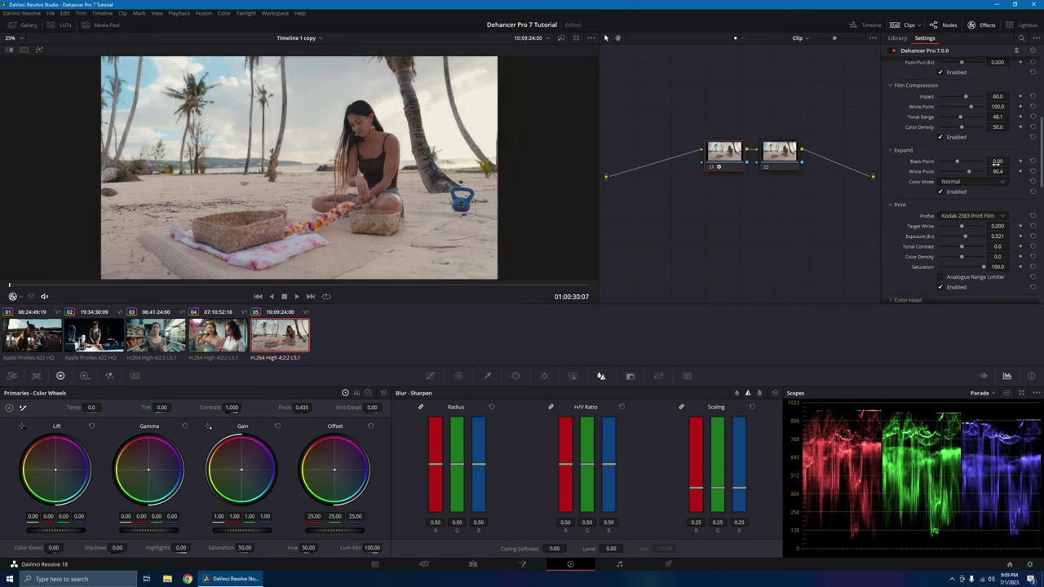
pyautogui.moveTo(997, 161); pyautogui.dragTo(1012, 161)
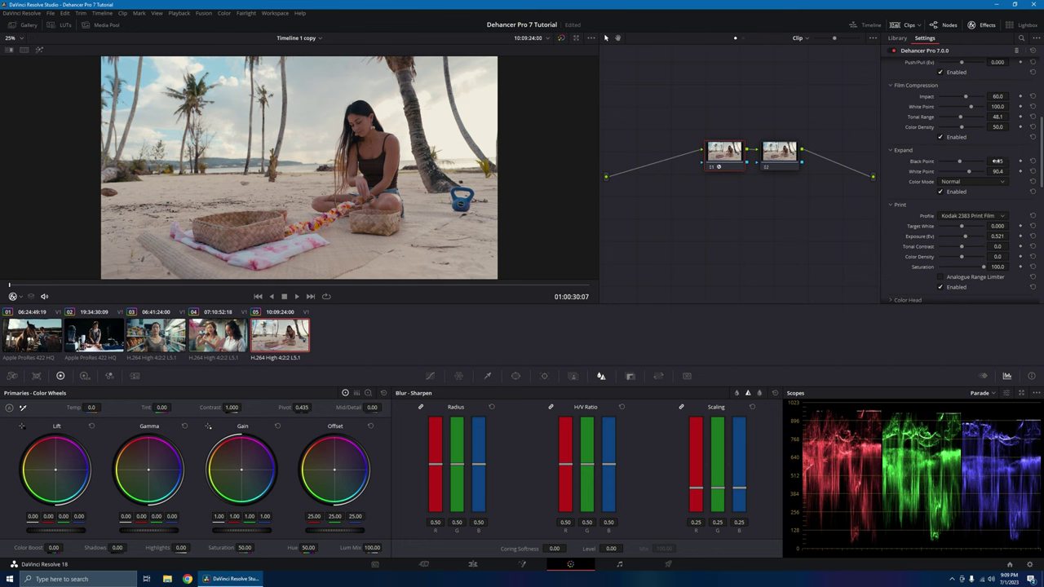
pyautogui.scroll(2, 984, 206)
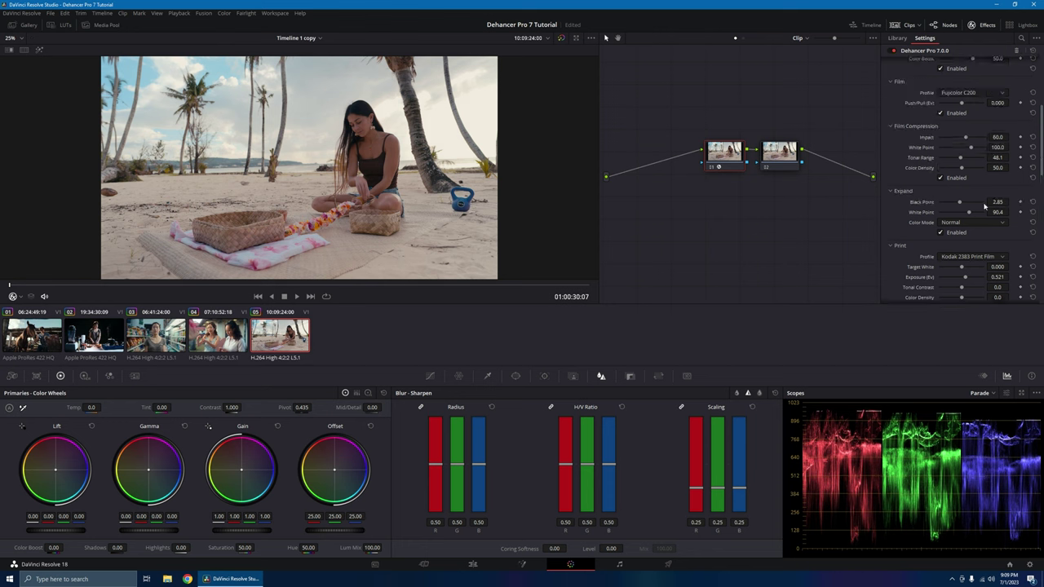
pyautogui.scroll(-10, 984, 206)
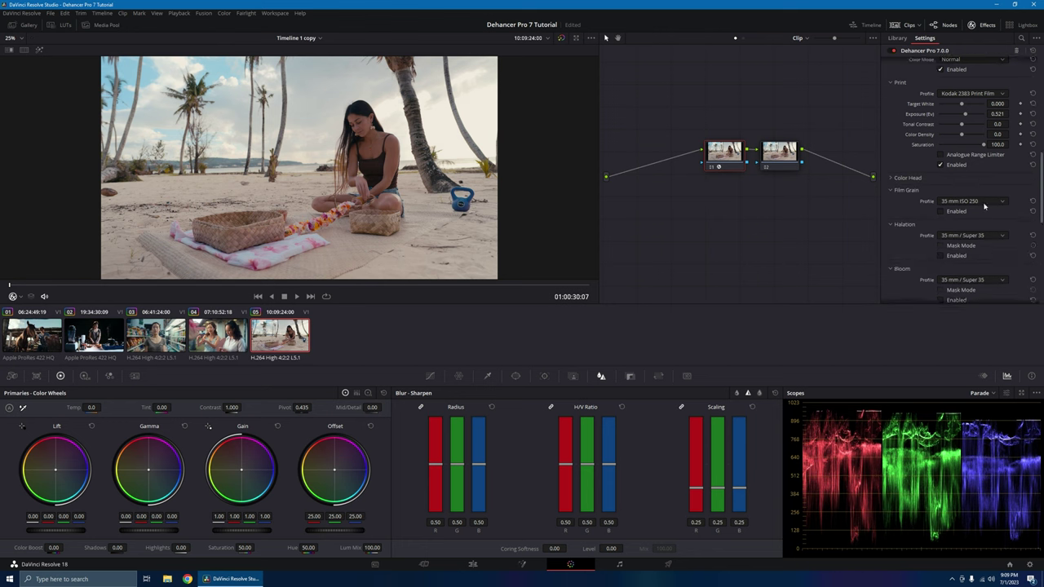
# - Enable Bloom with the 85 mm / 70 mm profile, then toggle it off to compare
pyautogui.scroll(5, 984, 206)
pyautogui.scroll(-5, 984, 207)
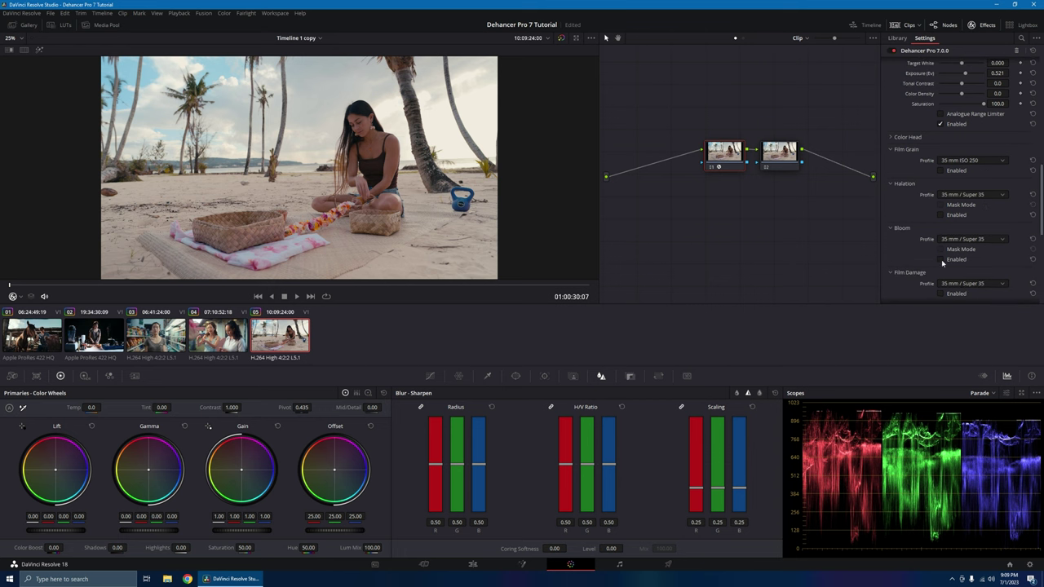
pyautogui.click(940, 259)
pyautogui.click(972, 240)
pyautogui.click(967, 285)
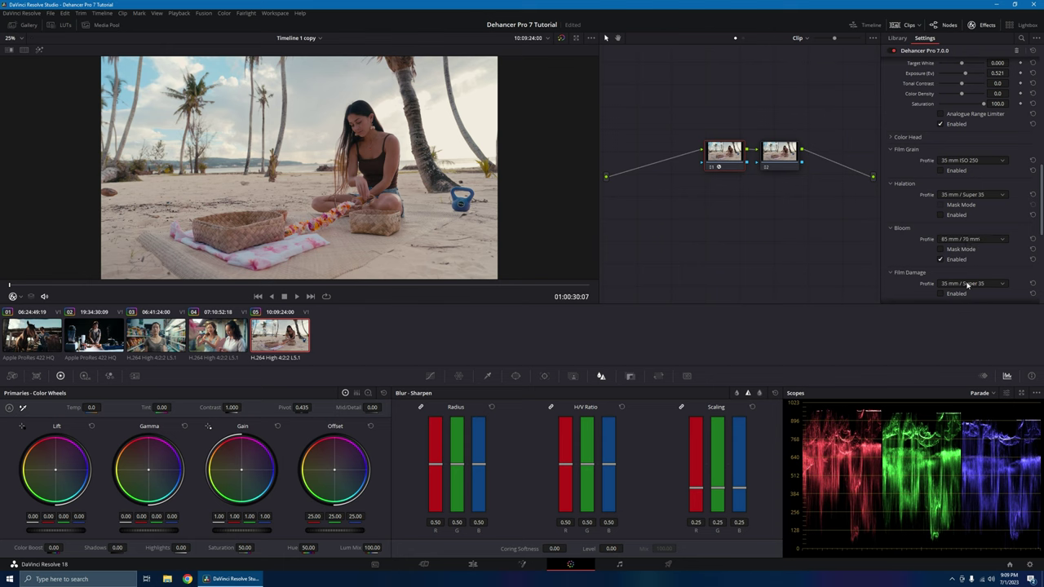
pyautogui.click(940, 259)
pyautogui.scroll(3, 942, 261)
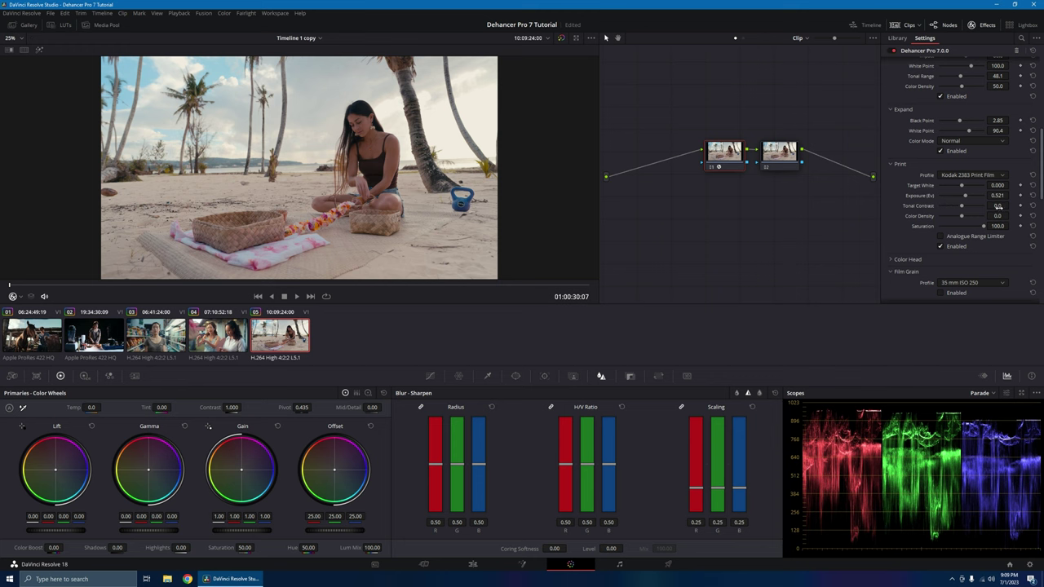
# - Set print tonal contrast to 3.2, input temperature comp to -3.5, and print target white to 0.165
pyautogui.moveTo(1011, 205); pyautogui.dragTo(1002, 207)
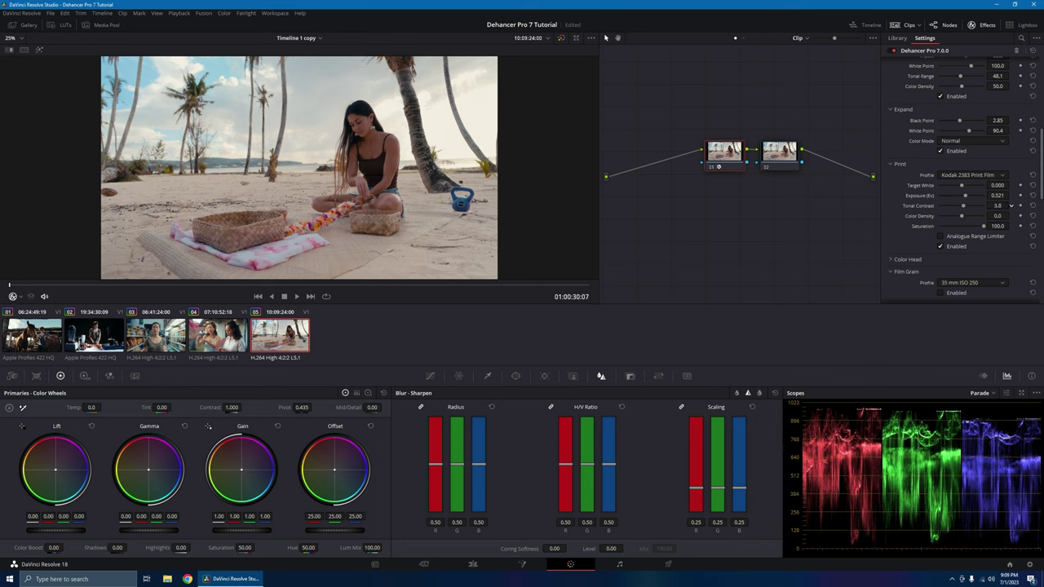
pyautogui.scroll(2, 997, 208)
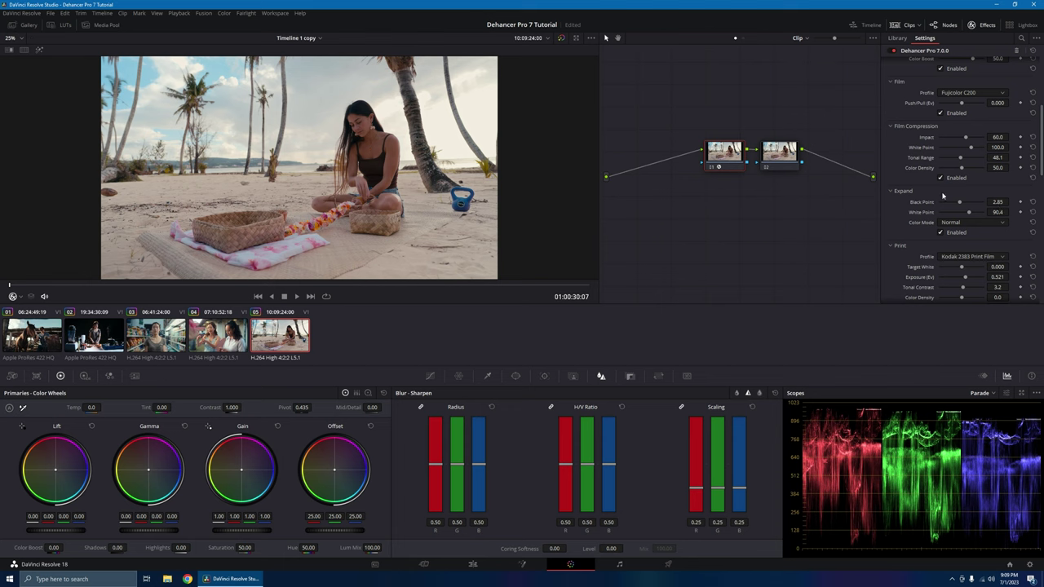
pyautogui.scroll(2, 984, 154)
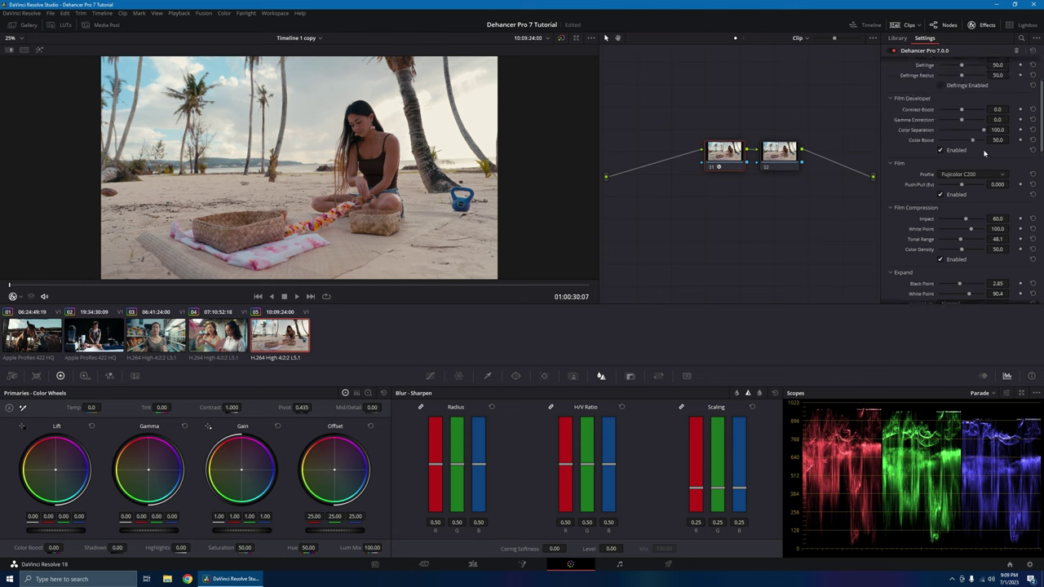
pyautogui.scroll(2, 984, 153)
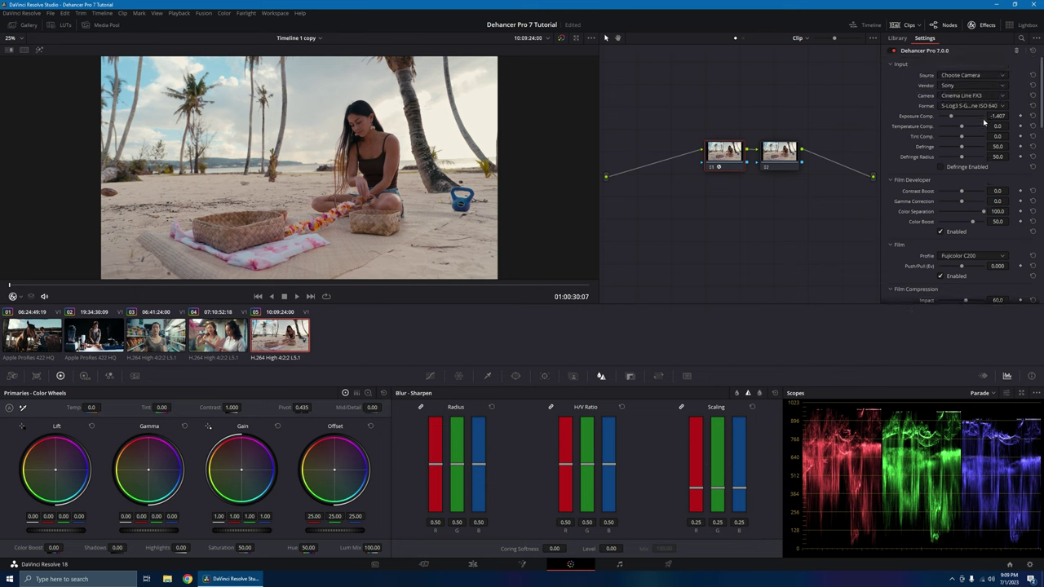
pyautogui.moveTo(1011, 126); pyautogui.dragTo(1008, 127)
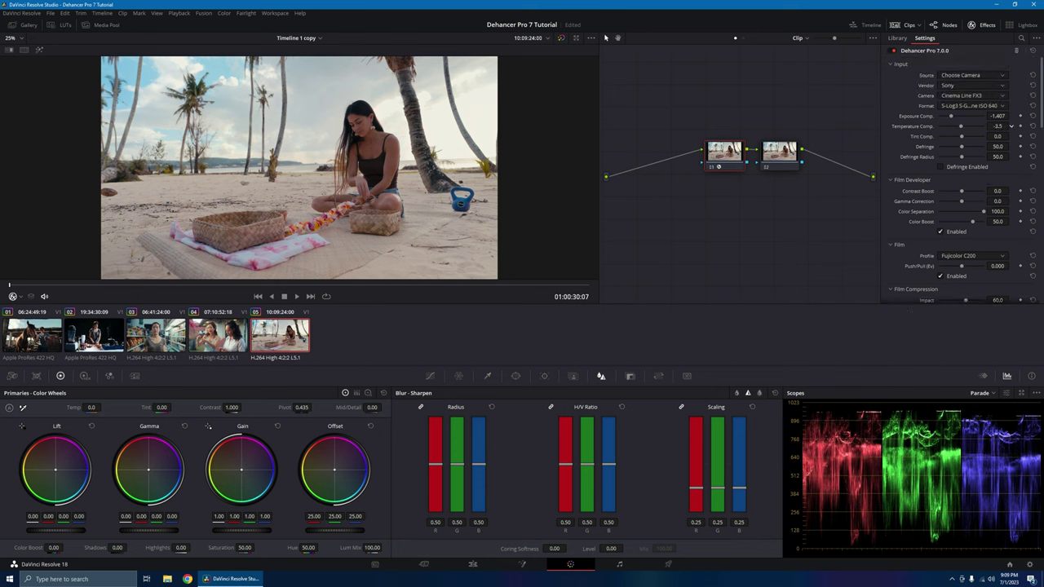
pyautogui.scroll(-5, 1004, 171)
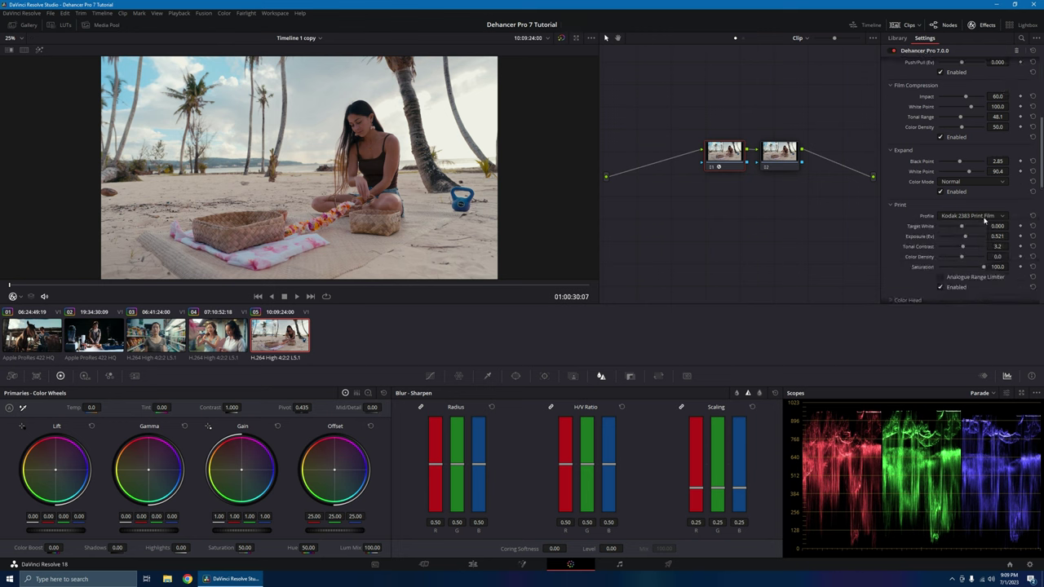
pyautogui.moveTo(1011, 225); pyautogui.dragTo(1012, 225)
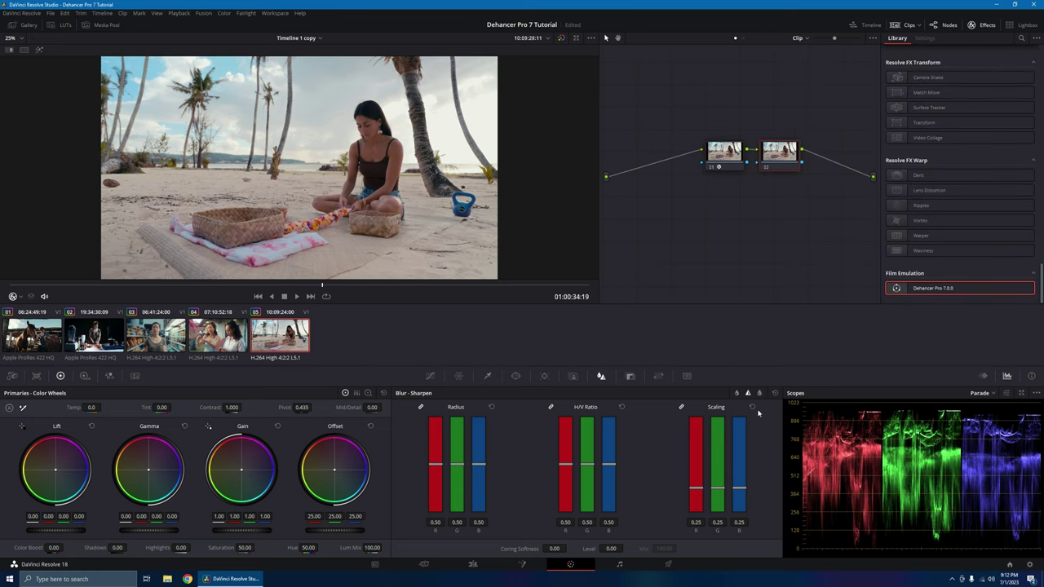
# - Lower node 02's blur radius to 0.47 and toggle the node off and on to compare
pyautogui.moveTo(484, 466); pyautogui.dragTo(478, 470)
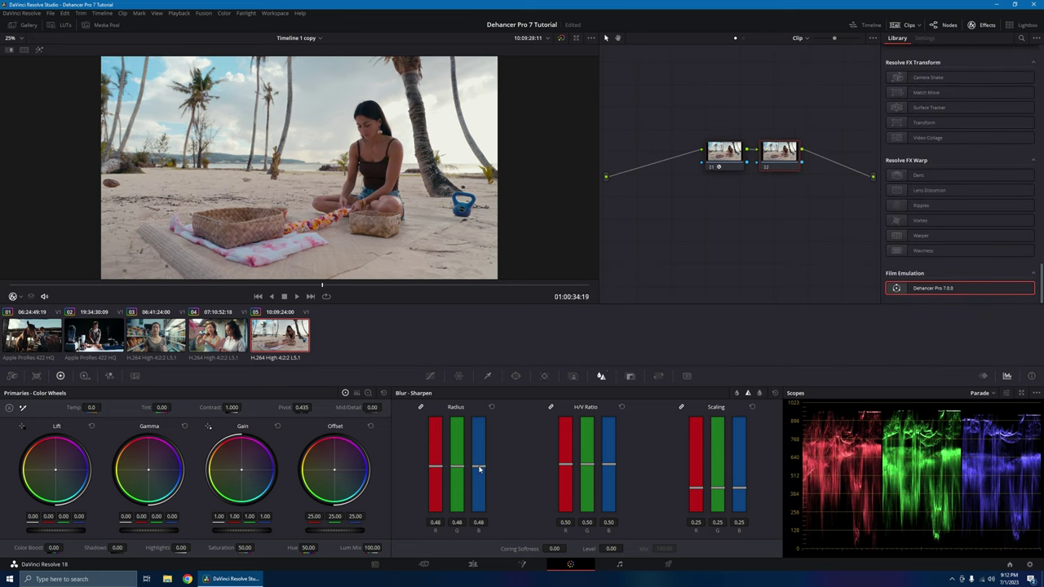
pyautogui.click(766, 169)
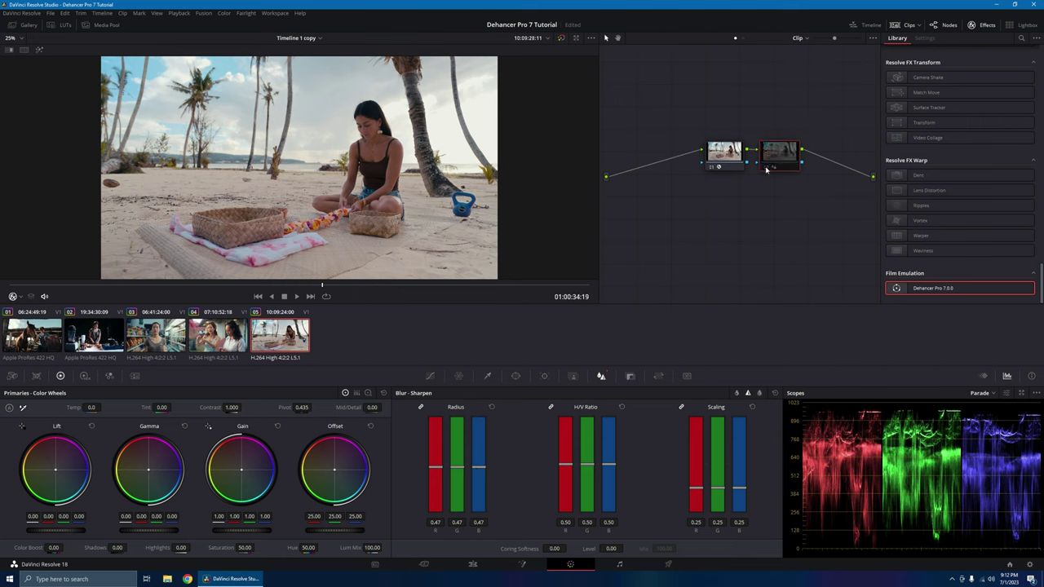
pyautogui.click(766, 168)
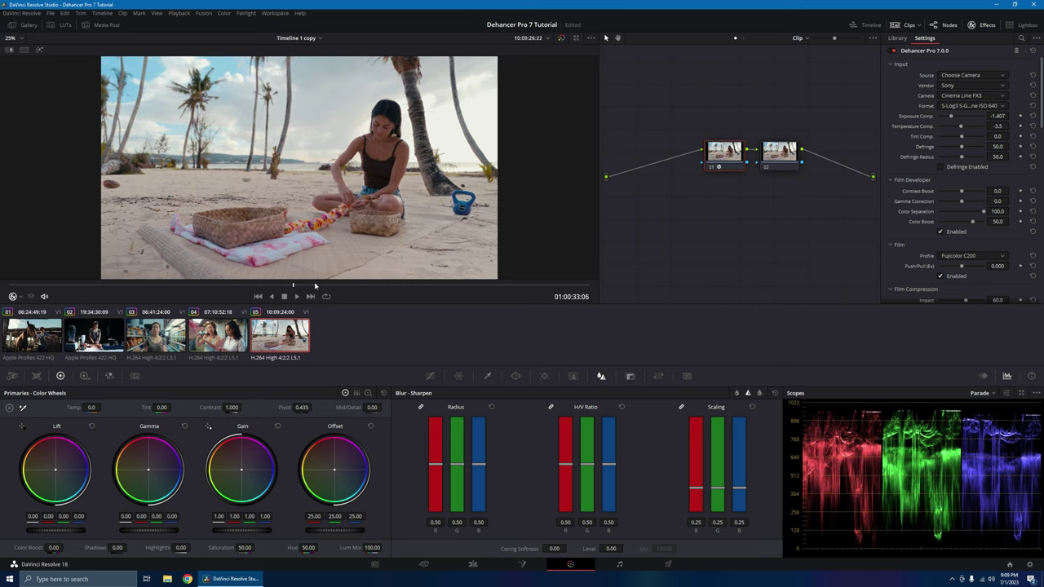
# - Stop playback and bypass the grade on and off to compare with the ungraded clip
pyautogui.press('space')
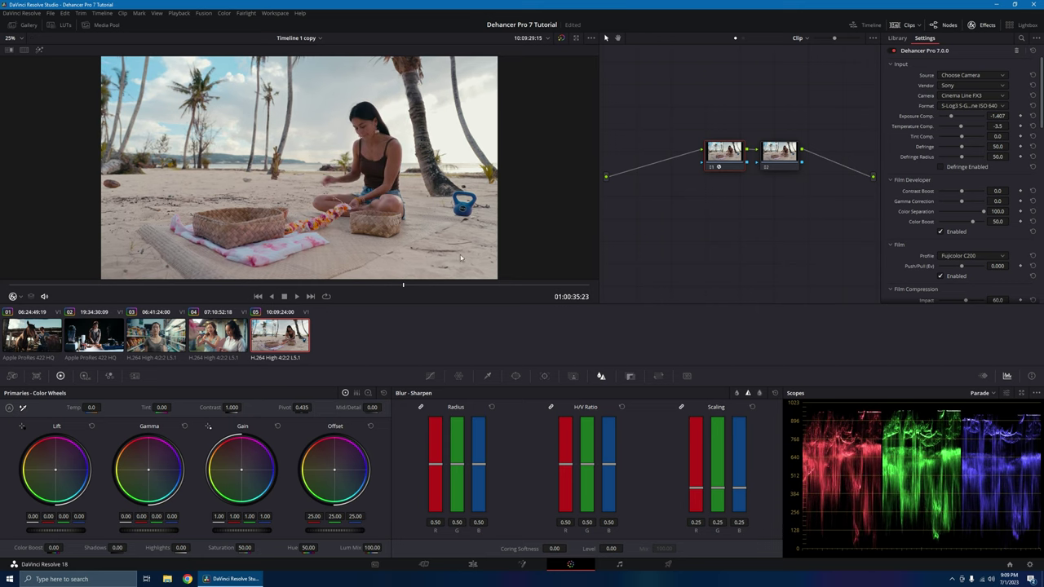
pyautogui.click(561, 39)
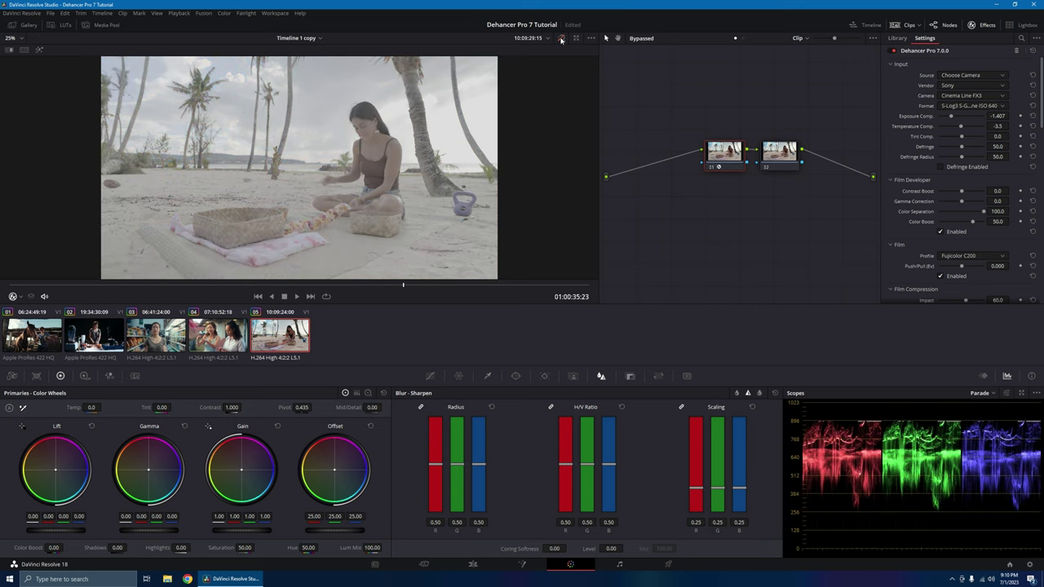
pyautogui.click(561, 39)
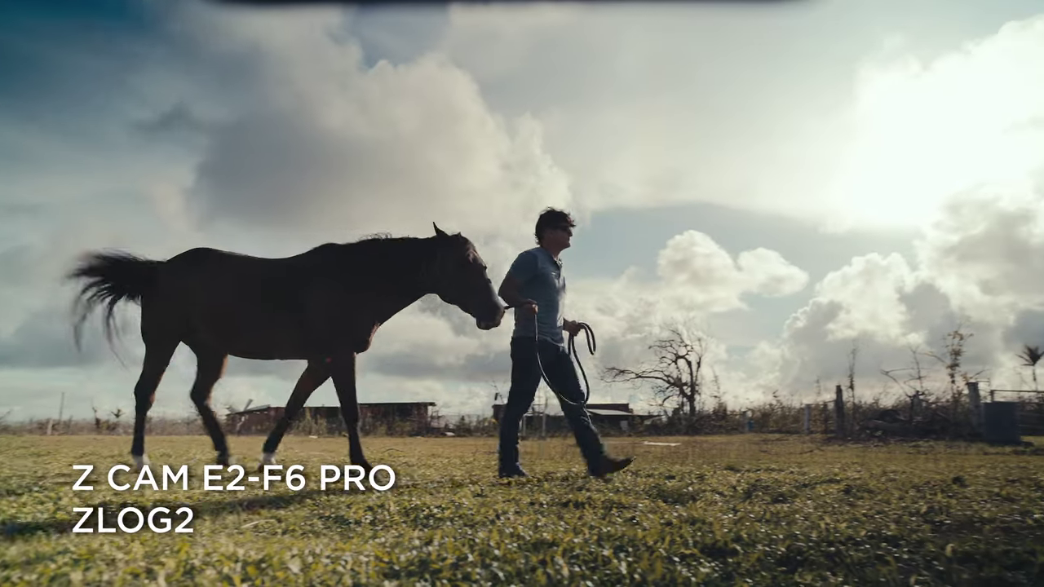